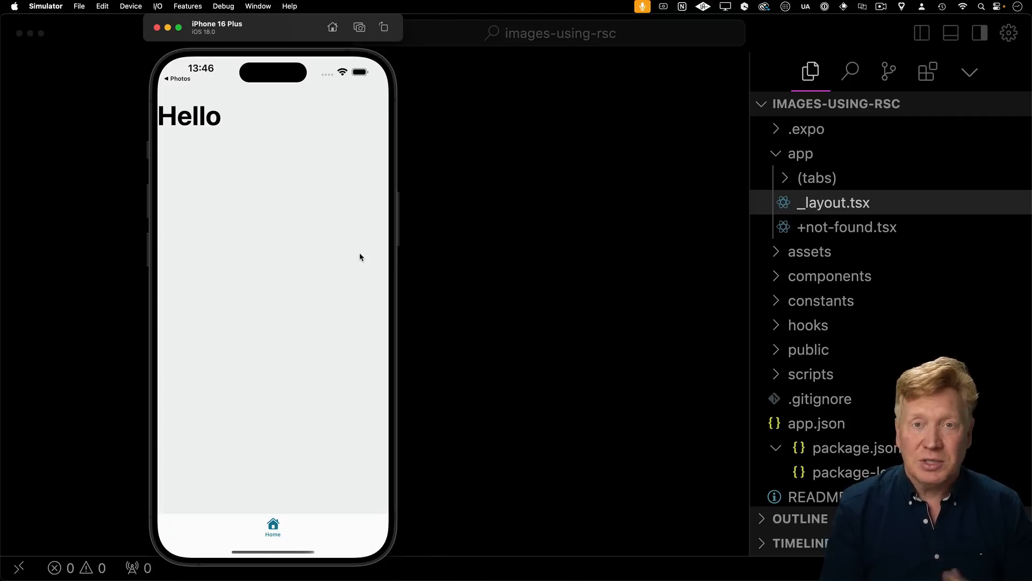
- In app/(tabs)/index.tsx, delete the Hello <Text> block from the screen
left_click(466, 245)
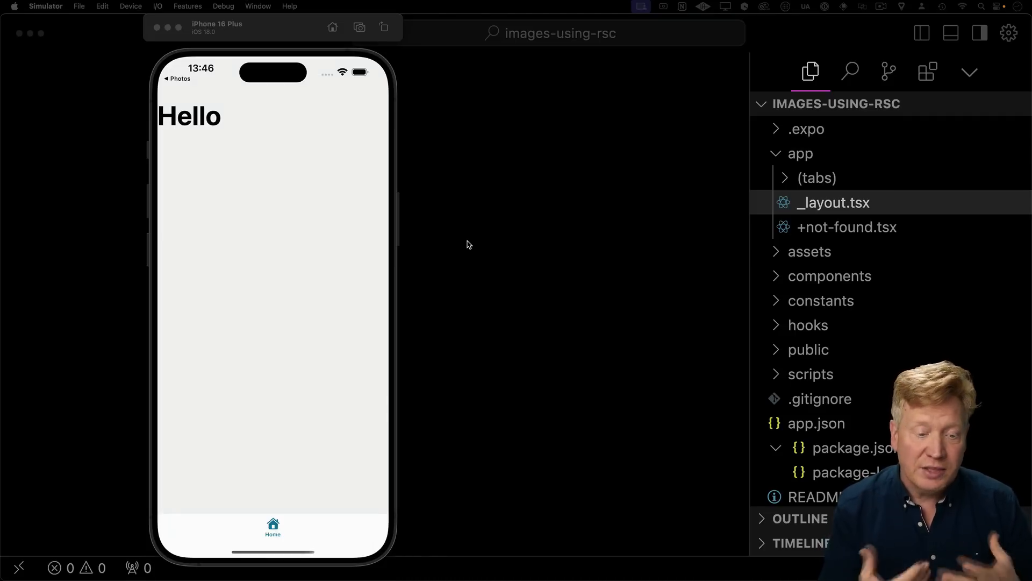
left_click(790, 178)
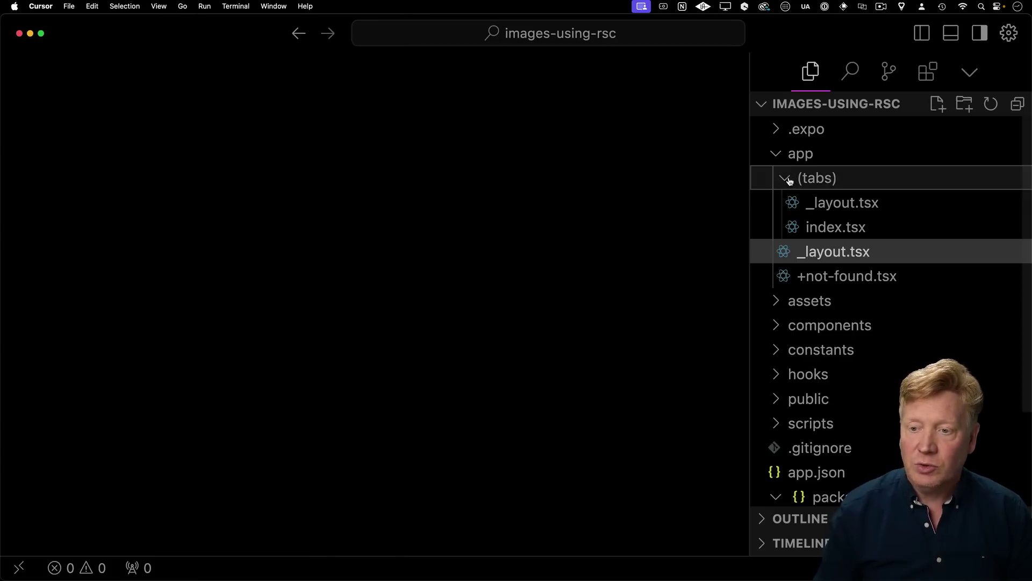
left_click(836, 227)
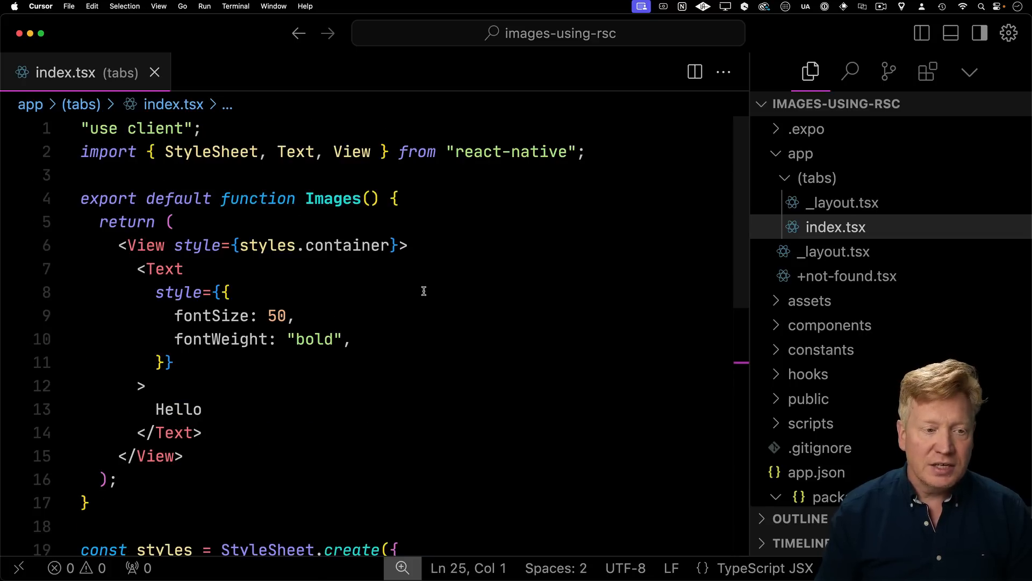
left_click_drag(136, 269, 202, 432)
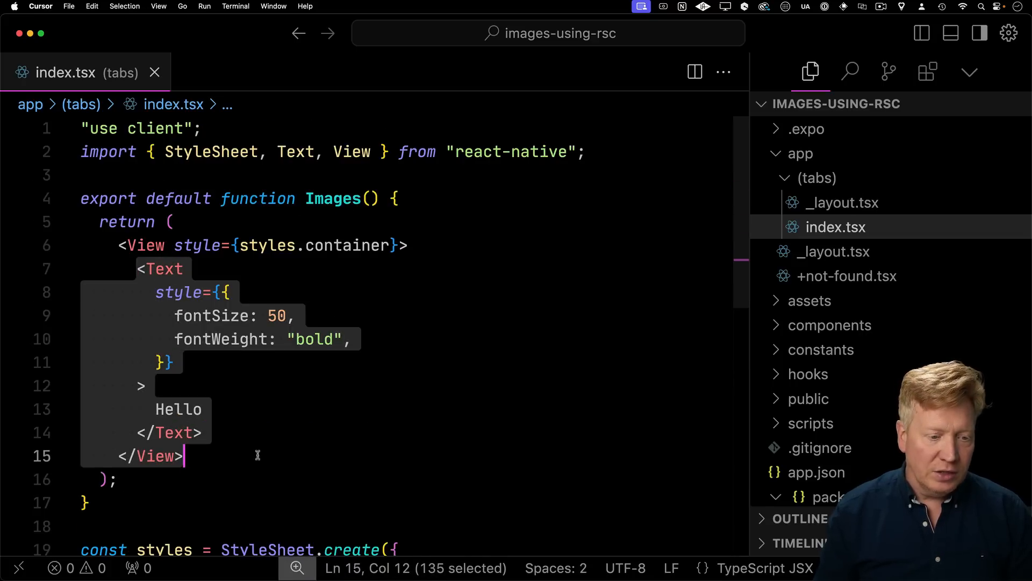
key("BackSpace")
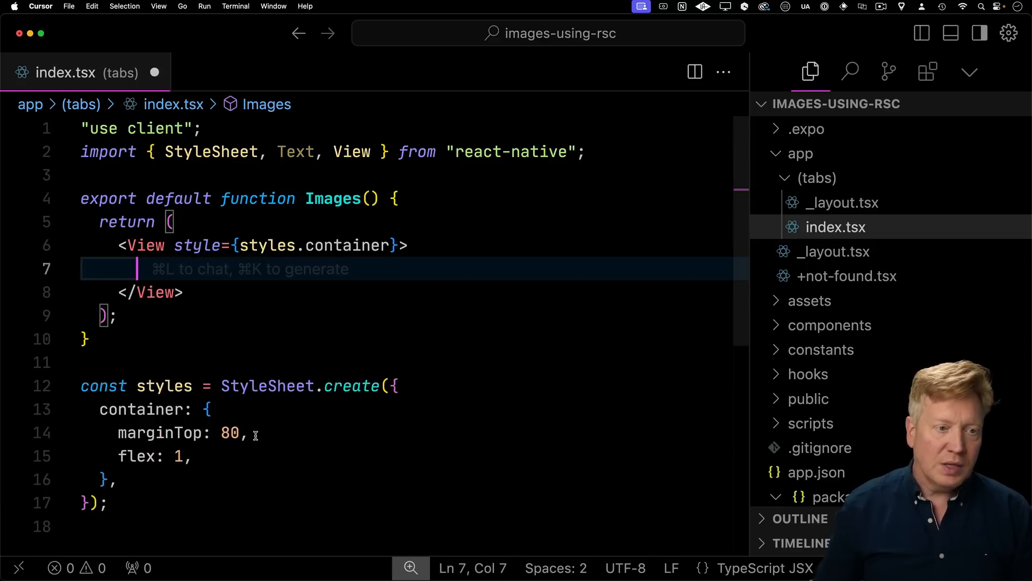
- Paste the picker imports and a "use client" useImages hook reading a library image as Base64
left_click(298, 177)
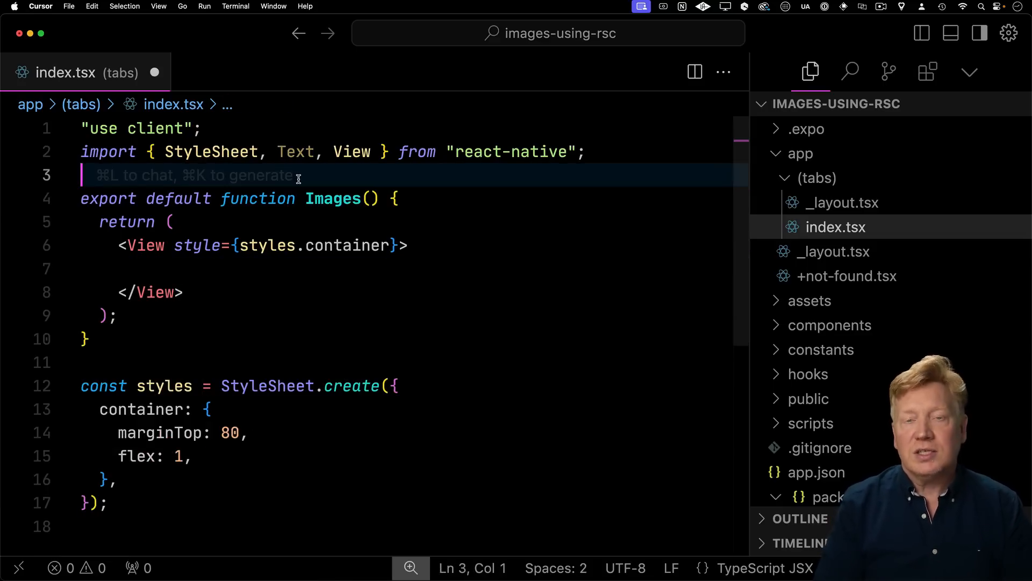
key("super+v")
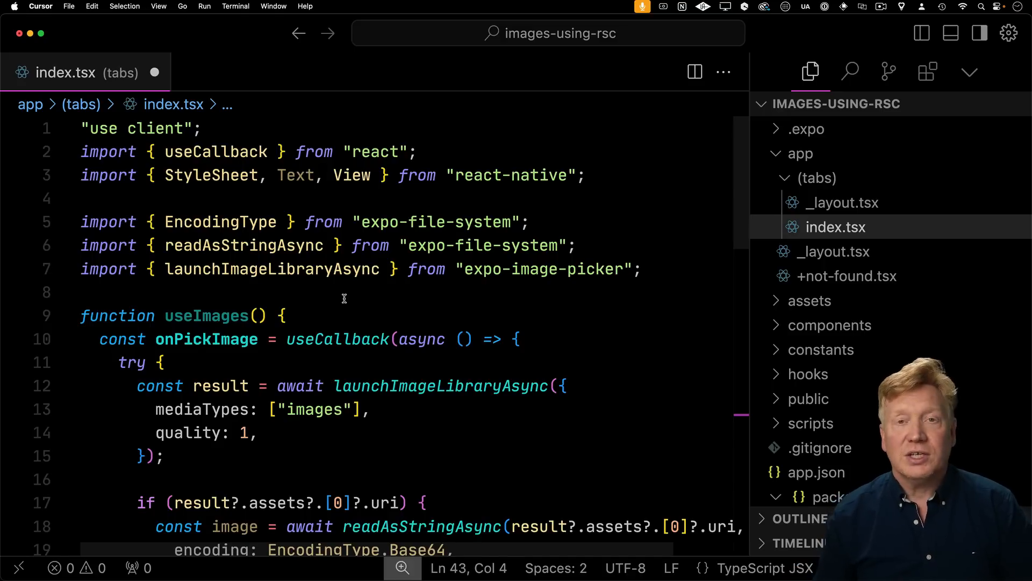
scroll(383, 307, "down", 3)
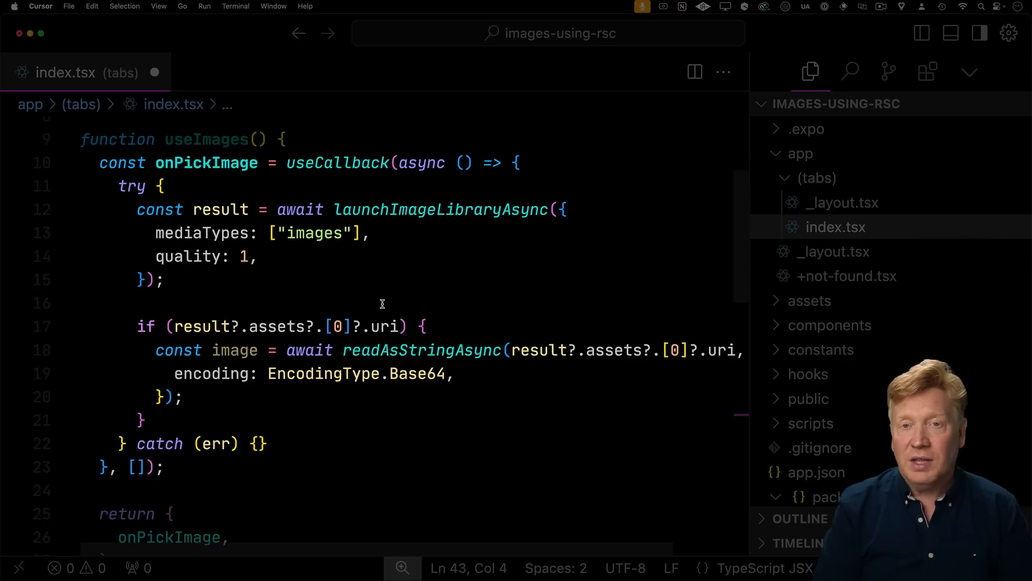
key("super+b")
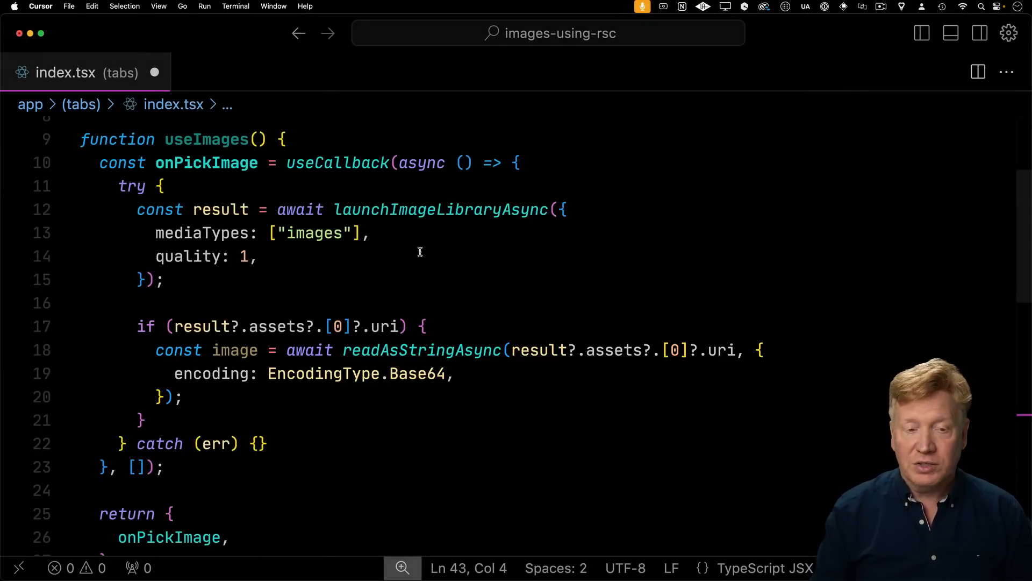
scroll(428, 259, "down", 3)
scroll(571, 389, "up", 6)
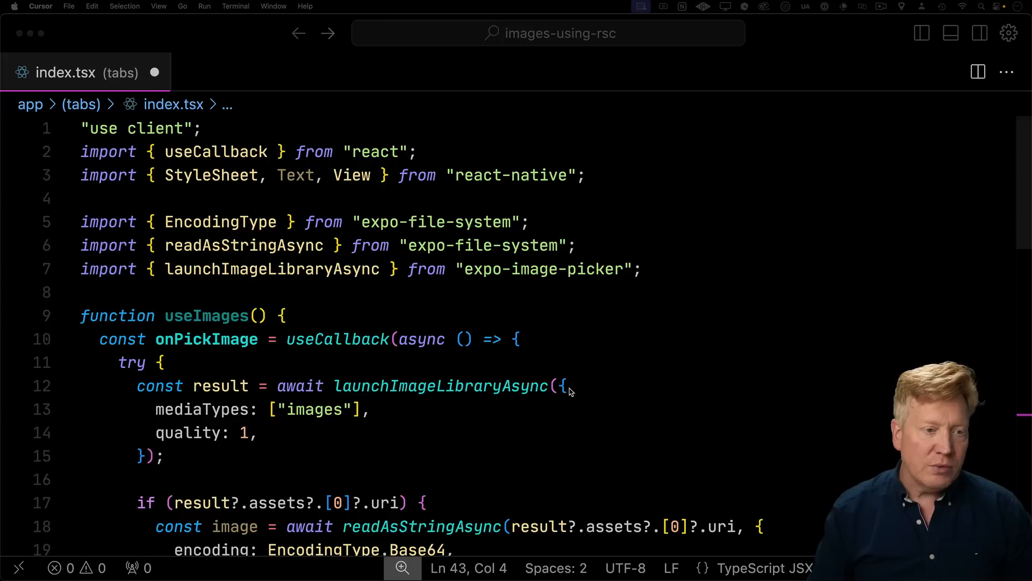
- Import Button and IconSymbol, call useImages in Images, and save the Add Image button wired to onPickImage
left_click(261, 292)
type("import Button from \"@/components/button\"; import { IconSymbol } from \"@/components/ui/IconSymbol\";")
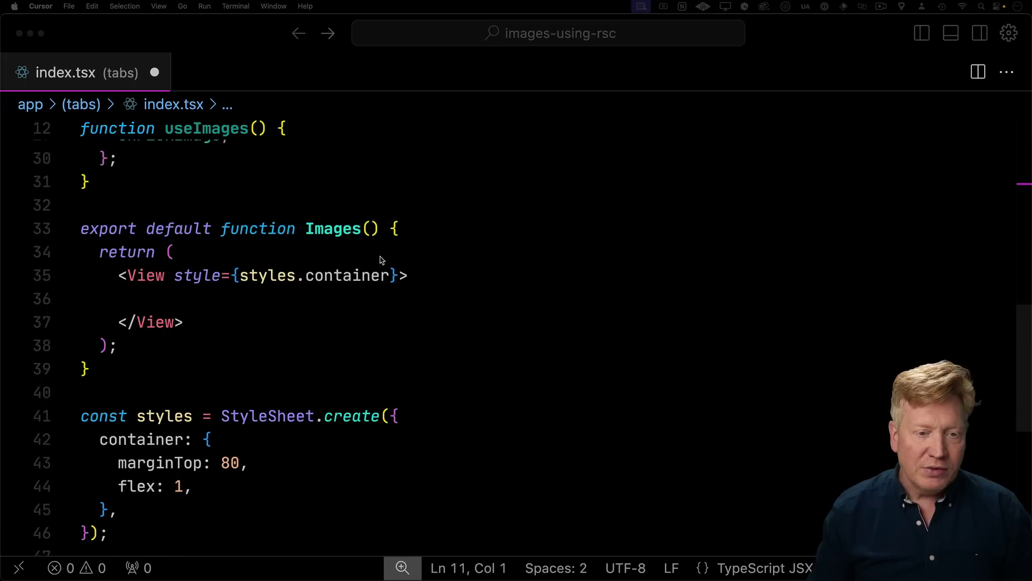
left_click(380, 252)
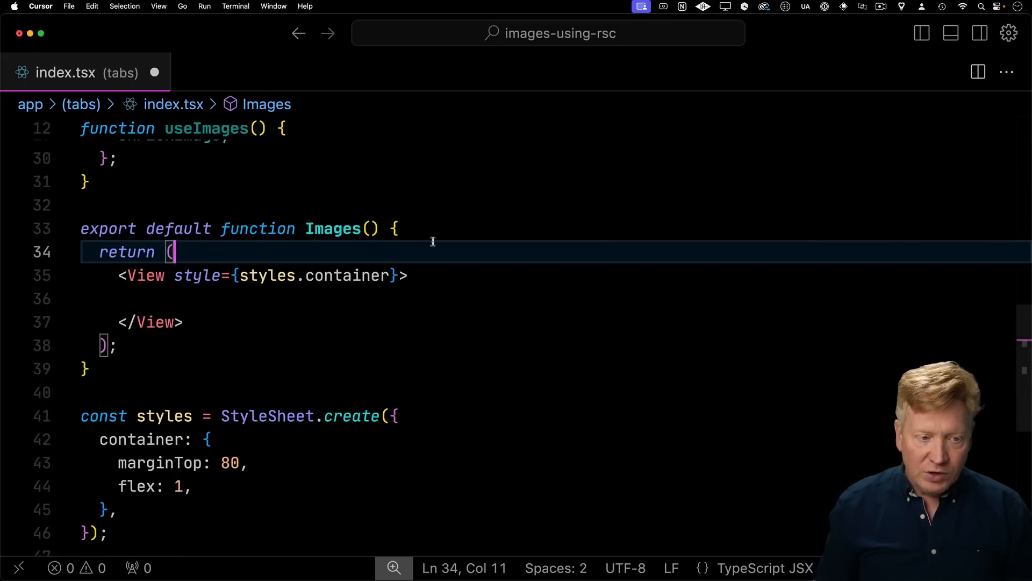
key("Tab")
key("Return")
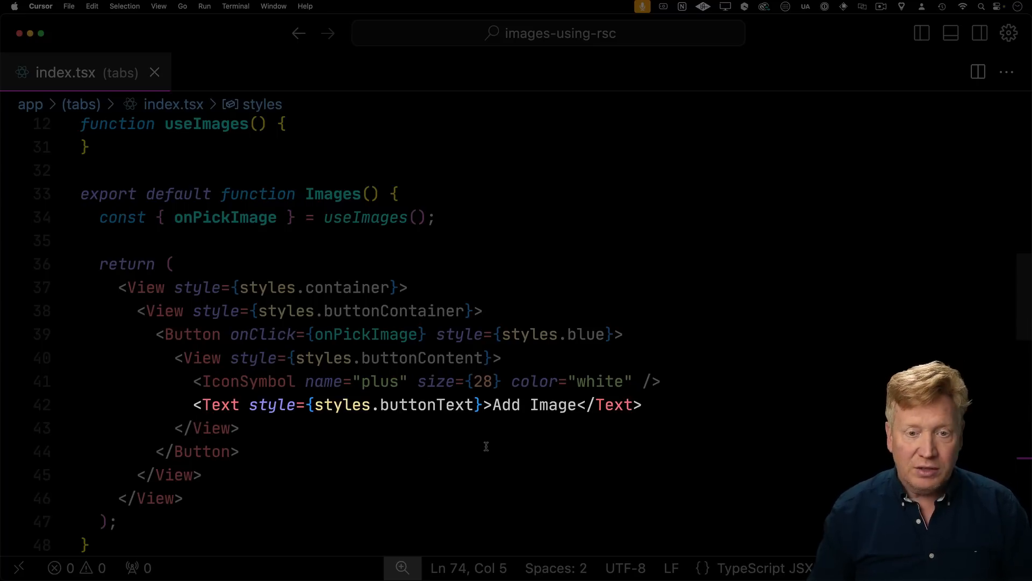
key("super+Tab")
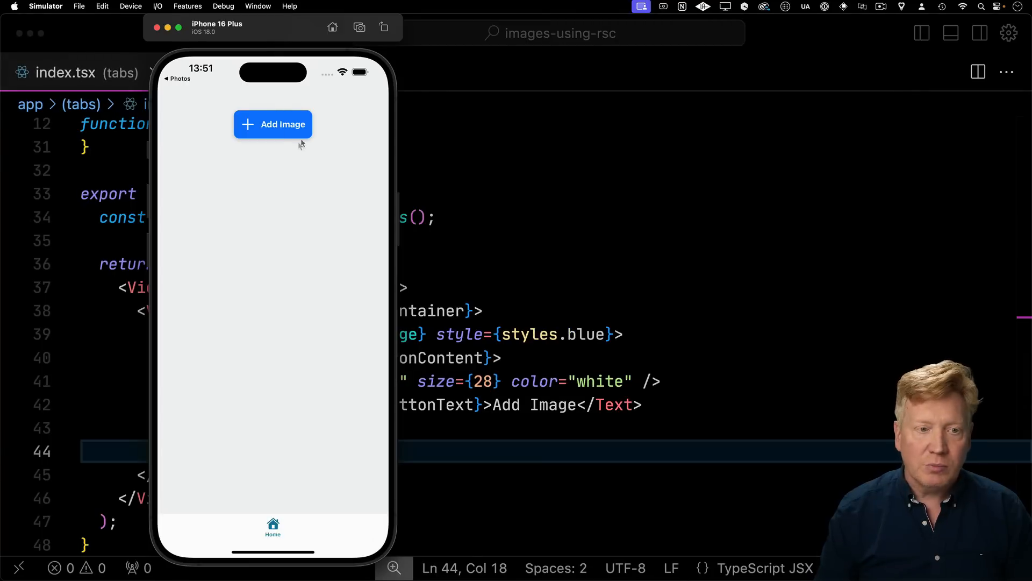
- Tap Add Image in the simulator, pick a dog photo from the library, and return to Cursor
left_click(285, 125)
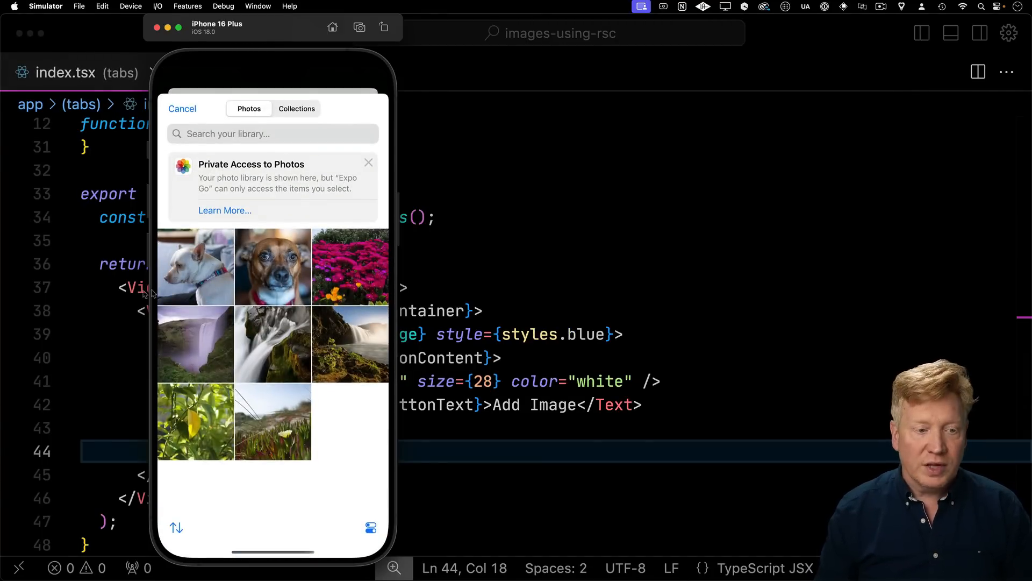
left_click(280, 275)
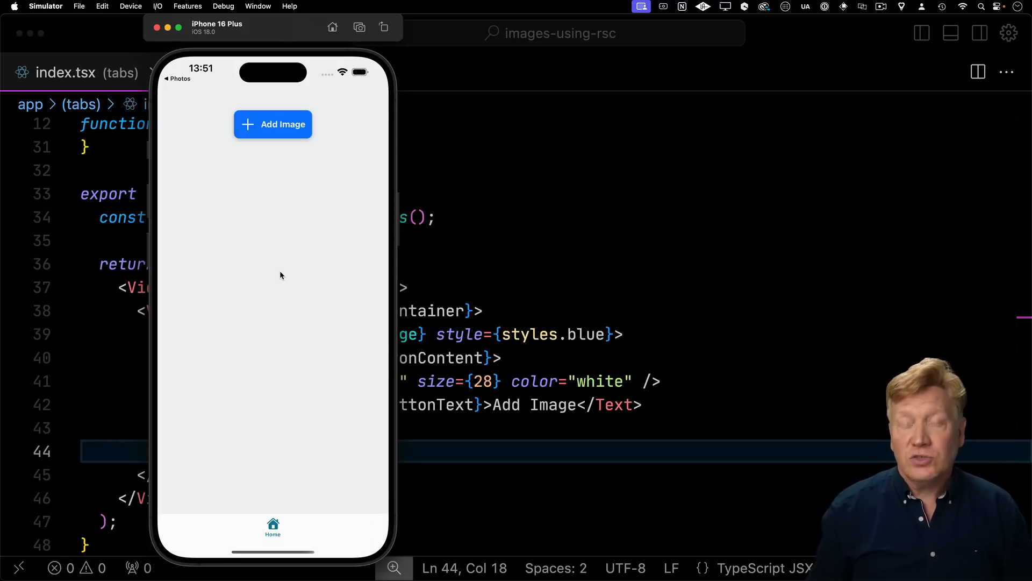
left_click(541, 173)
- Create an actions folder containing a new images.tsx file
key("super+b")
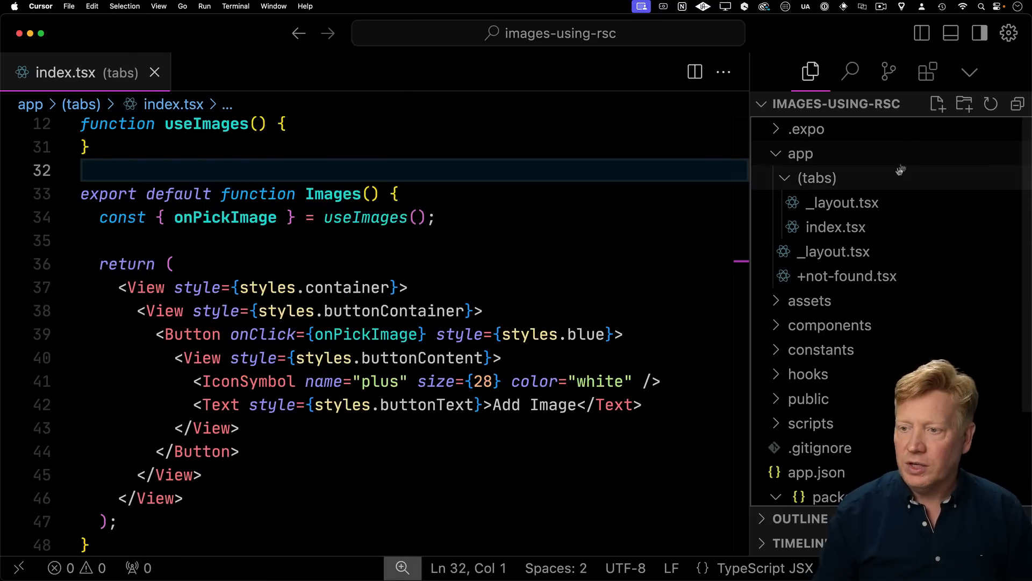
left_click(964, 103)
type("actions")
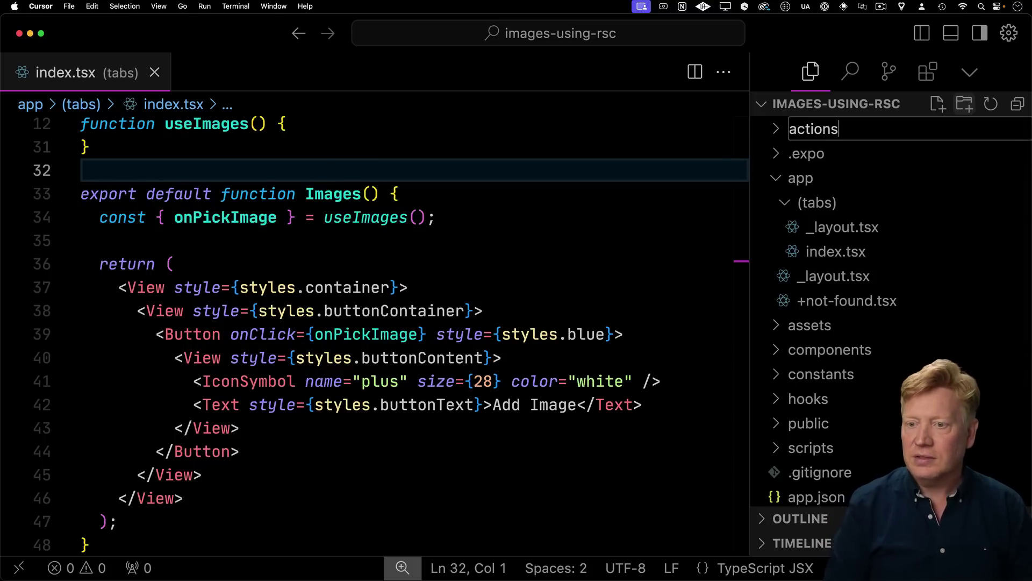
key("Return")
right_click(816, 153)
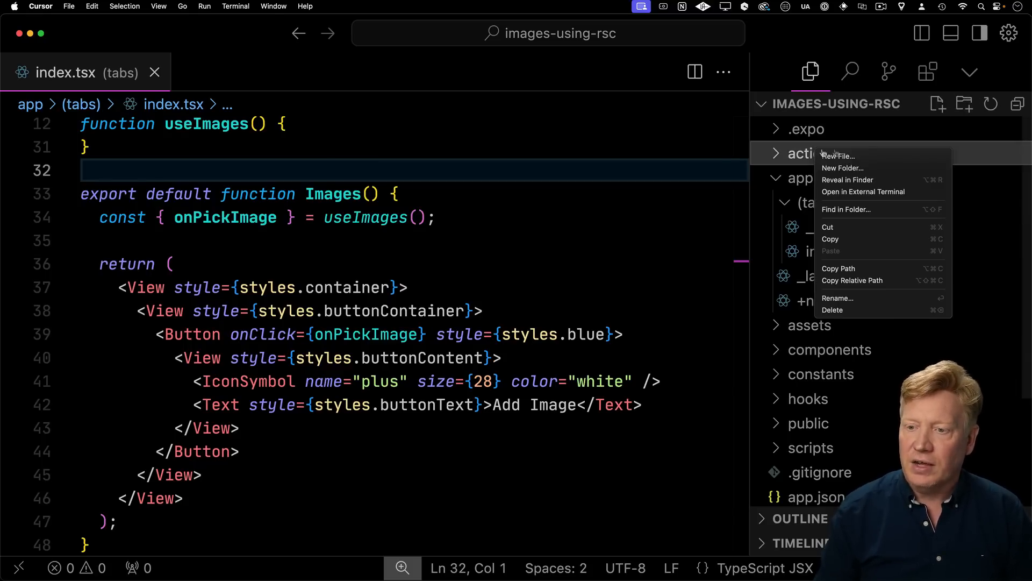
left_click(839, 156)
type("images.tsx")
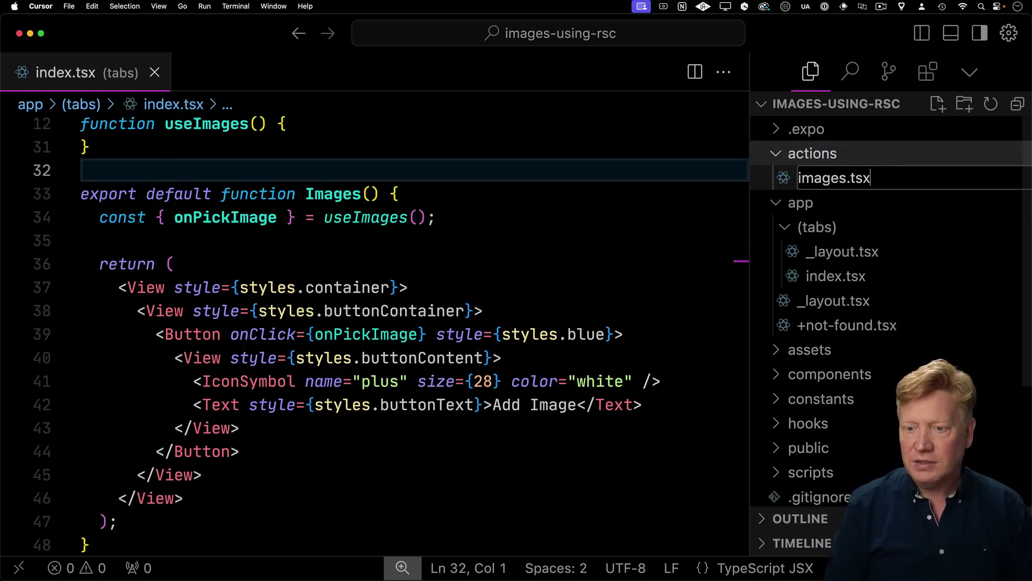
key("Return")
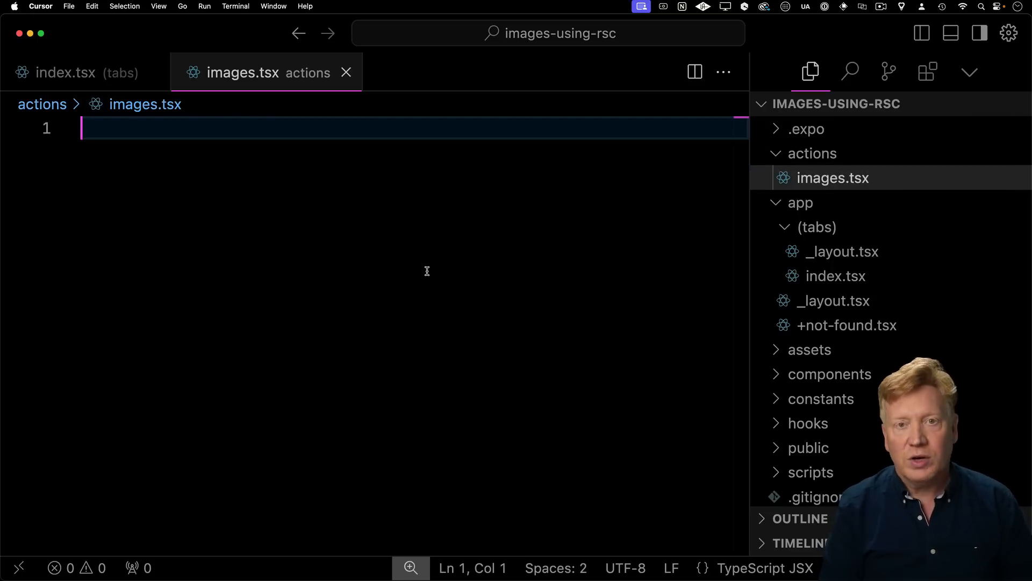
type("\"use server\"; import fs from \"node:fs\"; import path from \"node:path\";")
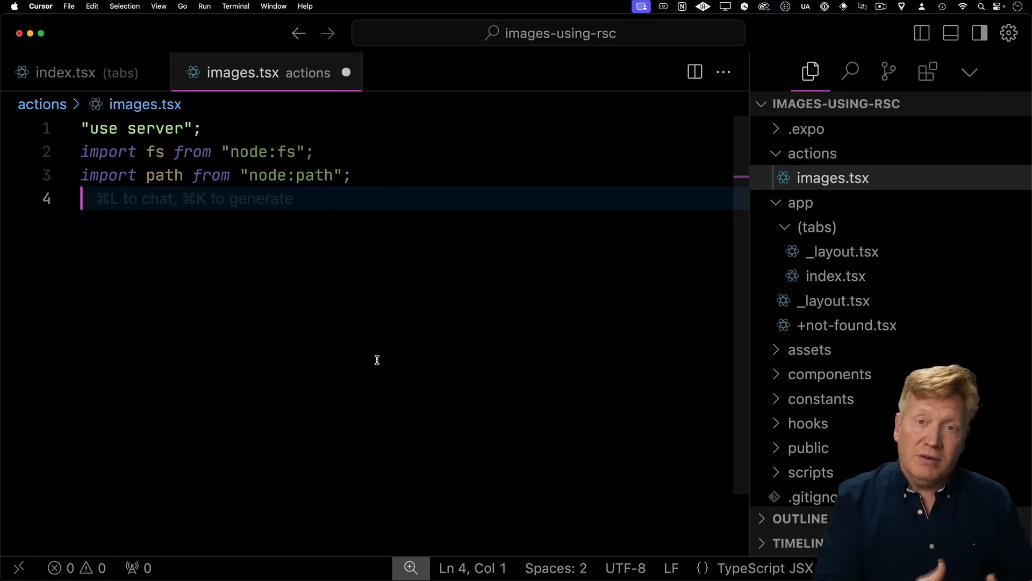
- Add the StoredImage interface and the IMAGES_JSON_PATH constant to the 'use server' file
type("export interface StoredImage {   fileName: string;   originalFileName: string;   width: number;   height: number; }")
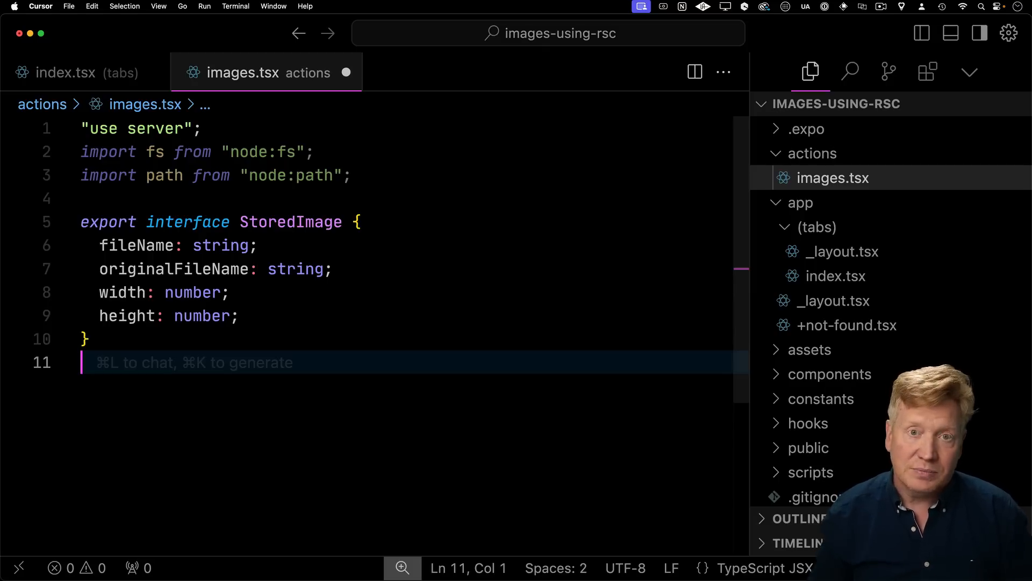
type("const IMAGES_JSON_PATH = path.join(\".\", \"images.json\");")
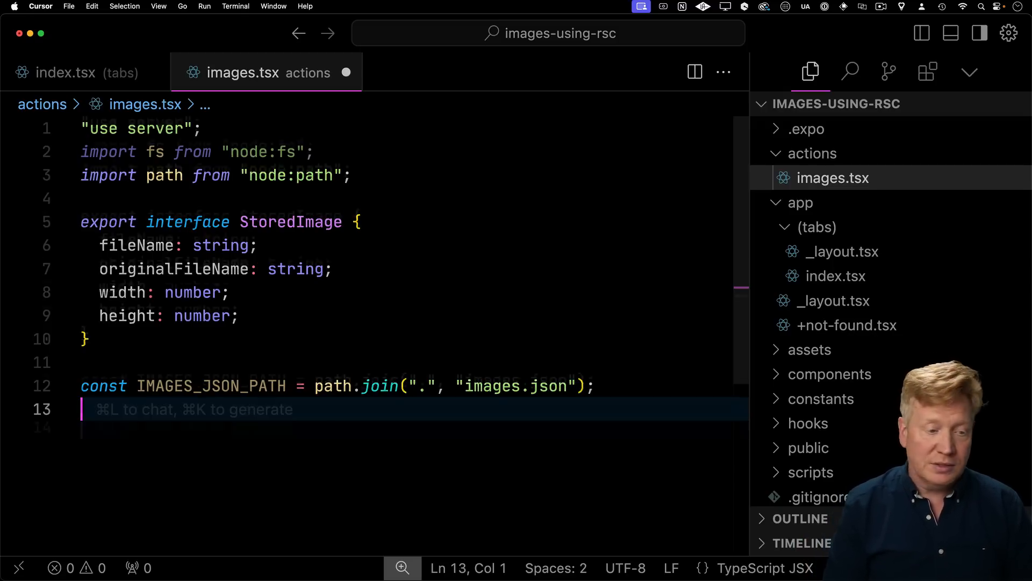
- Paste postImage, accept lines writing the decoded image file and an empty images array
type("export const postImage = async ({   name: originalFileName,   image,   width,   height, }: {   name: string;   image: string;   width: number;   height: number; }) => {")
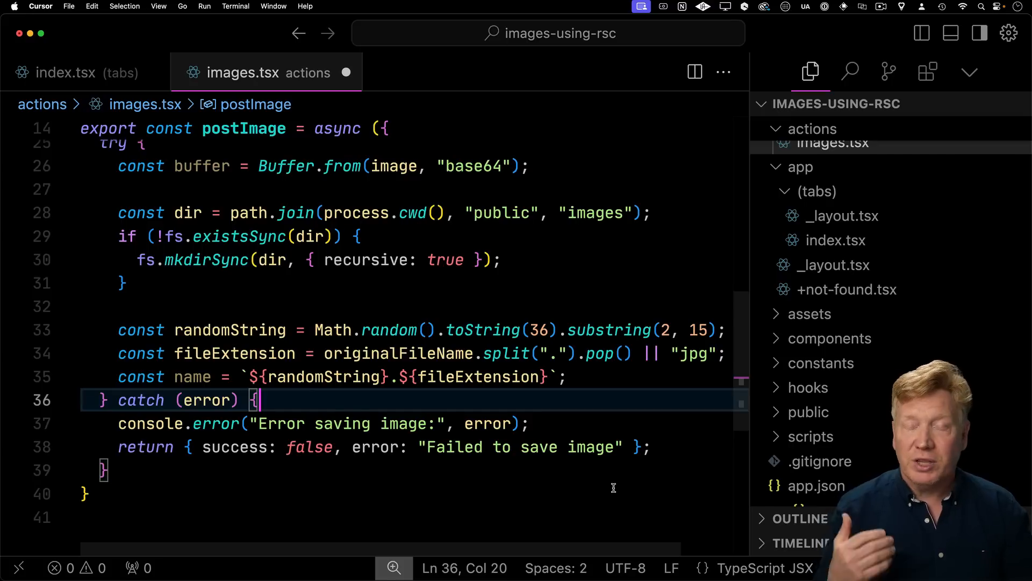
key("Tab")
left_click(612, 487)
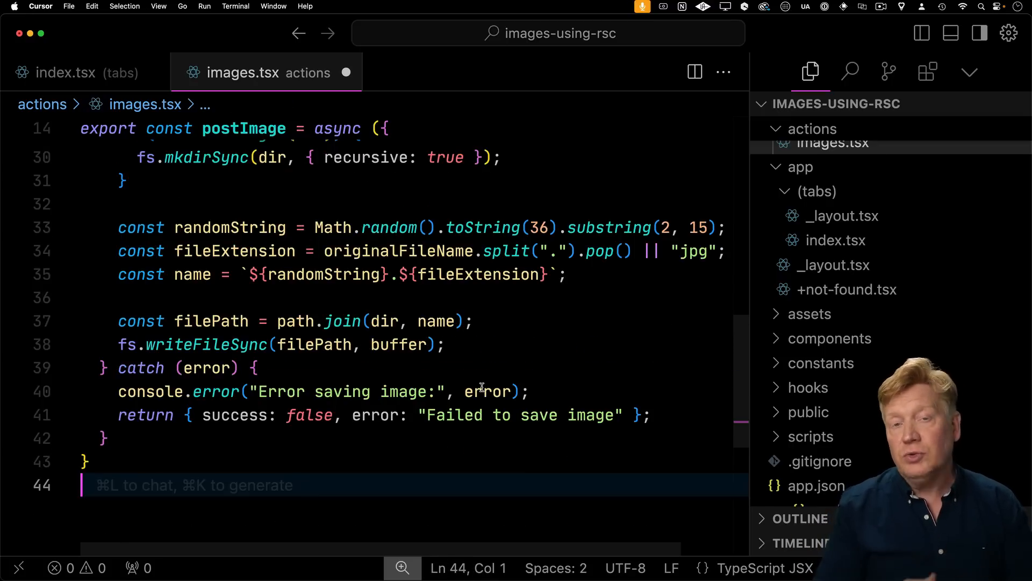
key("Tab")
left_click(415, 462)
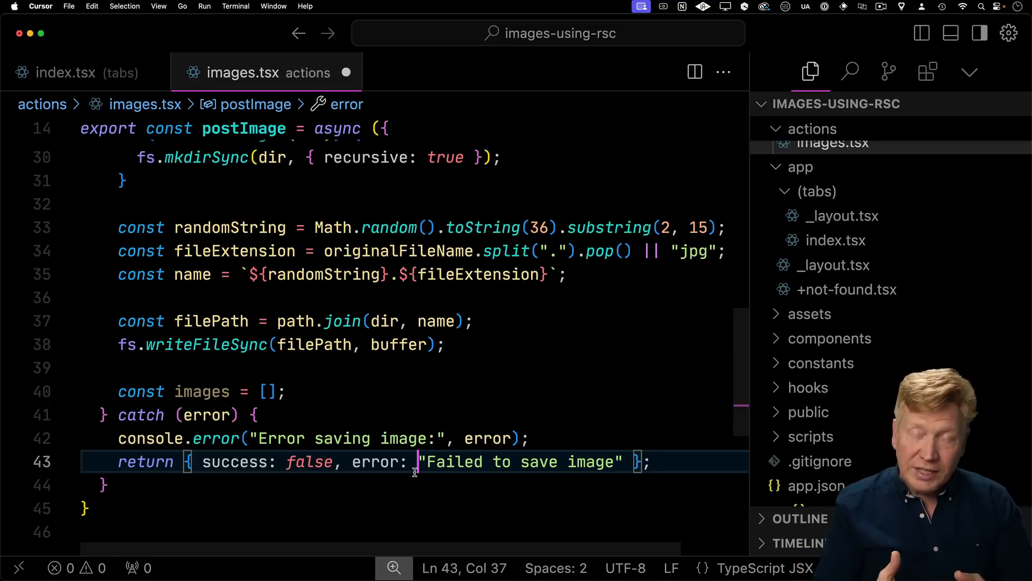
- Push the image's name, original name and size, write the list to images.json, and return { success: true }
key("Tab")
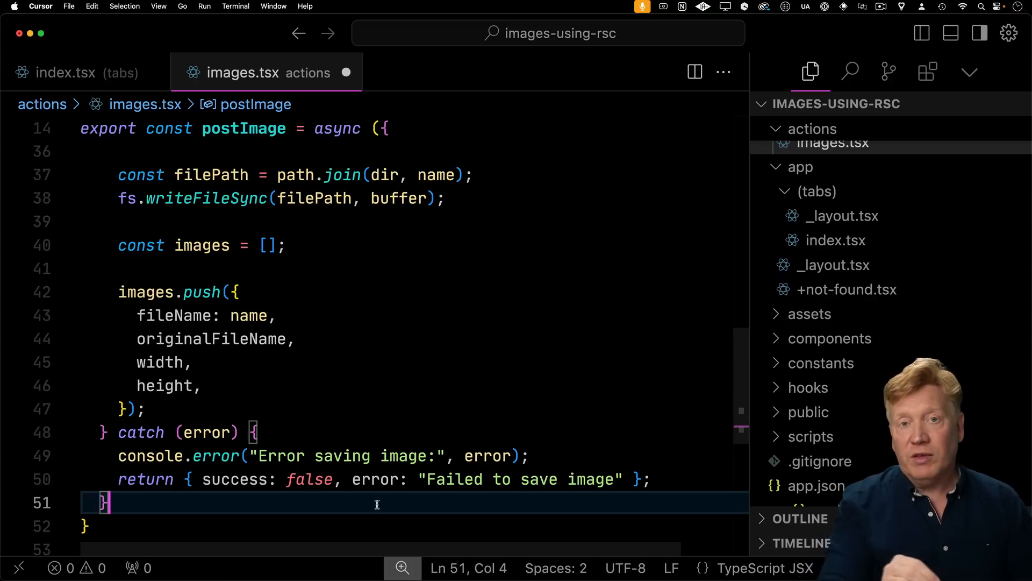
key("Tab")
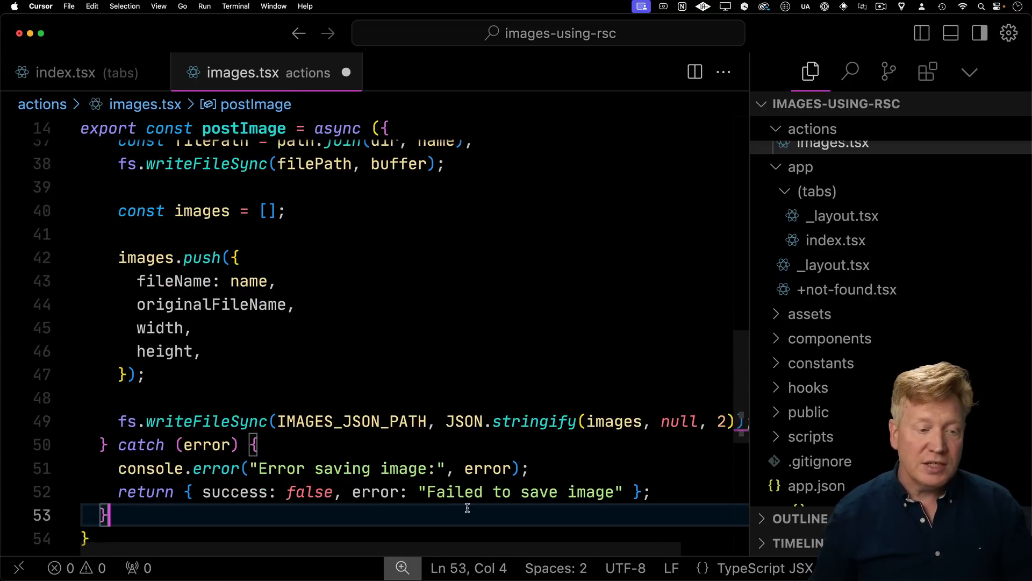
key("Tab")
key("Tab")
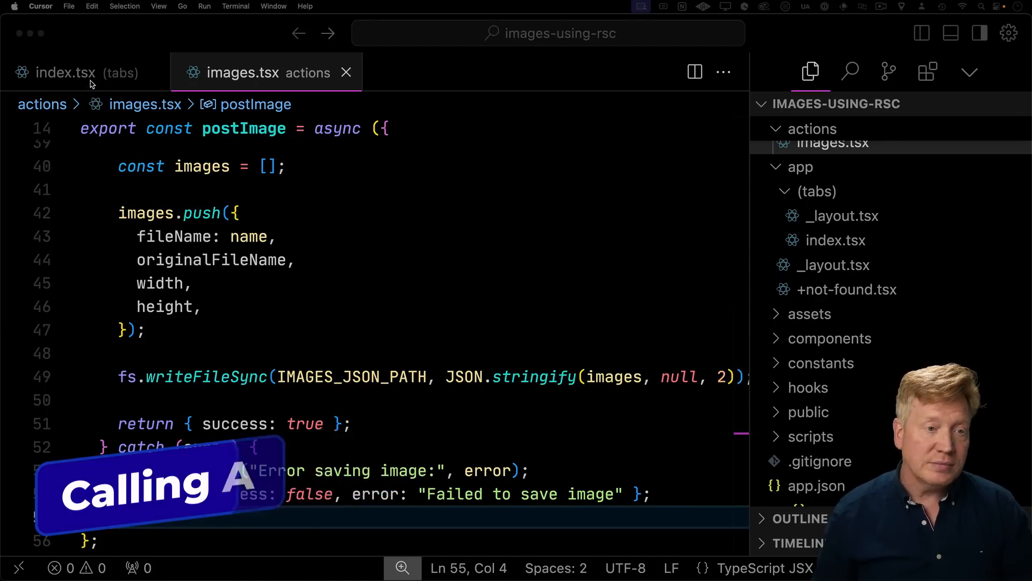
- In index.tsx, import postImage from "@/actions/images"
left_click(65, 73)
scroll(339, 252, "up", 10)
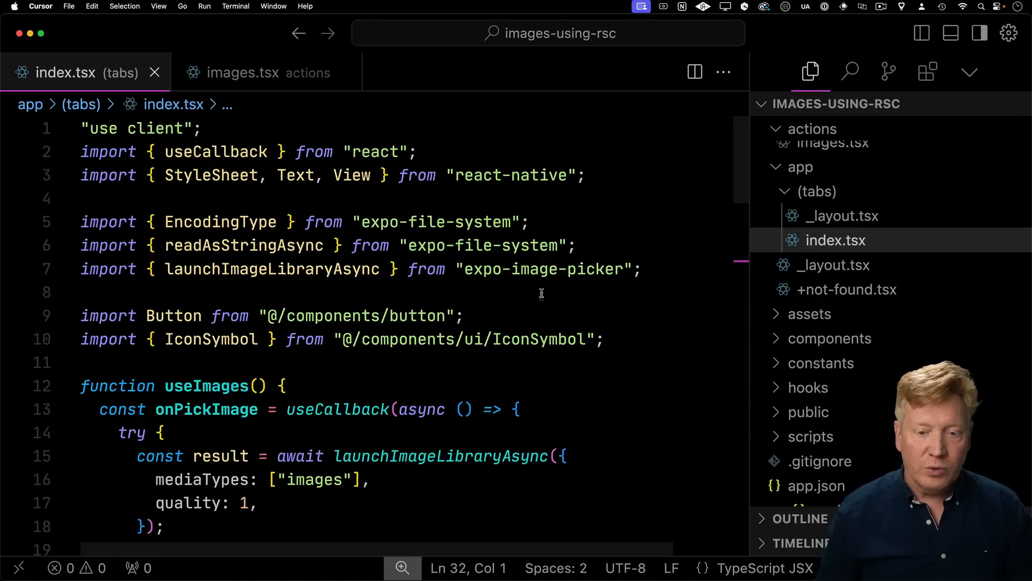
left_click(615, 332)
key("Return")
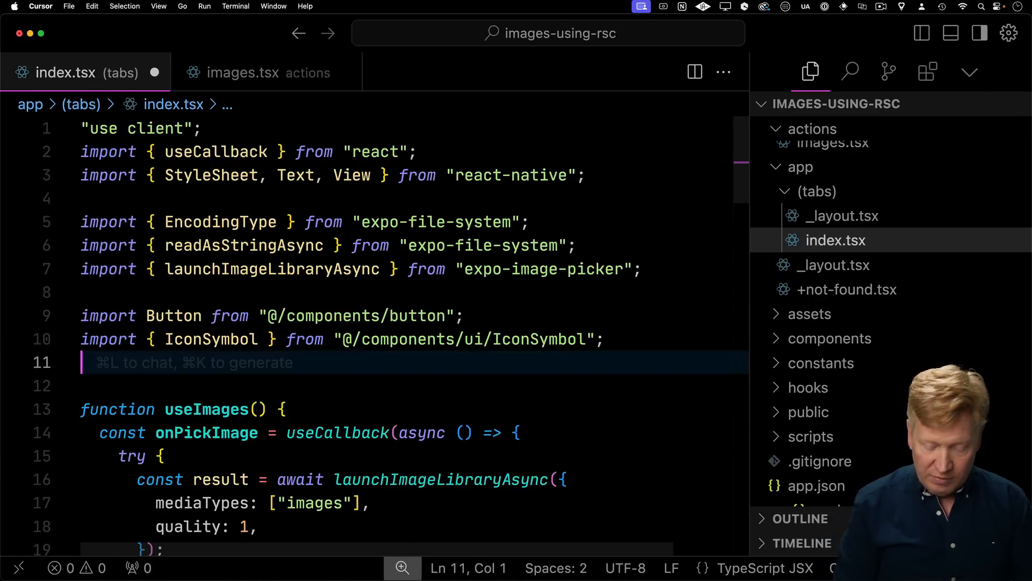
type("import")
key("Tab")
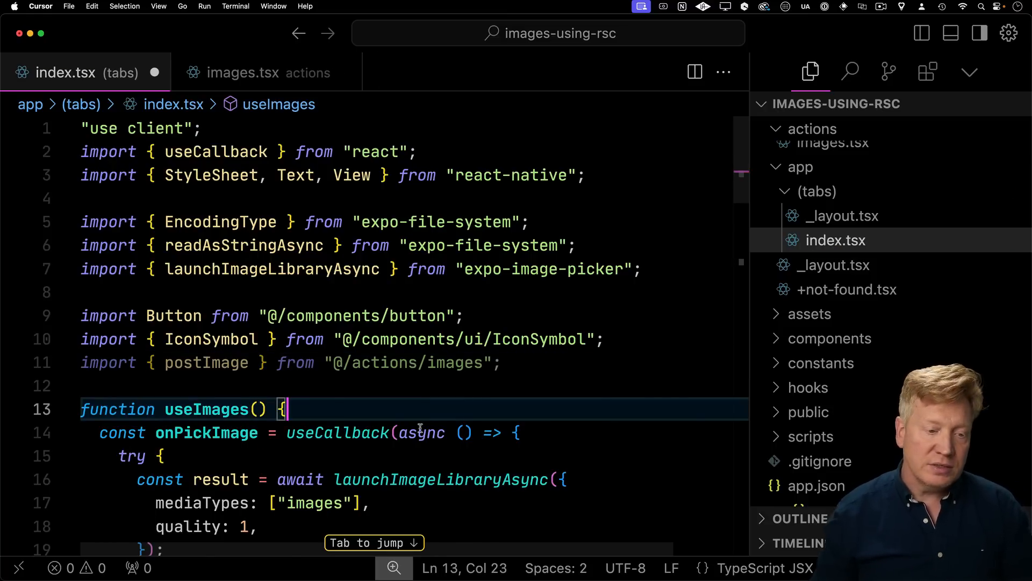
scroll(420, 430, "down", 5)
- After readAsStringAsync, await postImage with the Base64 image, filename, width and height, and save
left_click(182, 358)
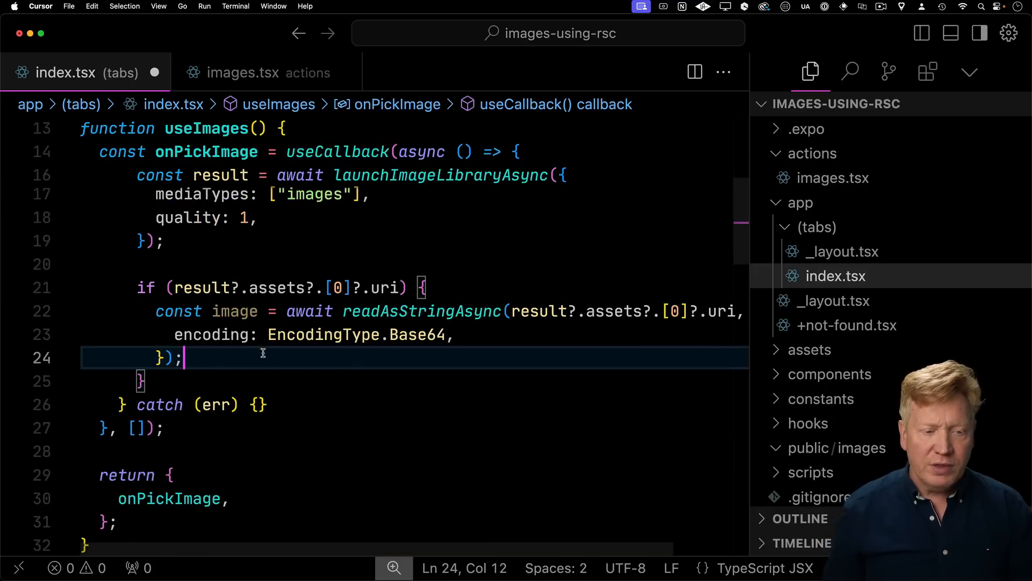
key("Right")
type("await postImage({   image,   name: result?.assets?.[0]?.fileName || \"\",   width: result?.assets?.[0]?.width || 0,   height: result?.assets?.[0]?.height || 0, });")
key("super+s")
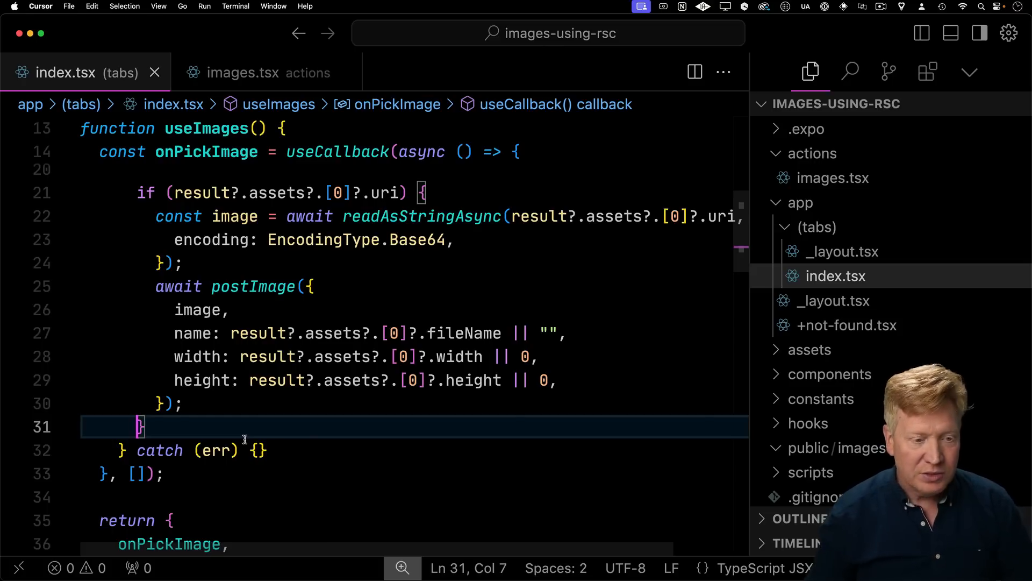
- Upload a photo via Add Image in the simulator, then return to Cursor
key("super+Tab")
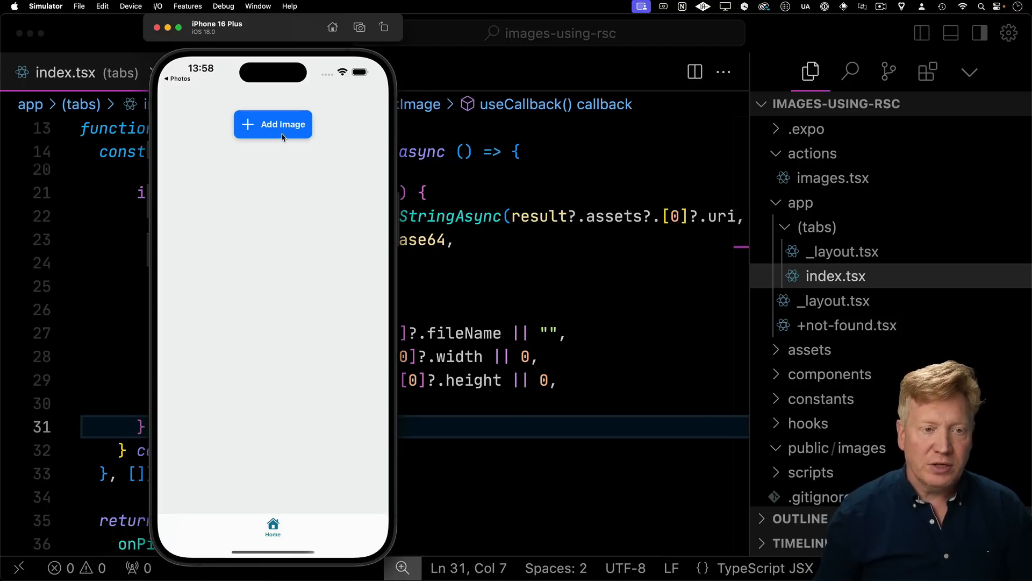
left_click(282, 129)
key("Escape")
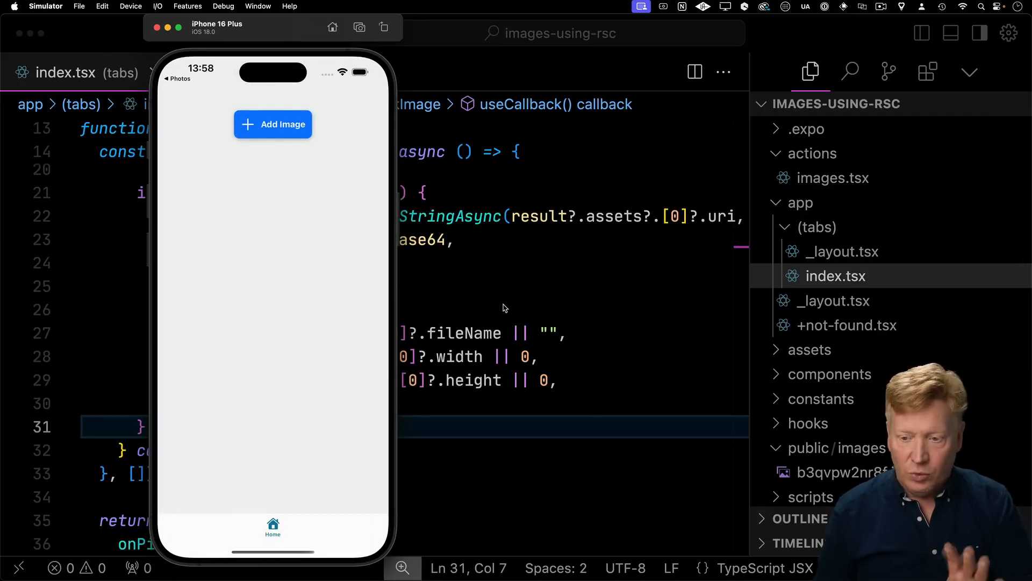
left_click(694, 319)
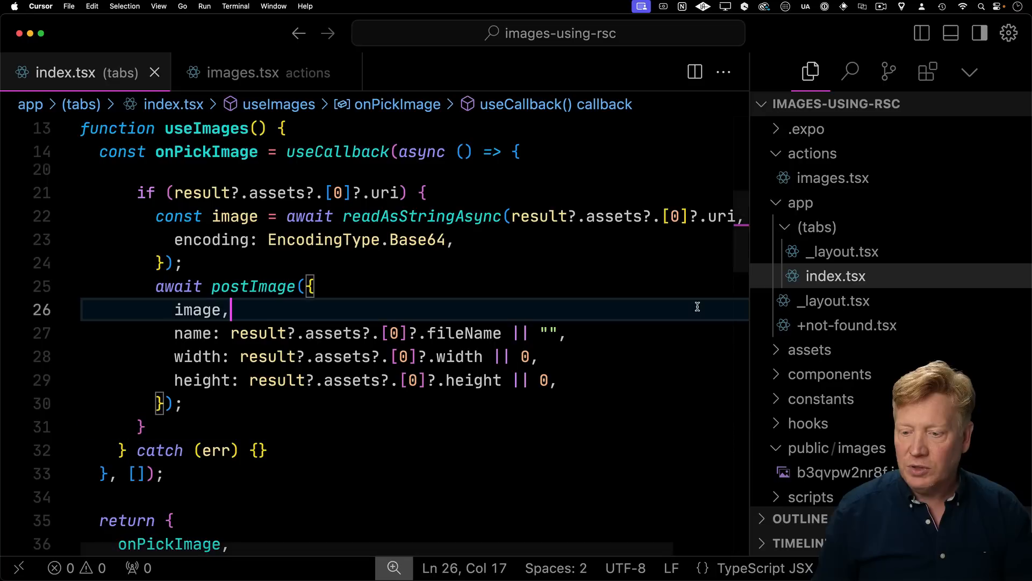
scroll(806, 345, "down", 5)
- Check the new images.json record and view the saved b3qvpw2nr8f.jpg in public/images
left_click(806, 347)
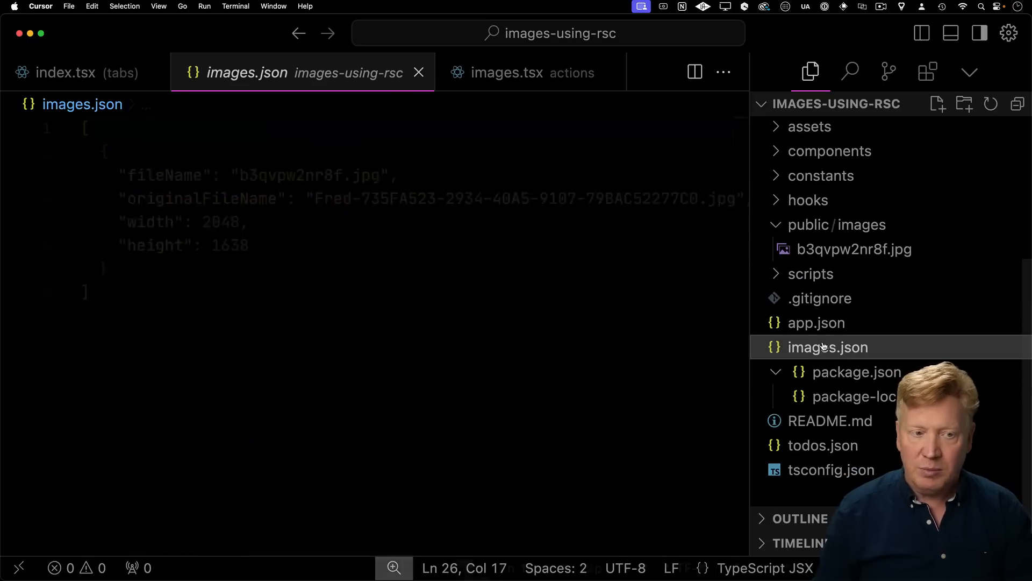
left_click(271, 316)
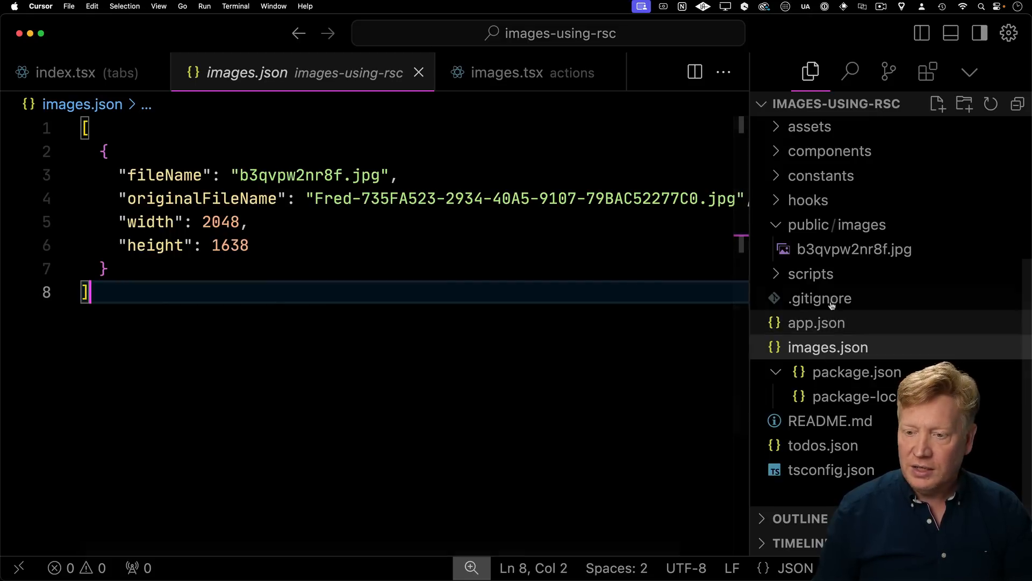
left_click(839, 252)
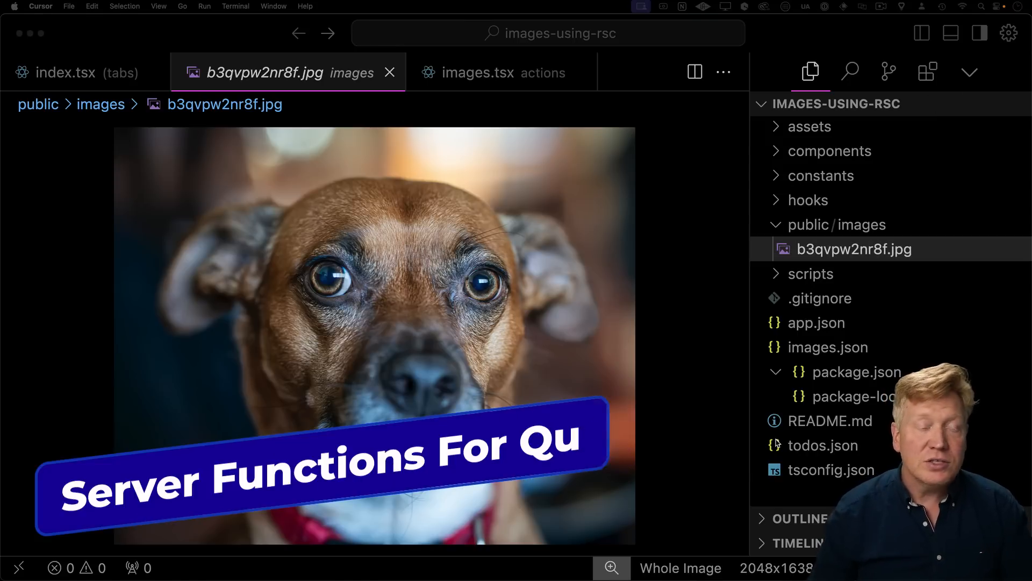
- Close the b3qvpw2nr8f.jpg preview to return to the code
left_click(390, 74)
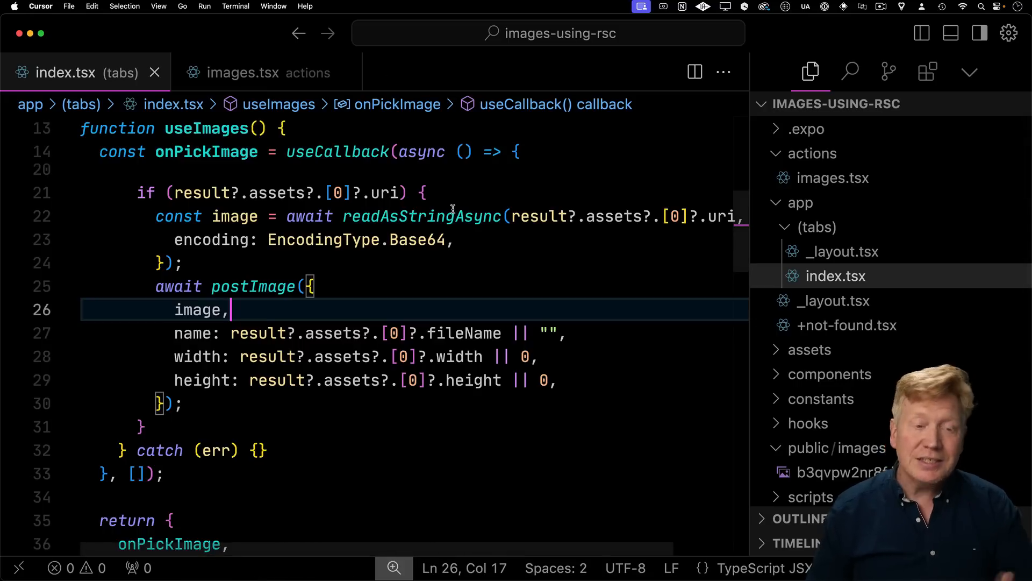
- In actions/images.tsx, add a getImages function above postImage that reads images.json
left_click(295, 82)
left_click(221, 413)
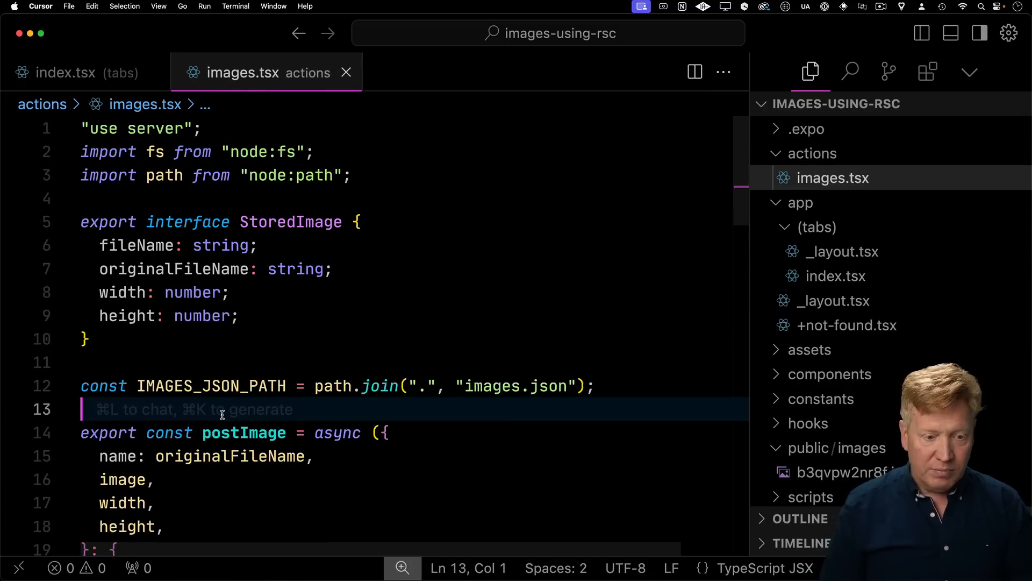
type("export const getImages = async (): Promise<StoredImage[]> => {   const jsonContent = fs.readFileSync(IMAGES_JSON_PATH, \"utf8\");   return JSON.parse(jsonContent) || []; };")
key("Return")
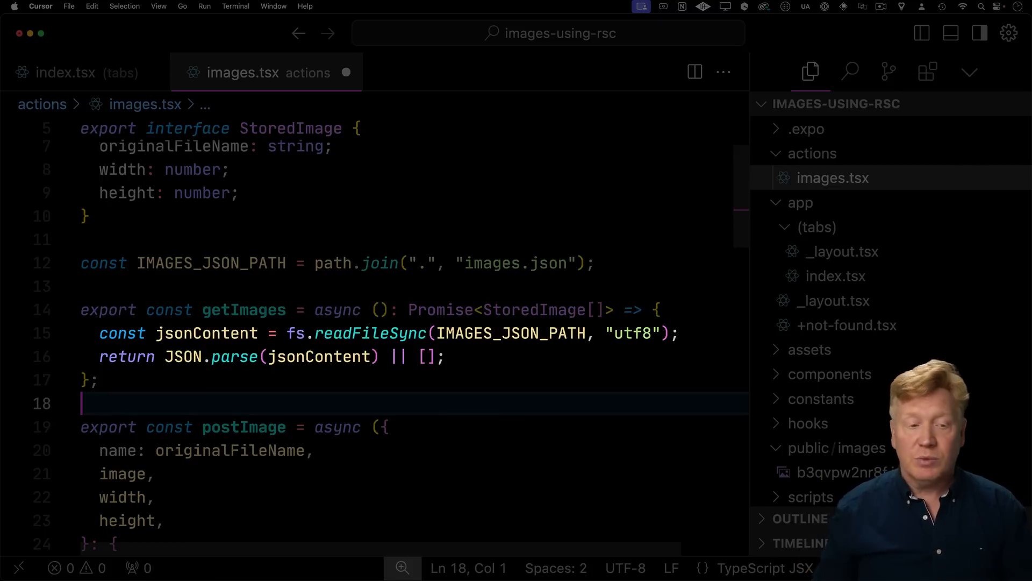
- Replace postImage's const images = [] with await getImages() so uploads append to the list
double_click(244, 310)
scroll(314, 335, "down", 5)
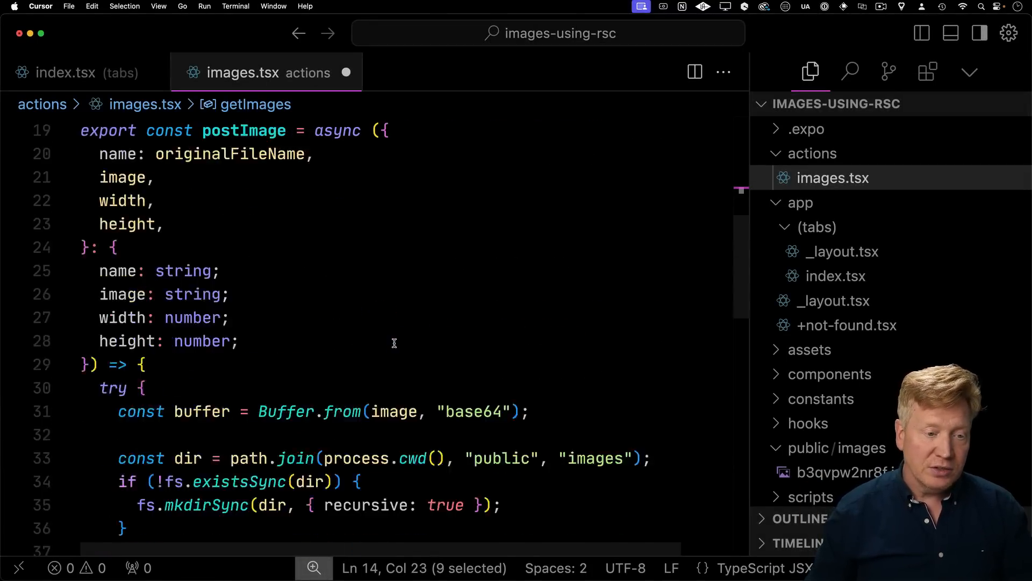
scroll(314, 335, "down", 5)
left_click(273, 194)
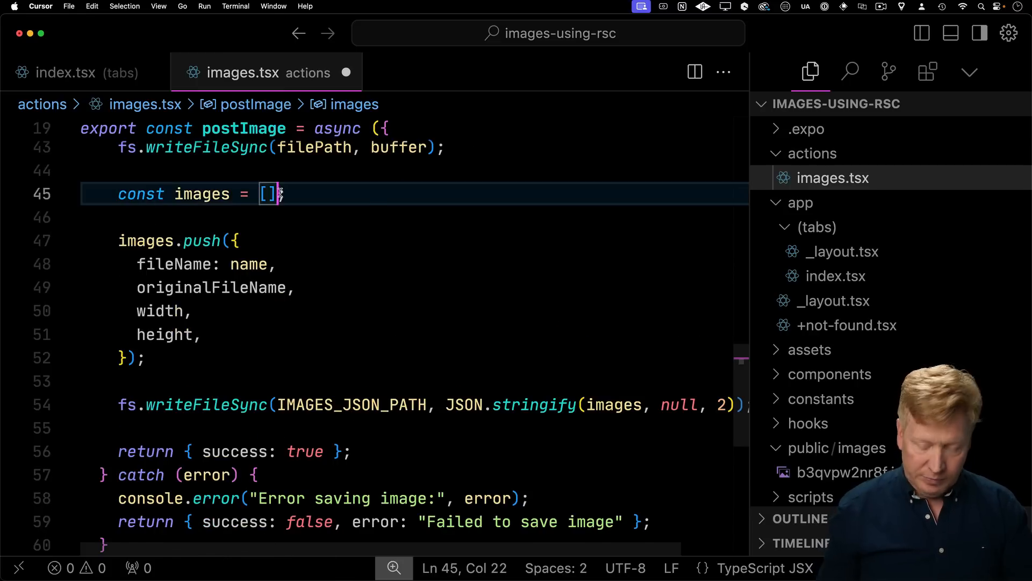
type("await getImages()")
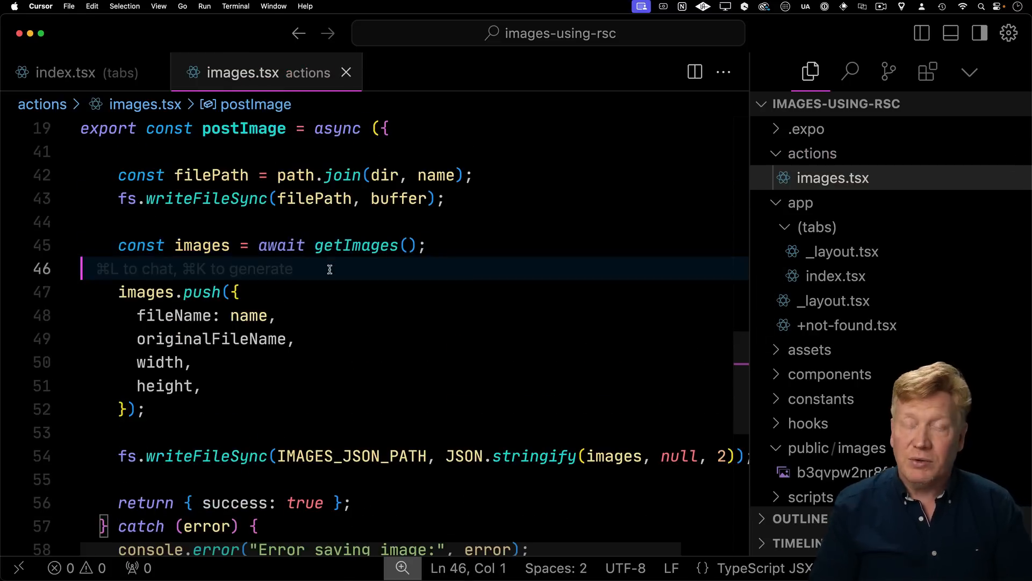
left_click(329, 270)
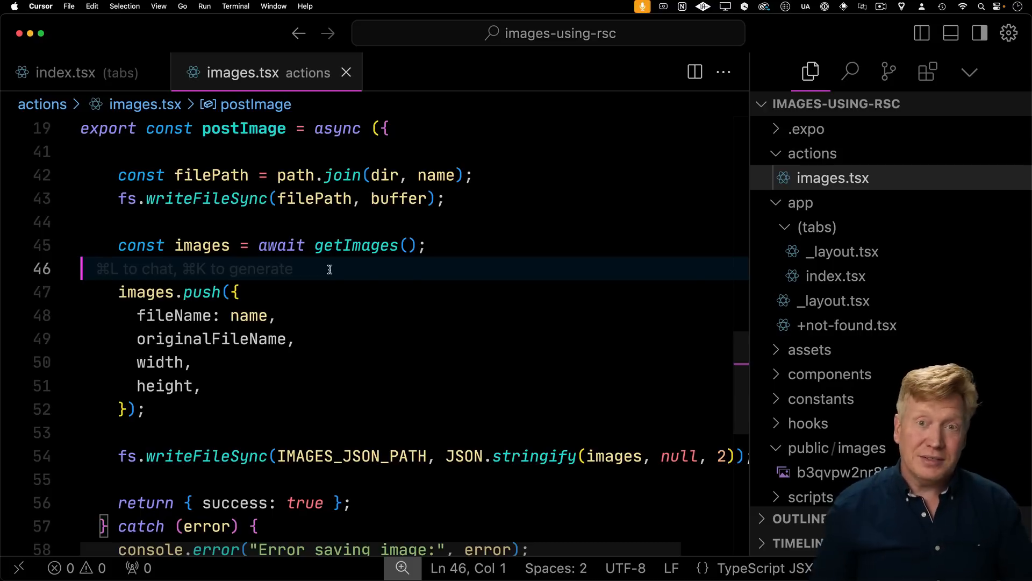
key("super+Tab")
- In index.tsx, import getImages and StoredImage and add an images state to useImages
left_click(88, 73)
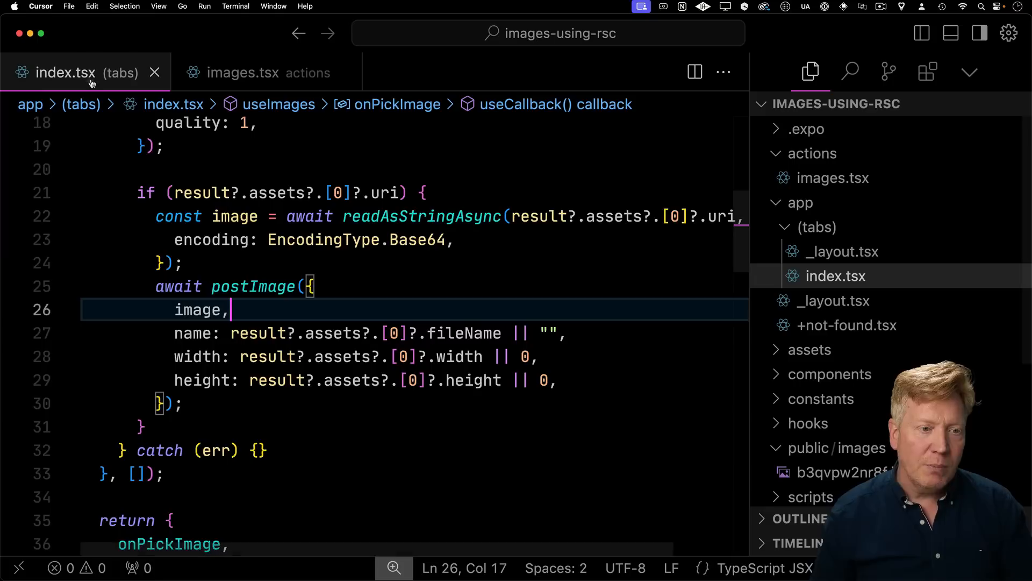
scroll(317, 254, "up", 8)
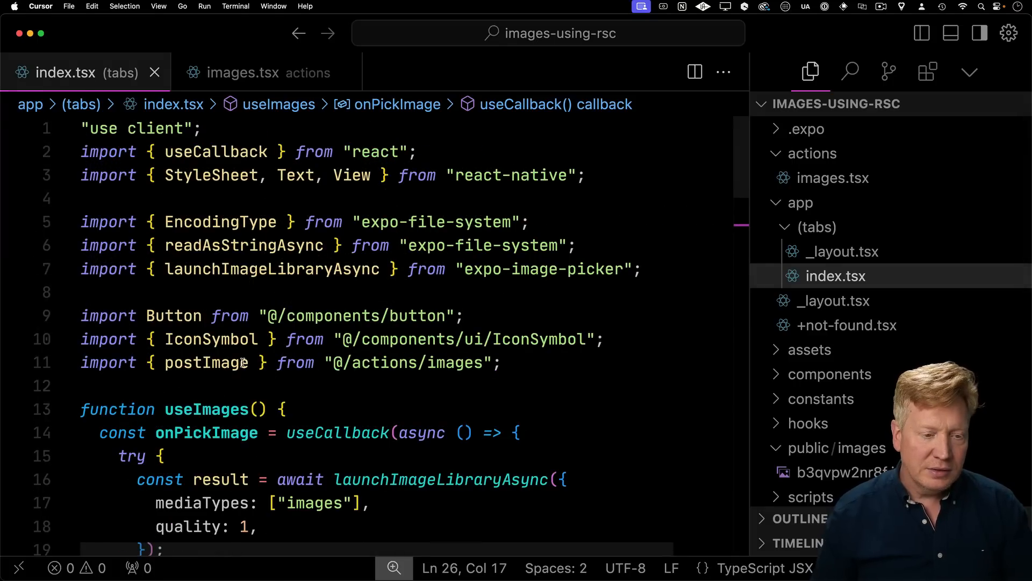
left_click(244, 387)
type(", getImages")
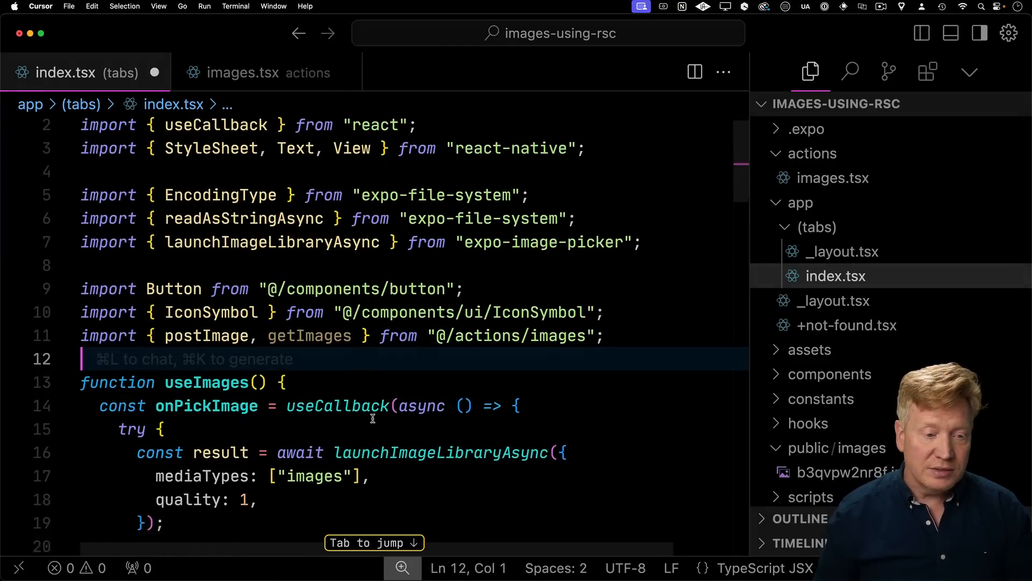
left_click(323, 407)
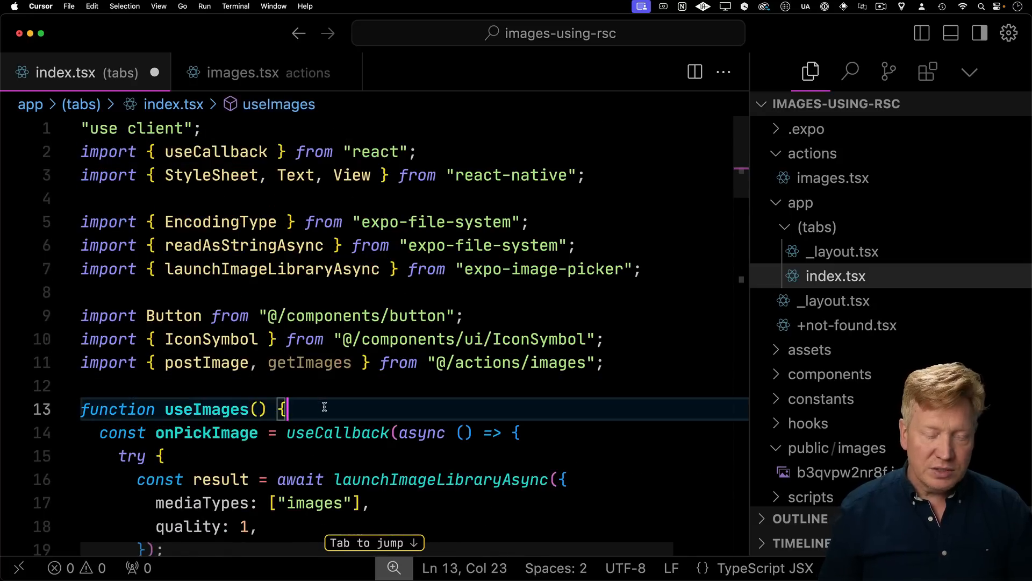
key("Return")
key("Tab")
key("Return")
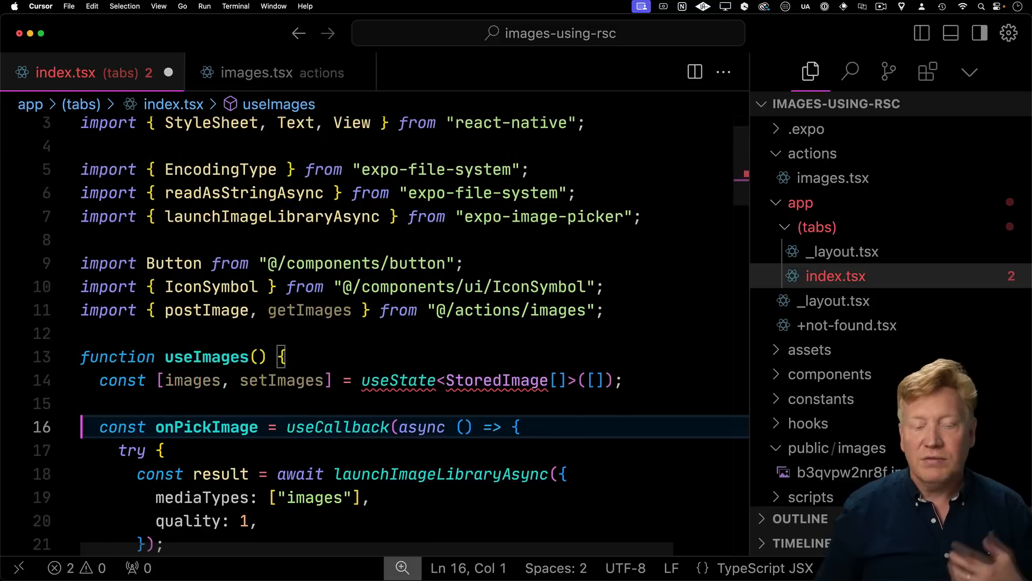
left_click(675, 379)
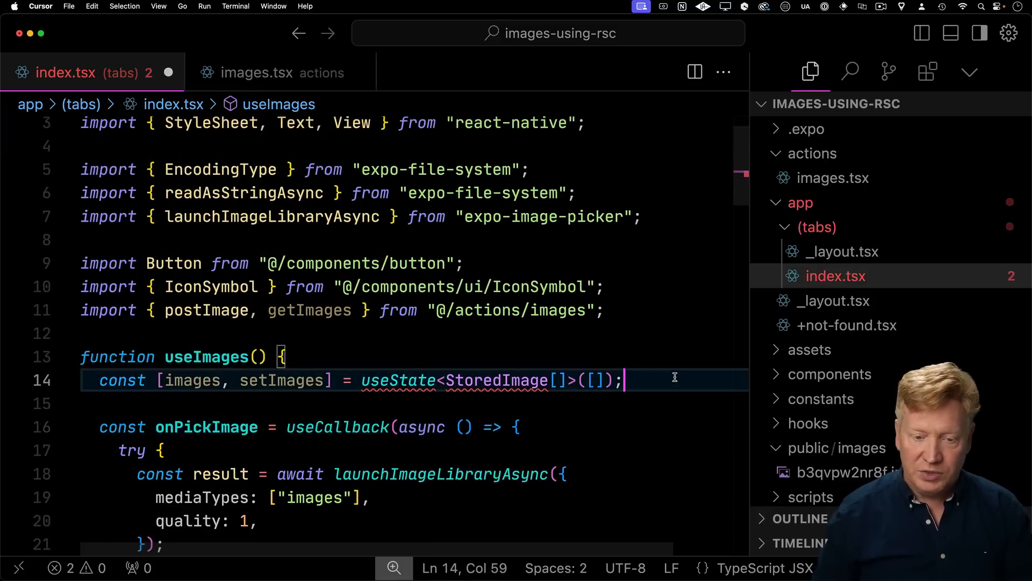
key("Tab")
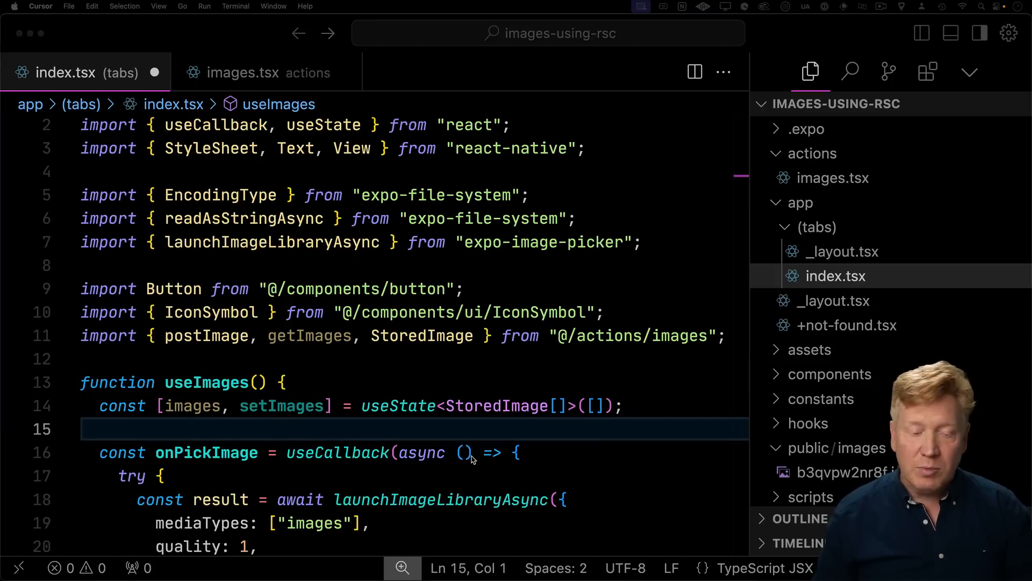
- Load images on mount via useEffect getImages().then(setImages) and refresh with setImages(await getImages()) after posting
left_click(349, 431)
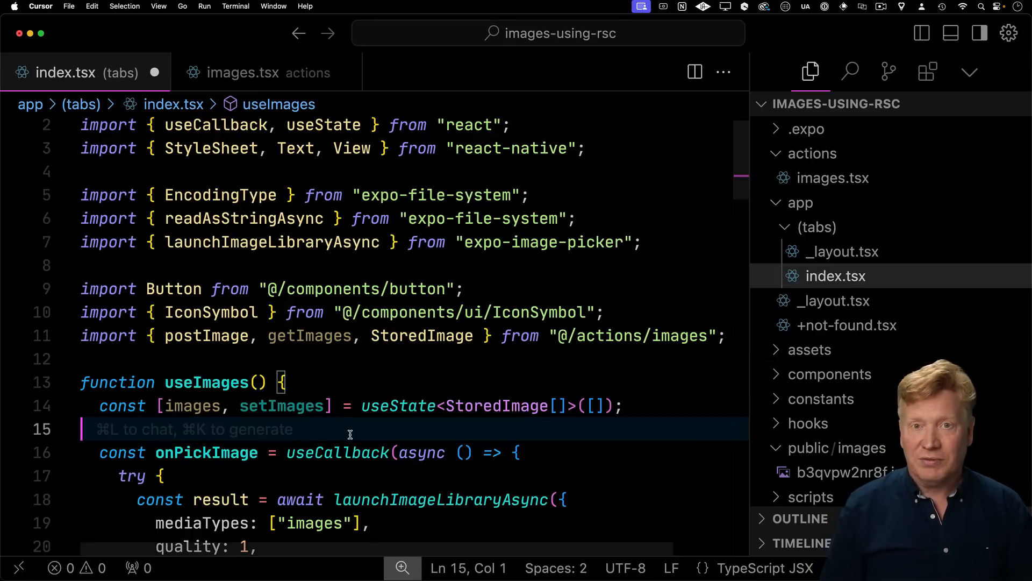
type("useEffect(() => {     getImages().then(setImages);   }, []);")
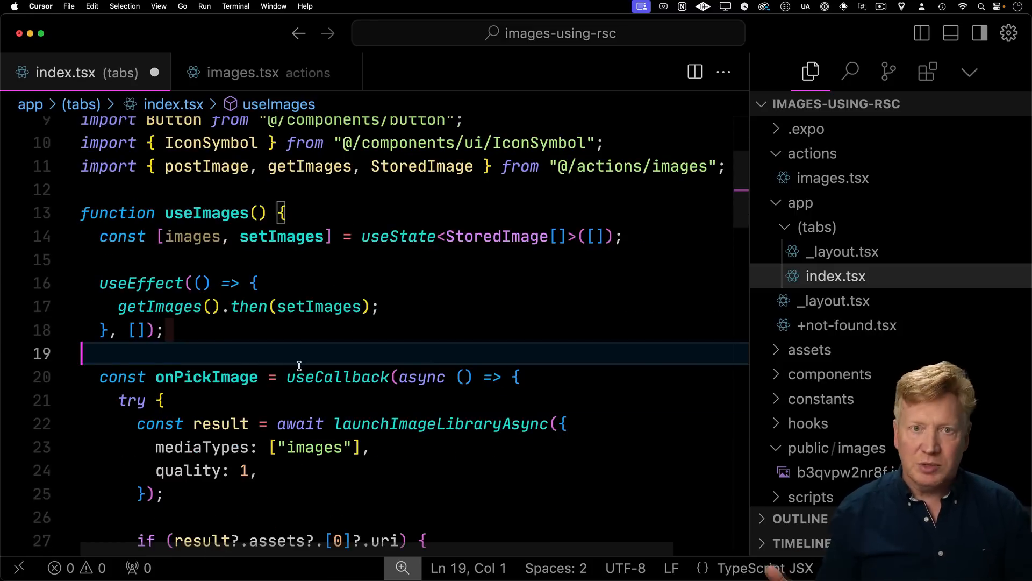
scroll(464, 419, "down", 5)
scroll(464, 419, "down", 3)
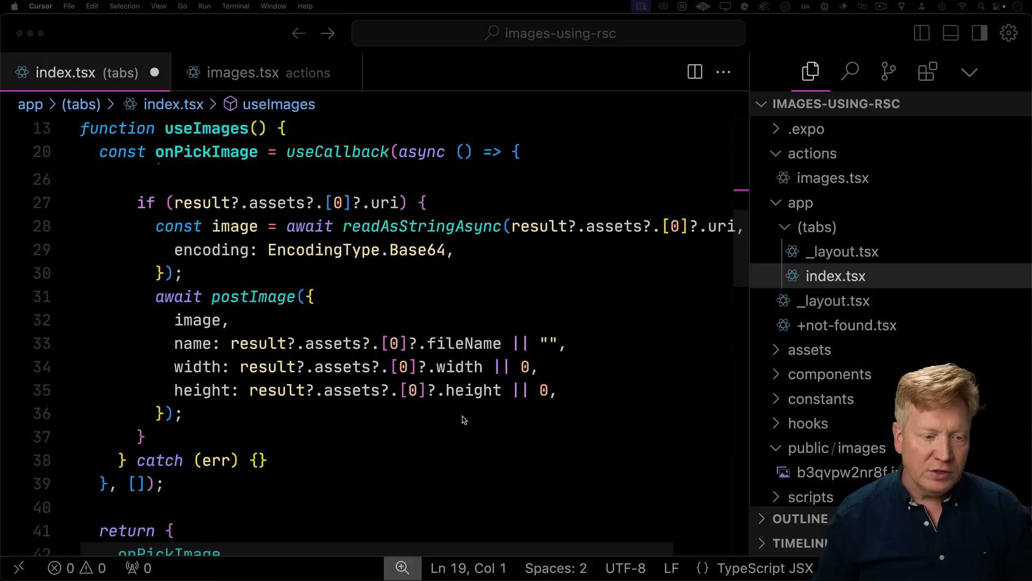
left_click(220, 429)
key("Down")
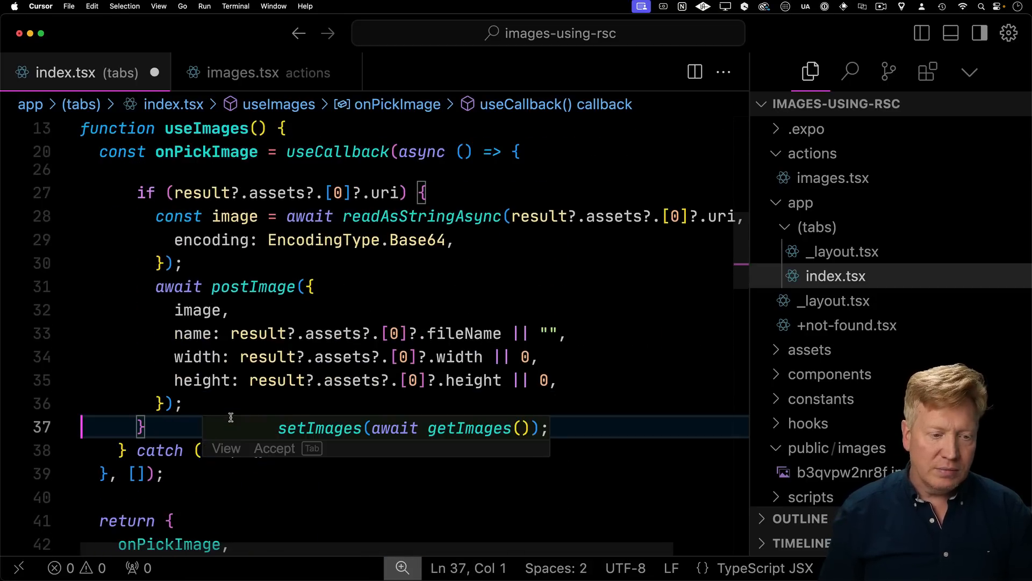
key("Tab")
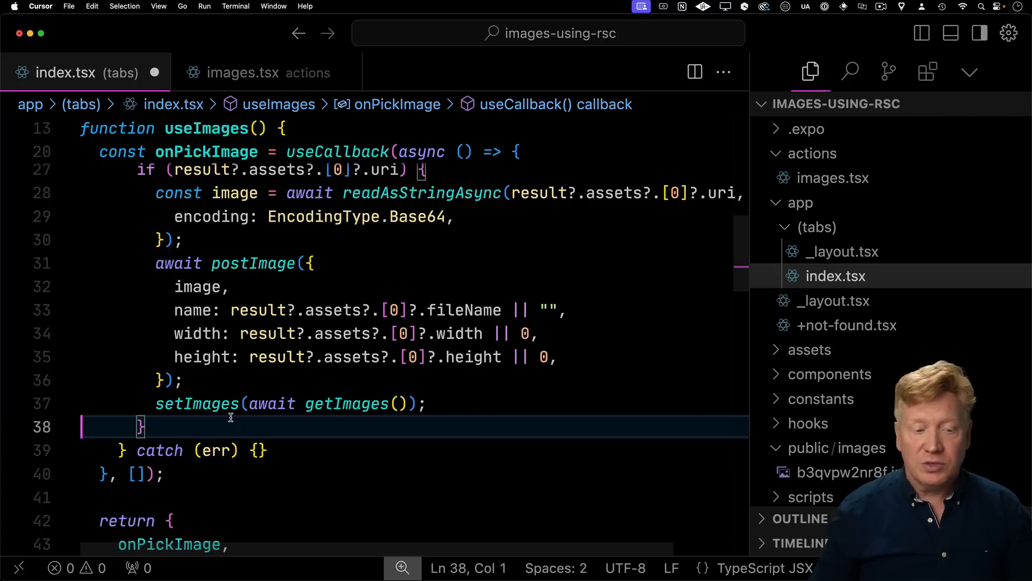
scroll(412, 367, "down", 2)
scroll(346, 404, "down", 3)
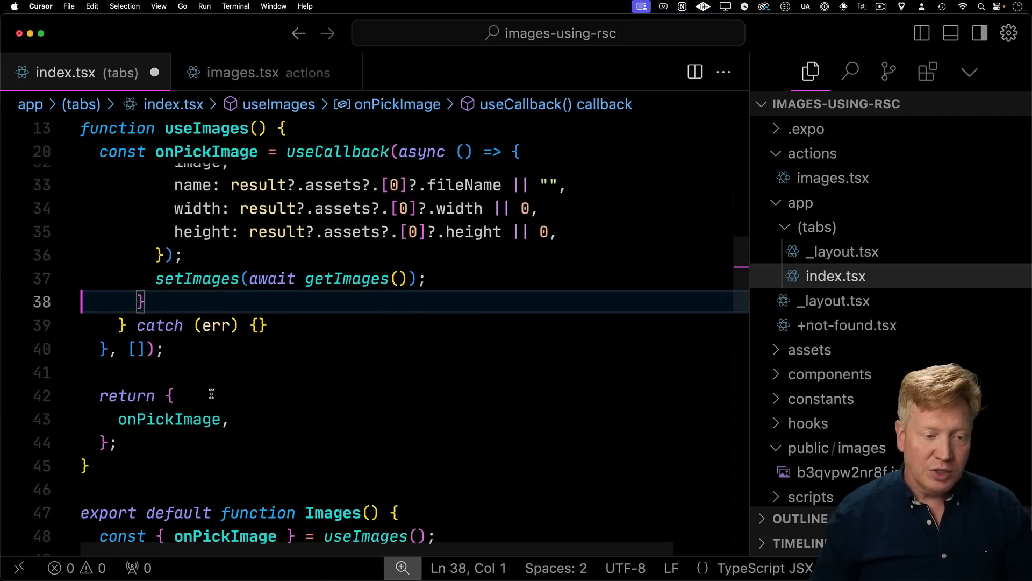
- Return images from useImages and destructure images in the Images screen
left_click(211, 394)
key("Tab")
key("Tab")
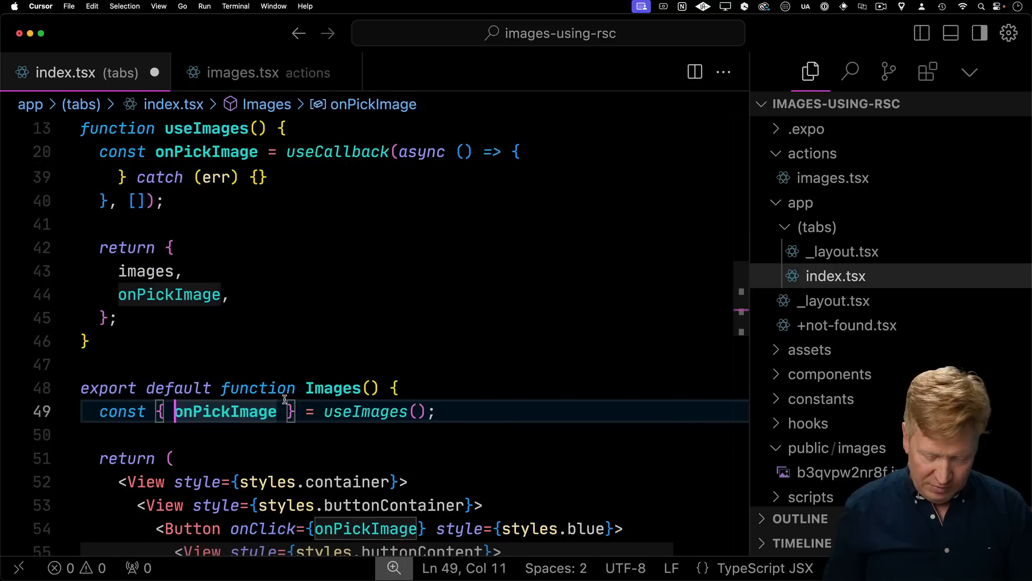
type("ima")
key("Tab")
key("End")
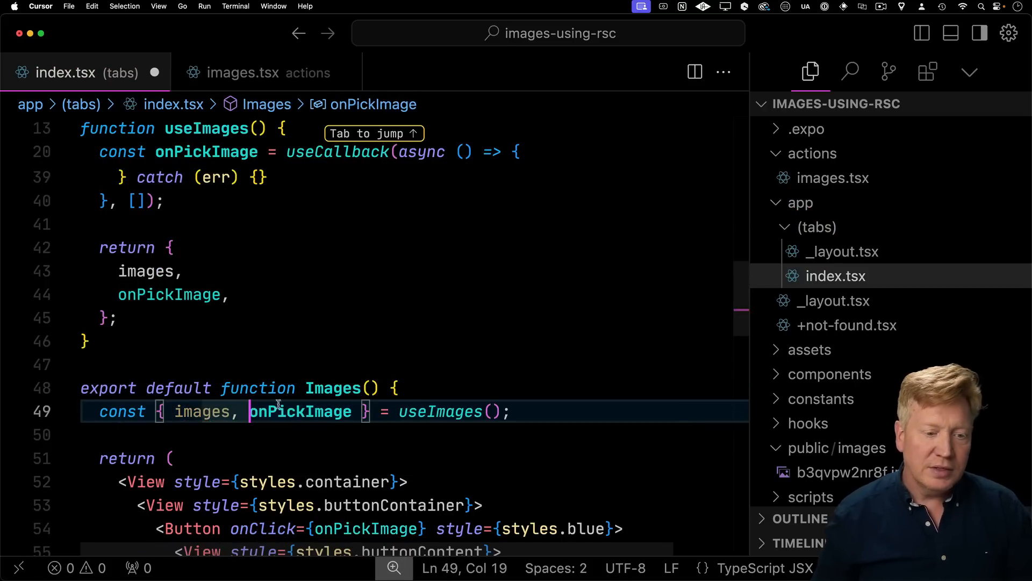
key("Return")
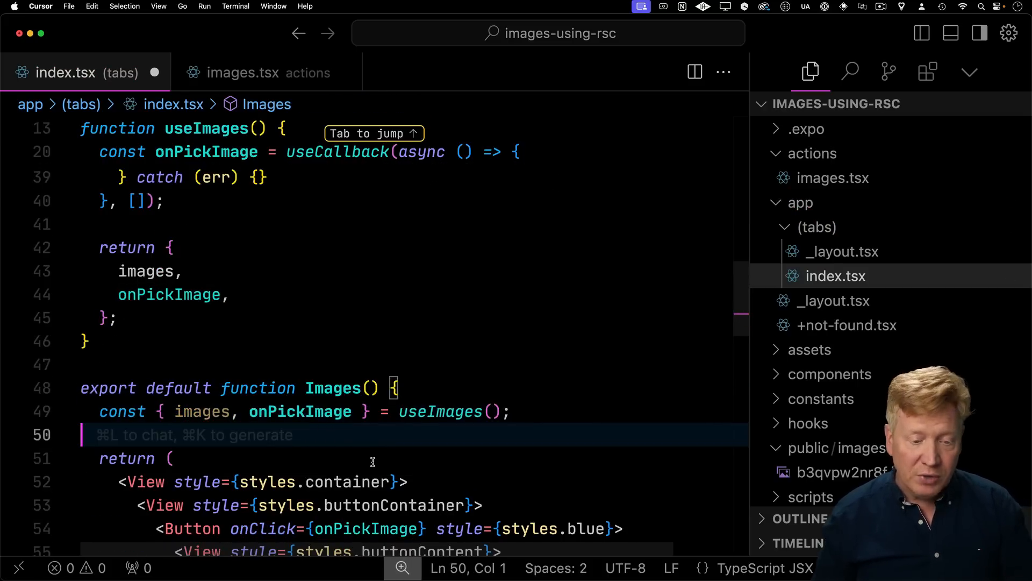
scroll(401, 466, "down", 3)
- Render <ImageList images={images} /> inside the container View and save to auto-import ImageList
left_click(419, 377)
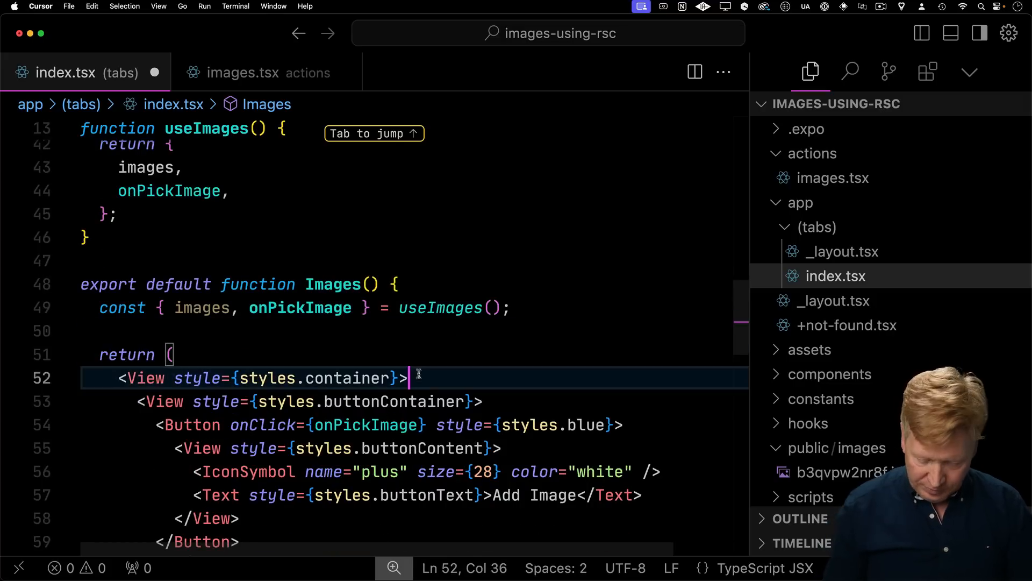
key("Return")
type("<Image")
key("Tab")
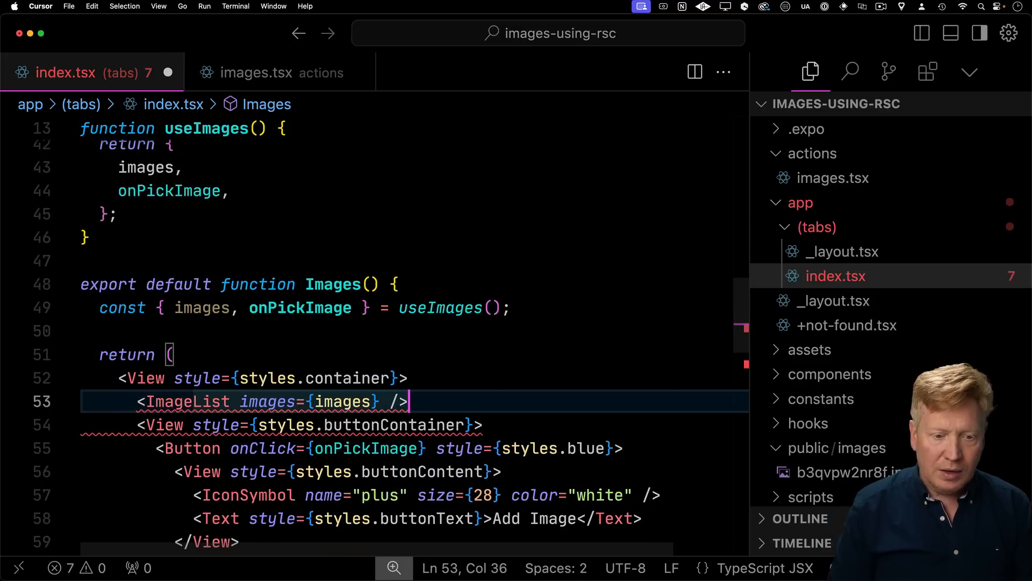
key("Return")
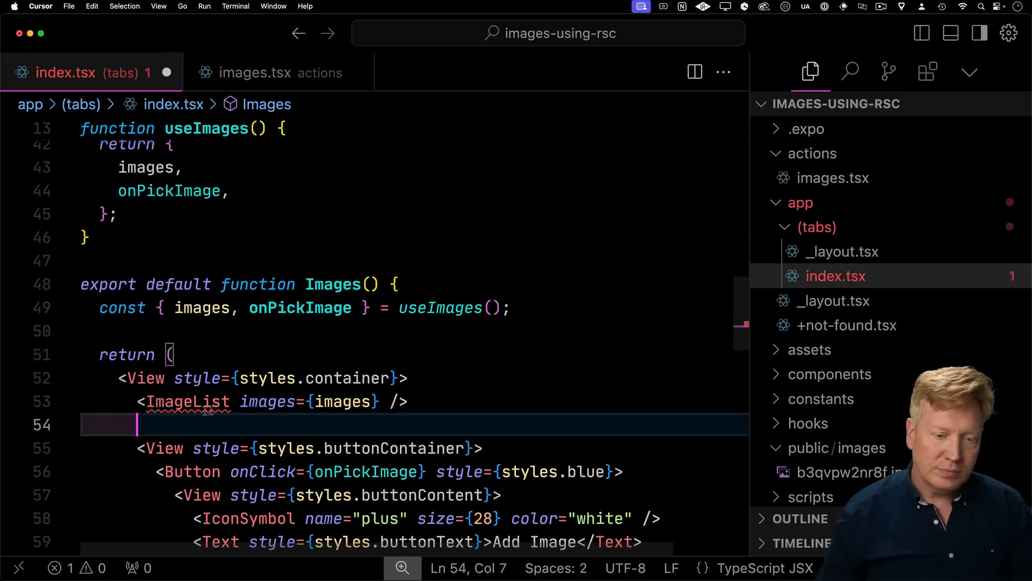
key("super+z")
scroll(323, 322, "up", 15)
left_click(286, 409)
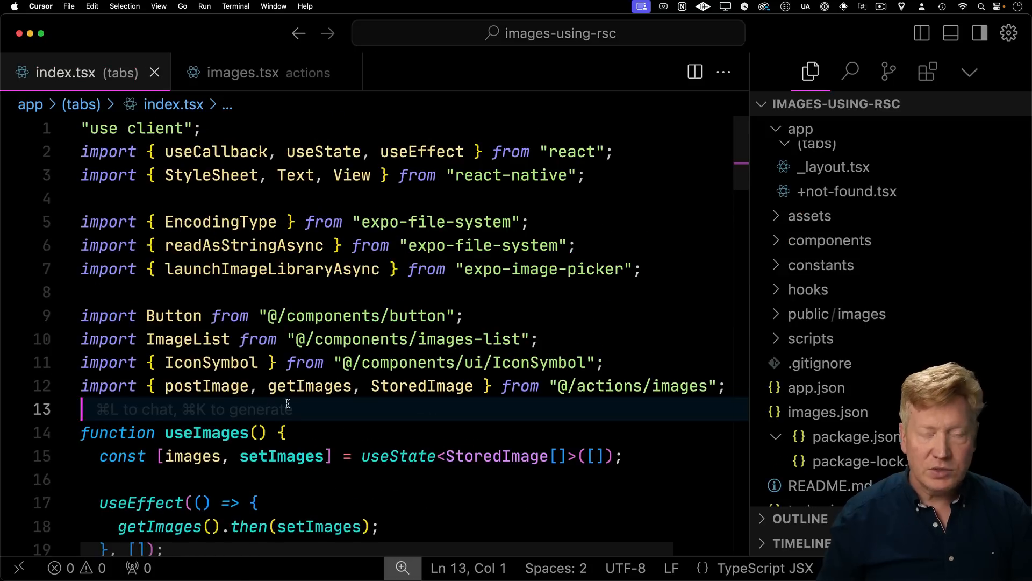
scroll(286, 405, "down", 1)
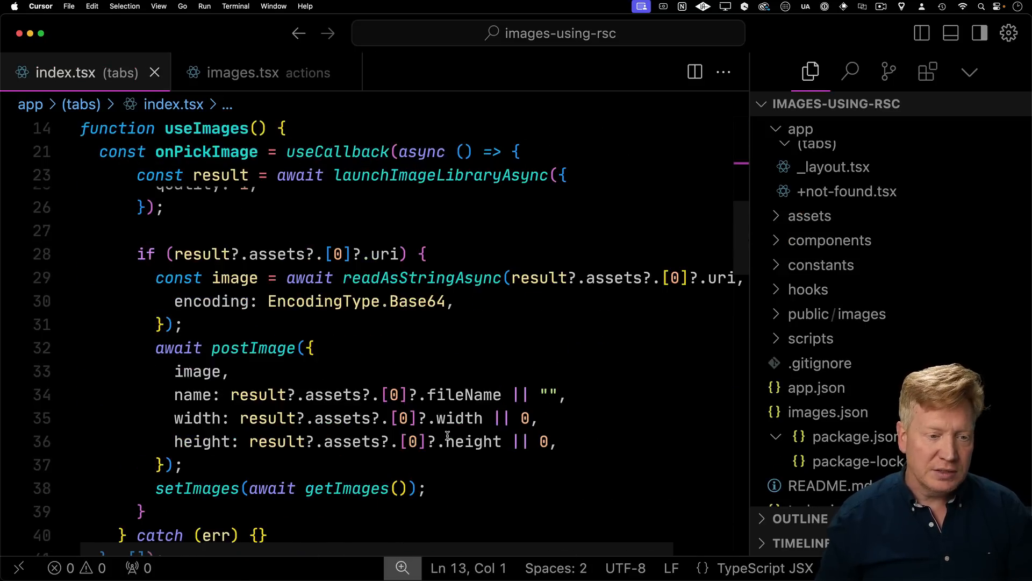
scroll(446, 435, "down", 5)
scroll(446, 436, "down", 5)
scroll(446, 436, "down", 3)
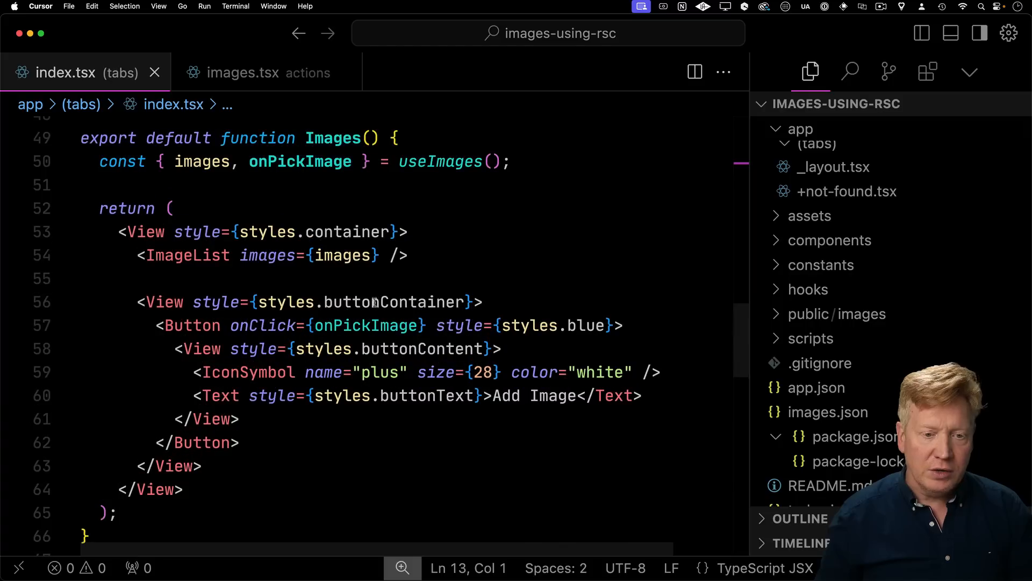
left_click(391, 277)
key("super+Tab")
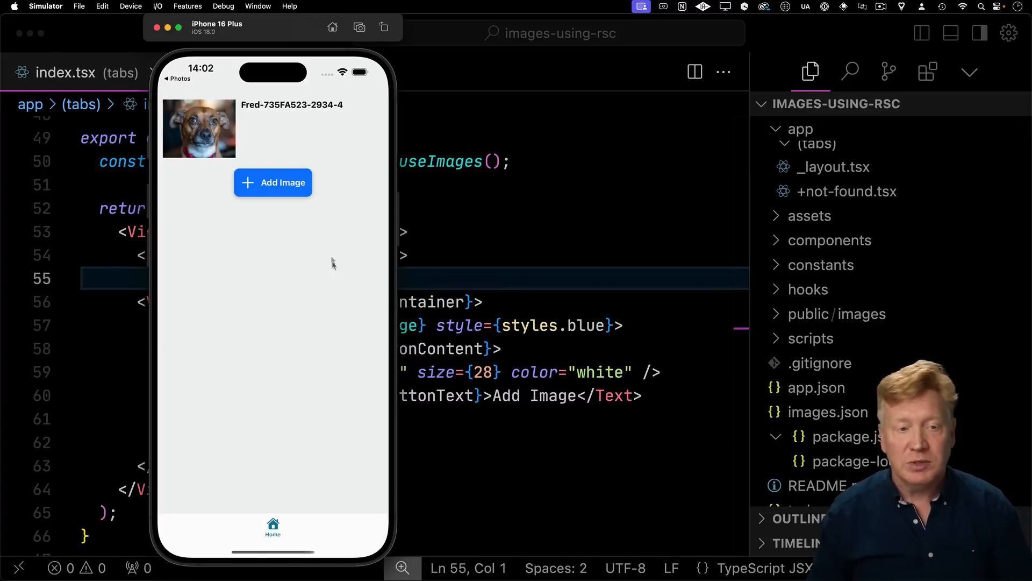
- Add another photo via Add Image so the list shows two dog pictures
left_click(273, 182)
left_click(215, 280)
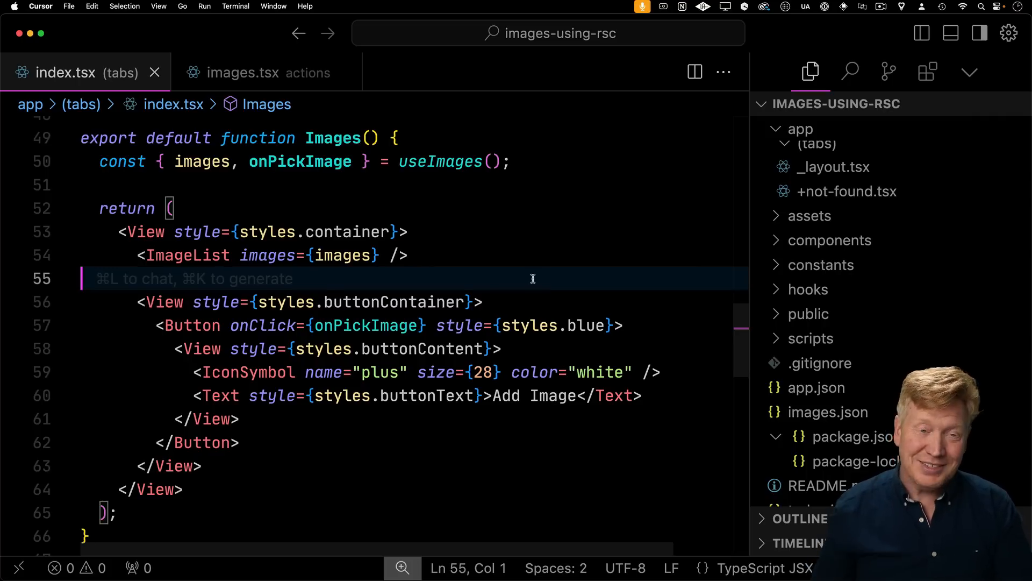
- Add an async getImageList in the images actions file returning <ImagesList images={images} /> and save
key("ctrl+Tab")
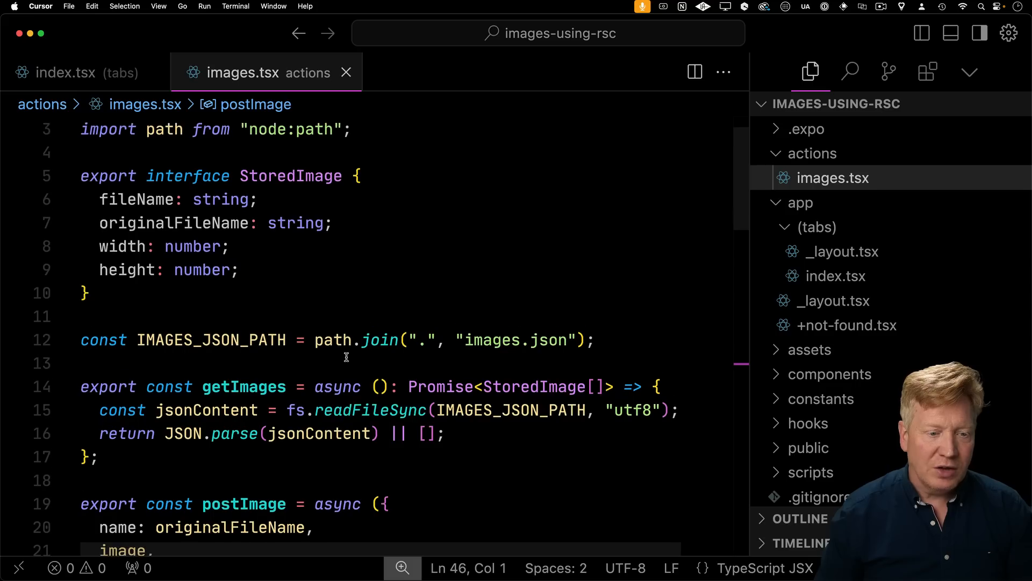
scroll(339, 363, "down", 2)
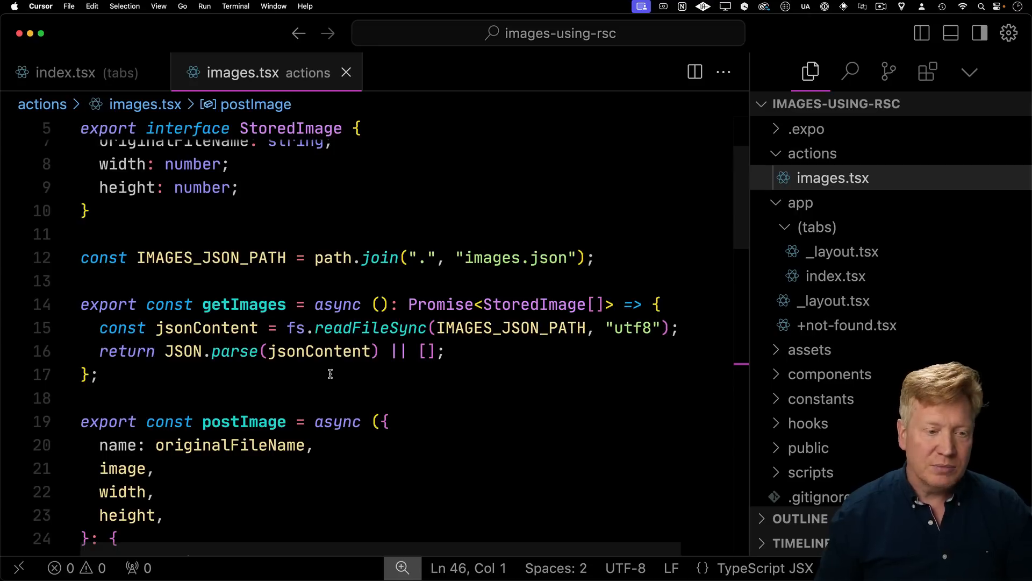
left_click(330, 374)
key("Return")
key("Return")
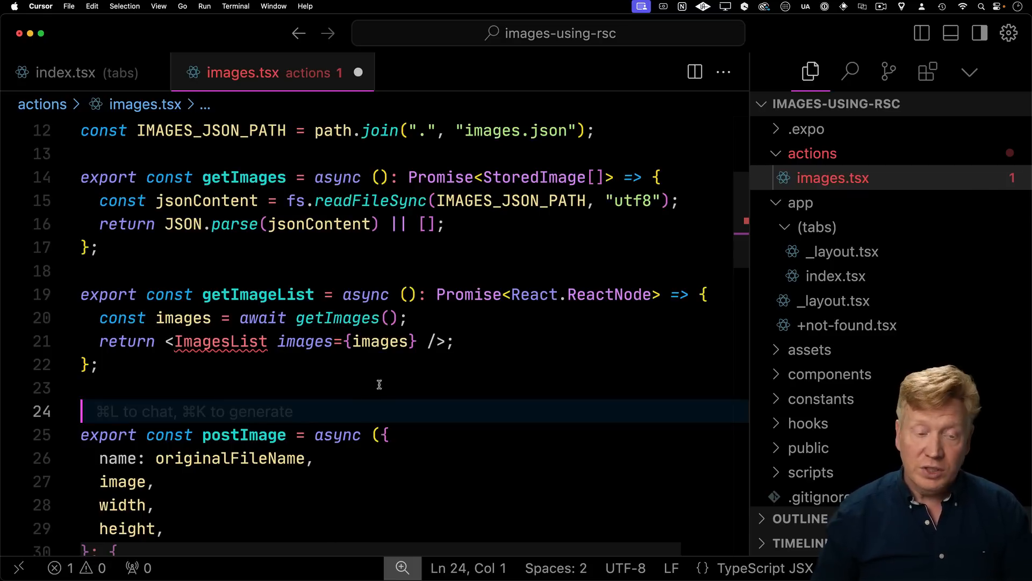
key("super+s")
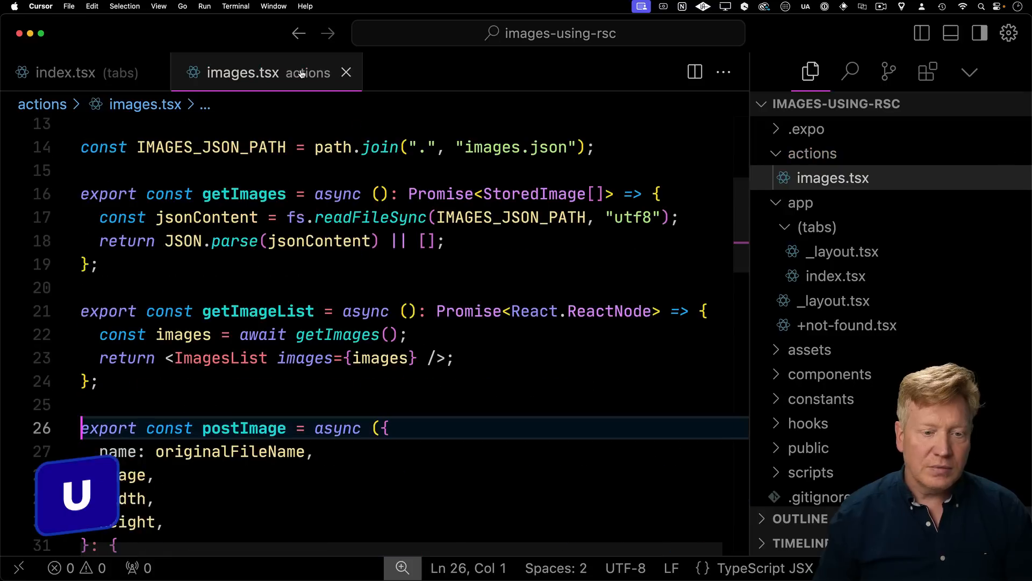
- Remove the StoredImage import from the index route file
left_click(119, 81)
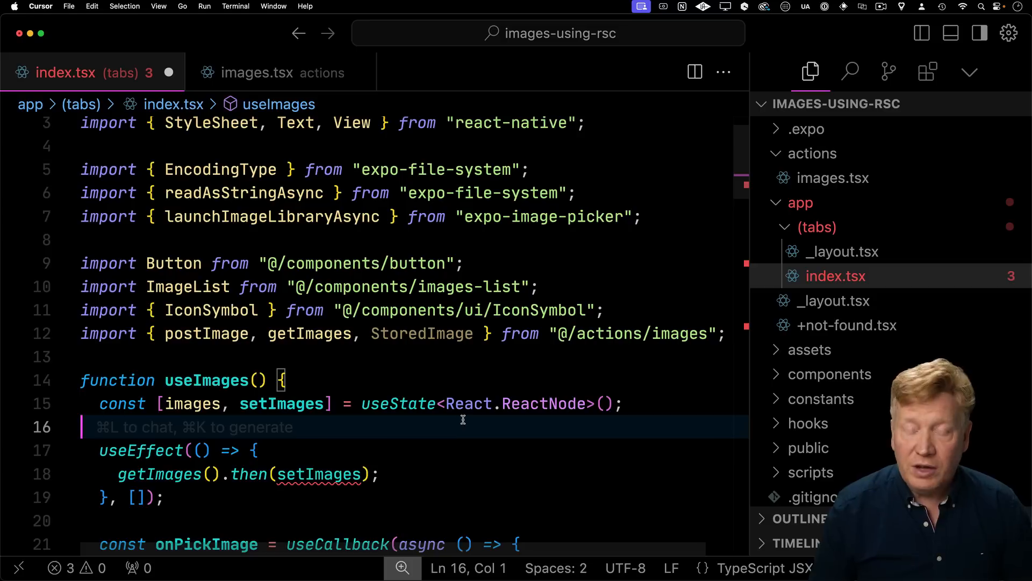
double_click(188, 403)
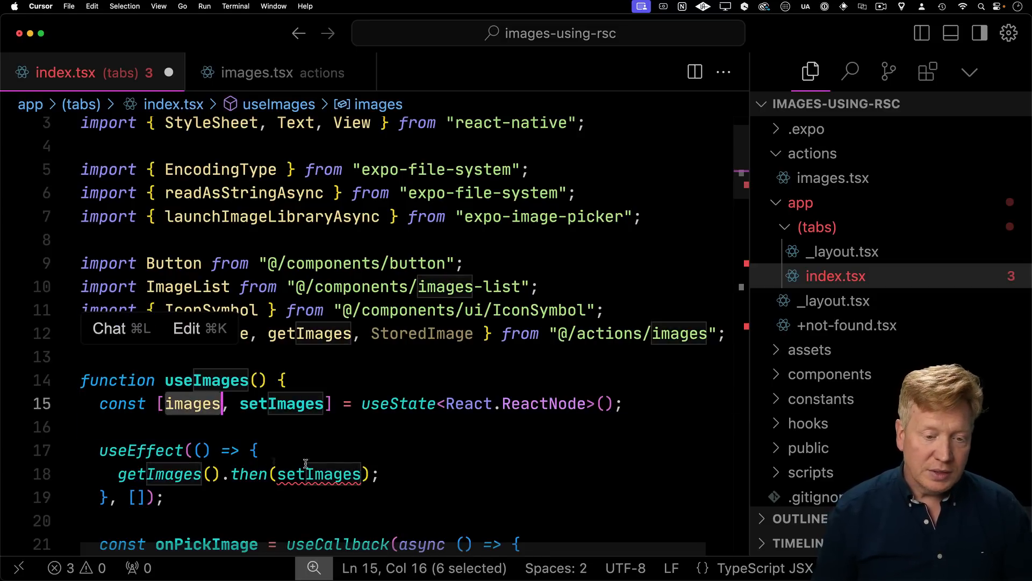
left_click(413, 334)
double_click(413, 333)
key("BackSpace")
key("BackSpace")
key("BackSpace")
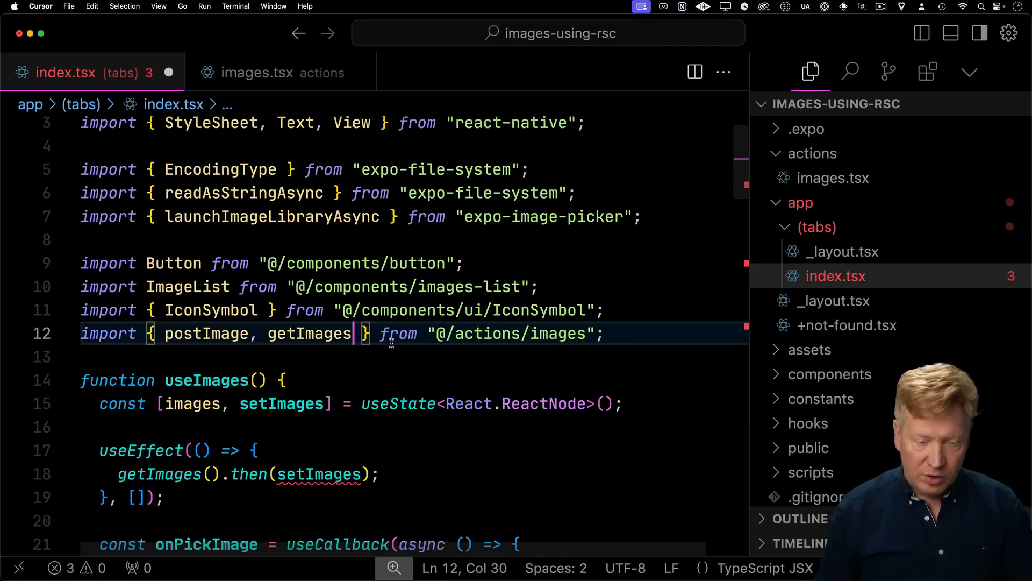
key("BackSpace")
type("List")
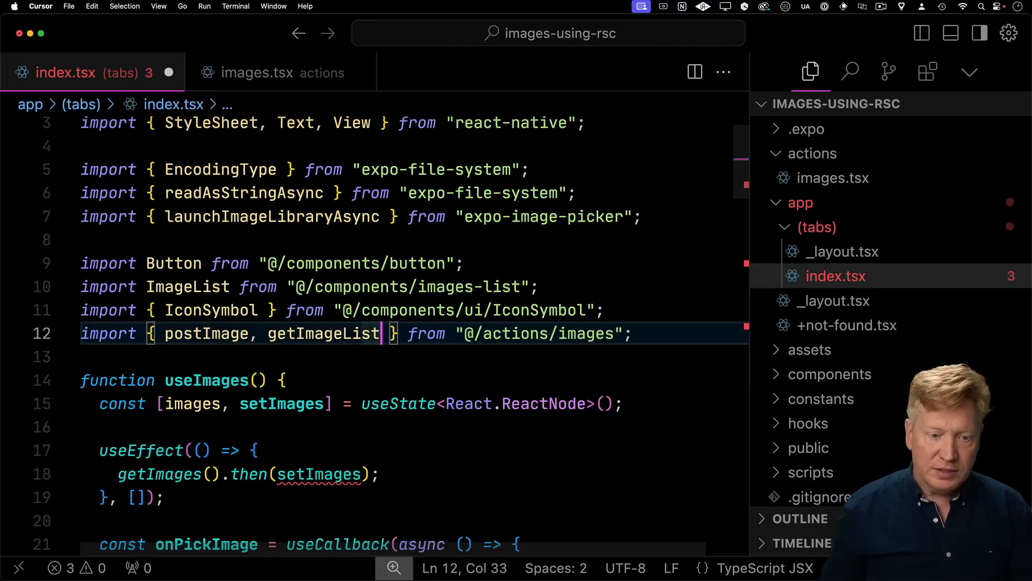
- Replace both getImages calls in useImages with getImageList
double_click(354, 333)
key("super+c")
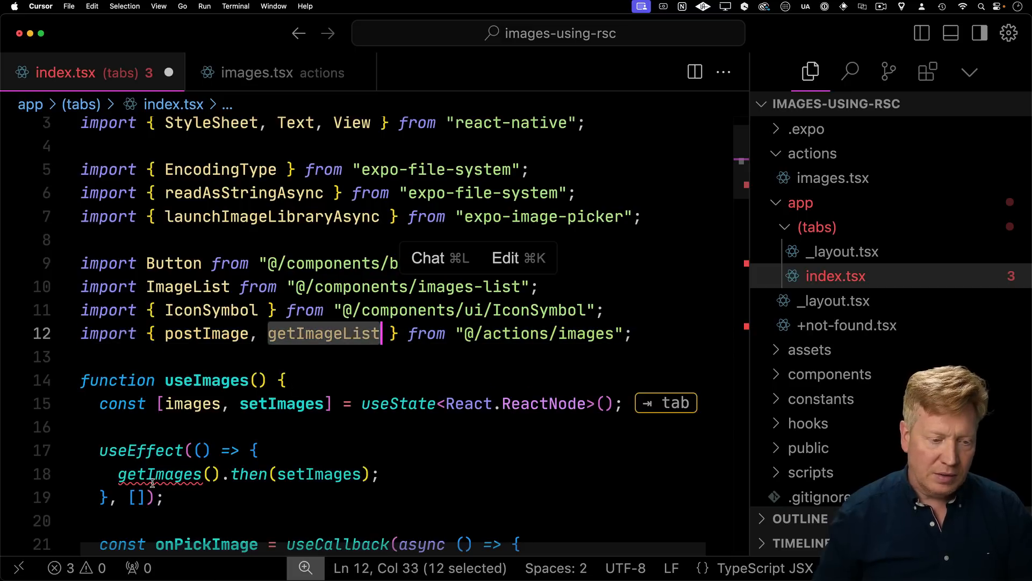
double_click(159, 473)
key("super+v")
scroll(311, 454, "down", 2)
left_click(306, 468)
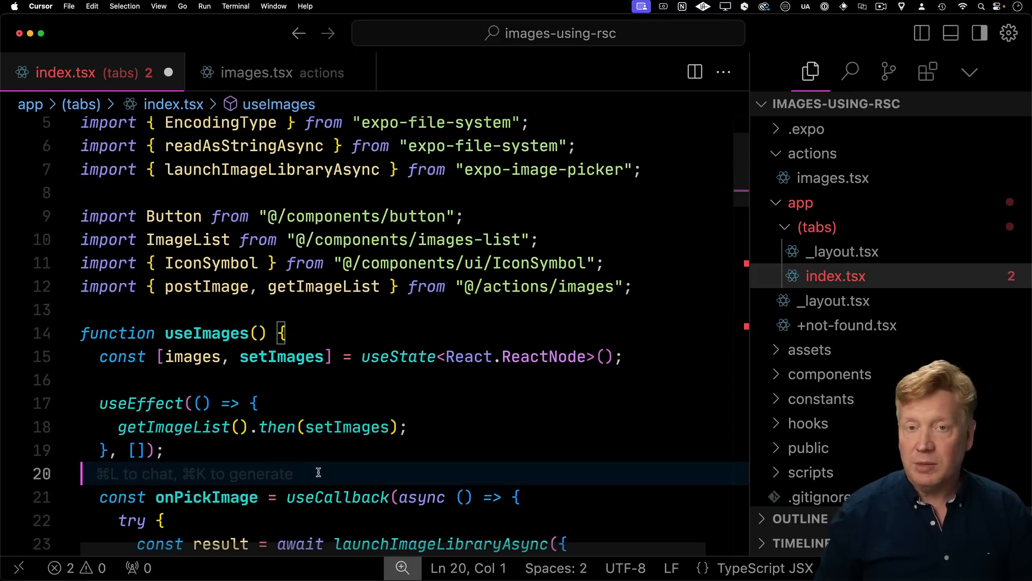
scroll(343, 470, "down", 10)
scroll(343, 470, "down", 5)
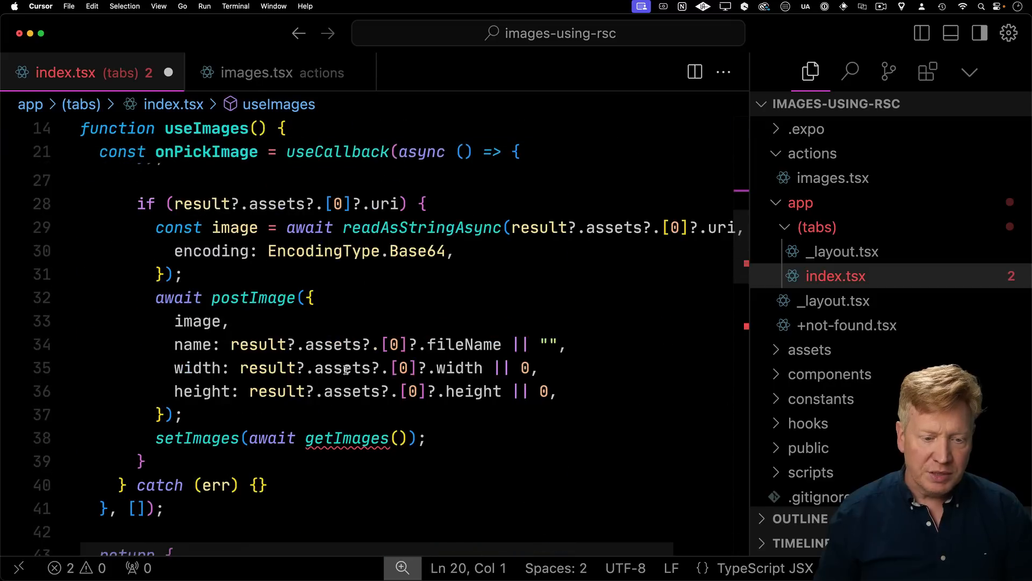
left_click(346, 452)
double_click(347, 430)
key("super+v")
scroll(347, 430, "down", 9)
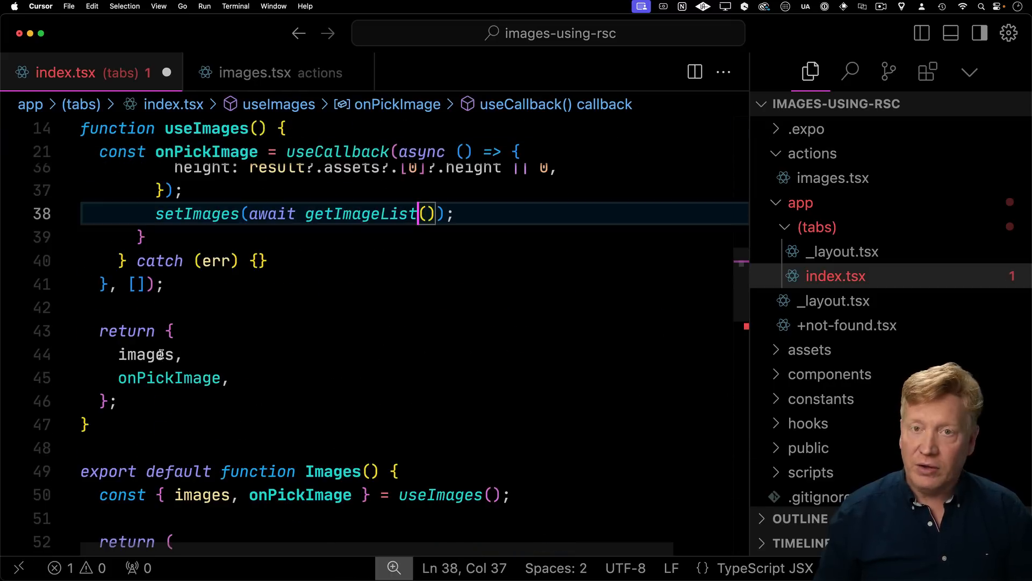
scroll(279, 405, "down", 10)
scroll(279, 395, "down", 2)
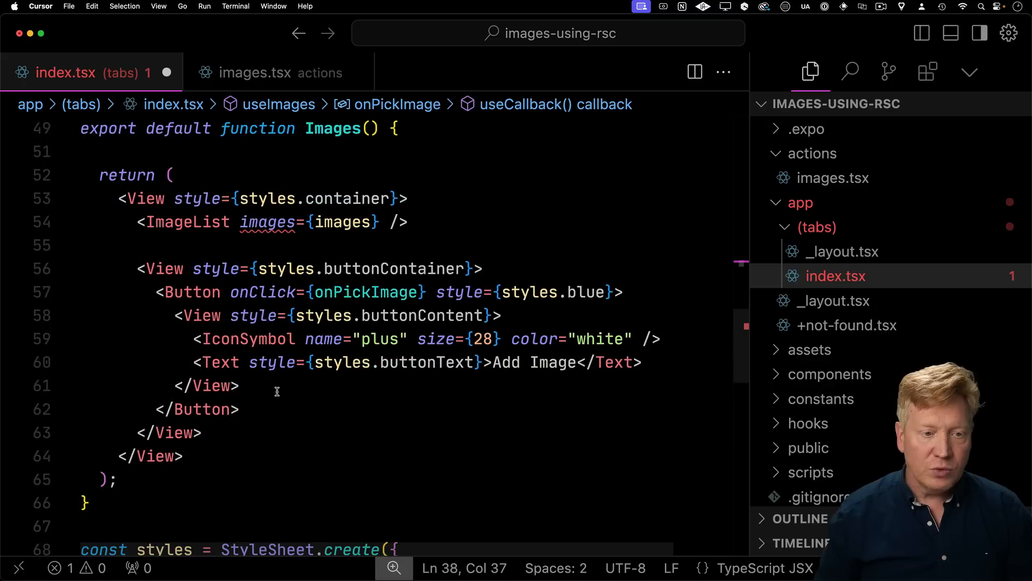
scroll(242, 323, "up", 1)
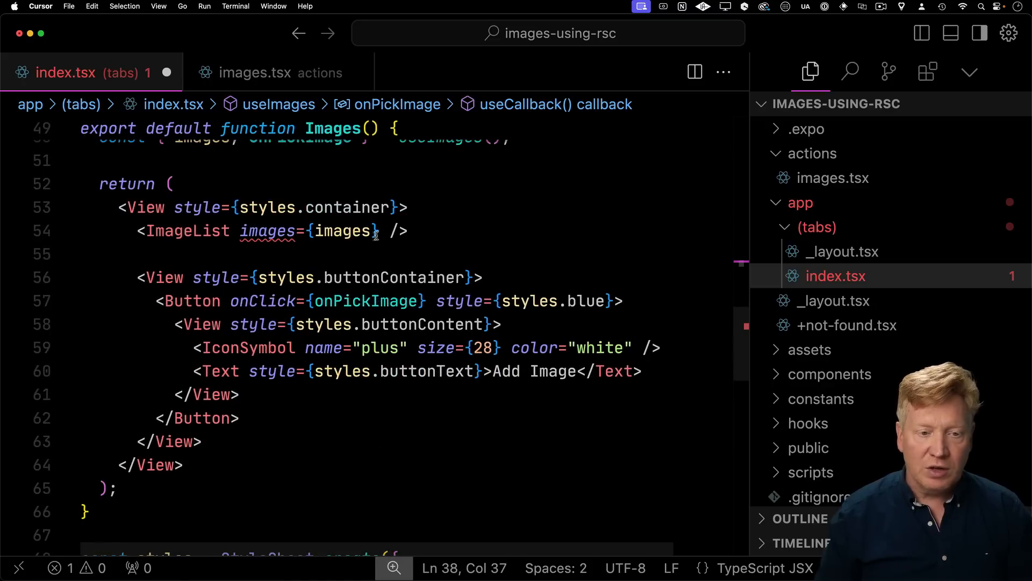
- Replace the <ImageList images={images} /> element with the rendered {images}
left_click_drag(308, 230, 239, 231)
left_click_drag(408, 230, 148, 231)
key("BackSpace")
left_click(231, 246)
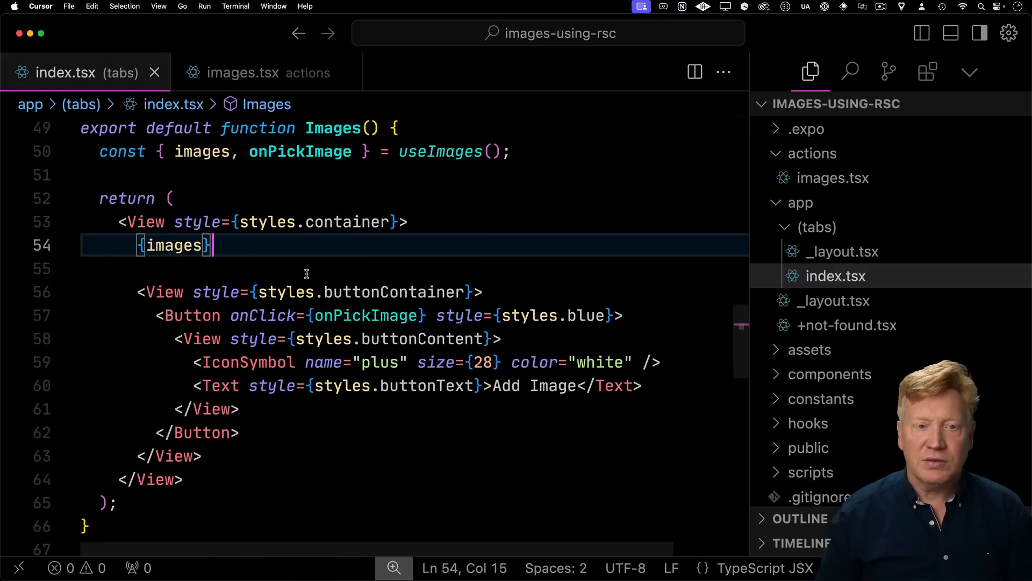
key("Down")
- Check the simulator, then maximize Cursor's terminal to read the Metro StyleSheet.create server error
key("super+Tab")
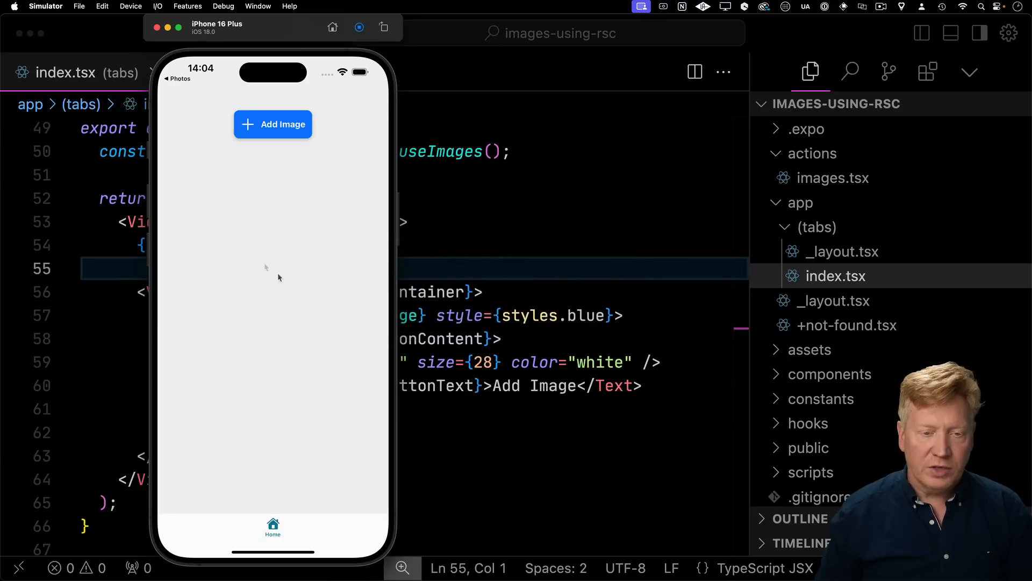
left_click(439, 251)
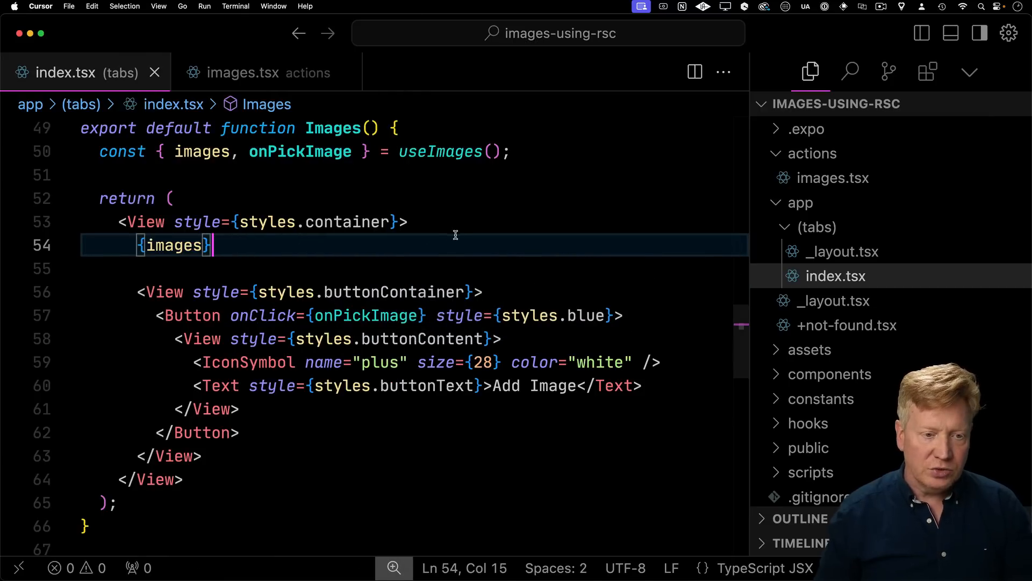
key("ctrl+grave")
left_click(695, 270)
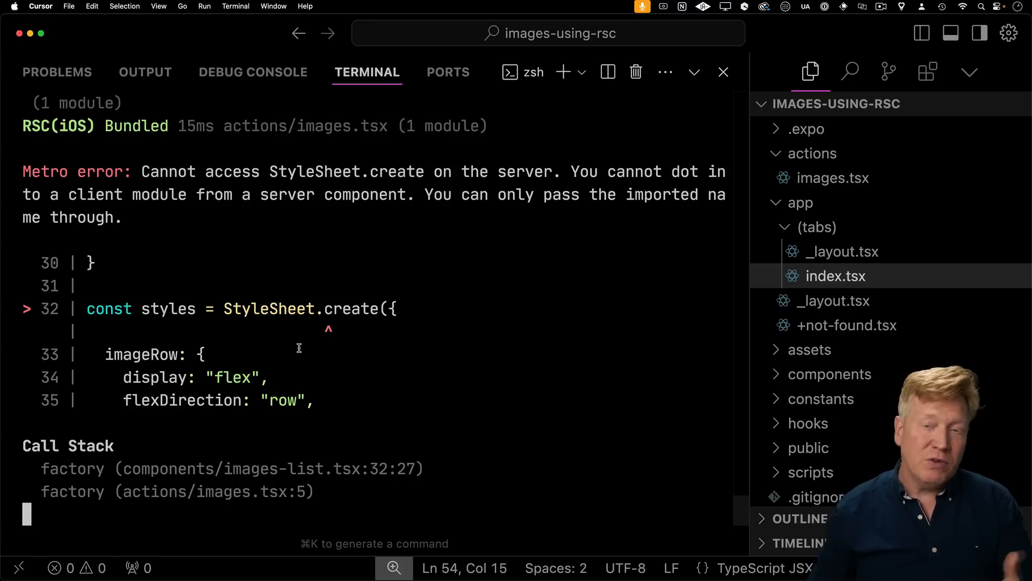
- Add a "use client" directive at the top of images-list.tsx and verify both photos show in the simulator
left_click(696, 72)
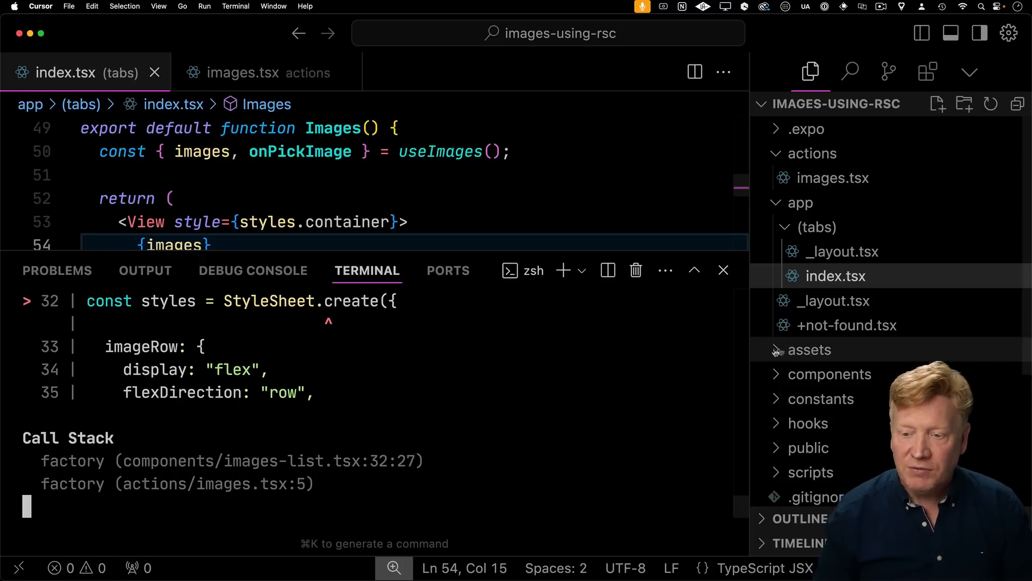
key("super+p")
type("imag")
key("Down")
key("Down")
key("Return")
key("super+shift+p")
type("restar")
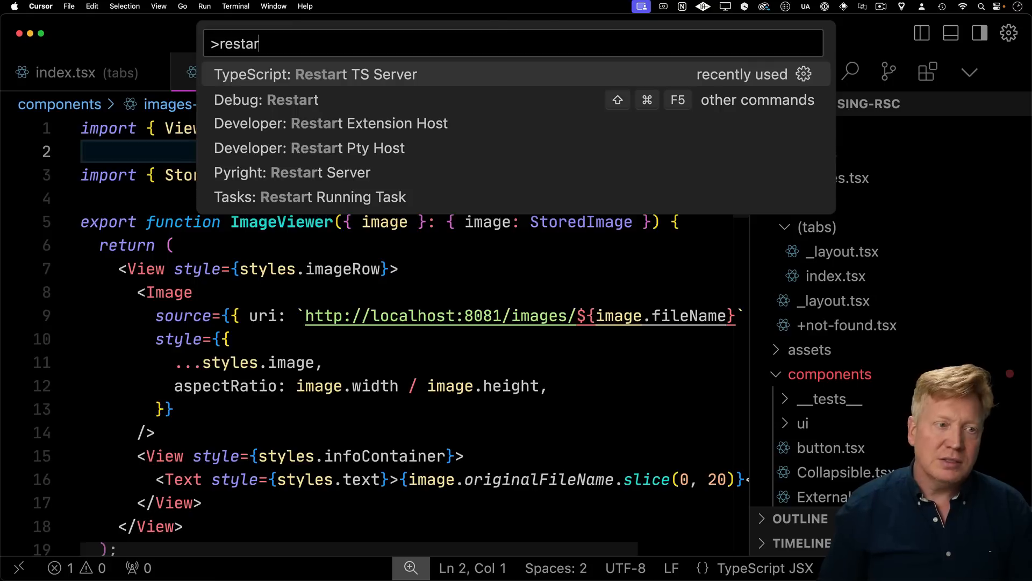
key("Return")
key("super+shift+Return")
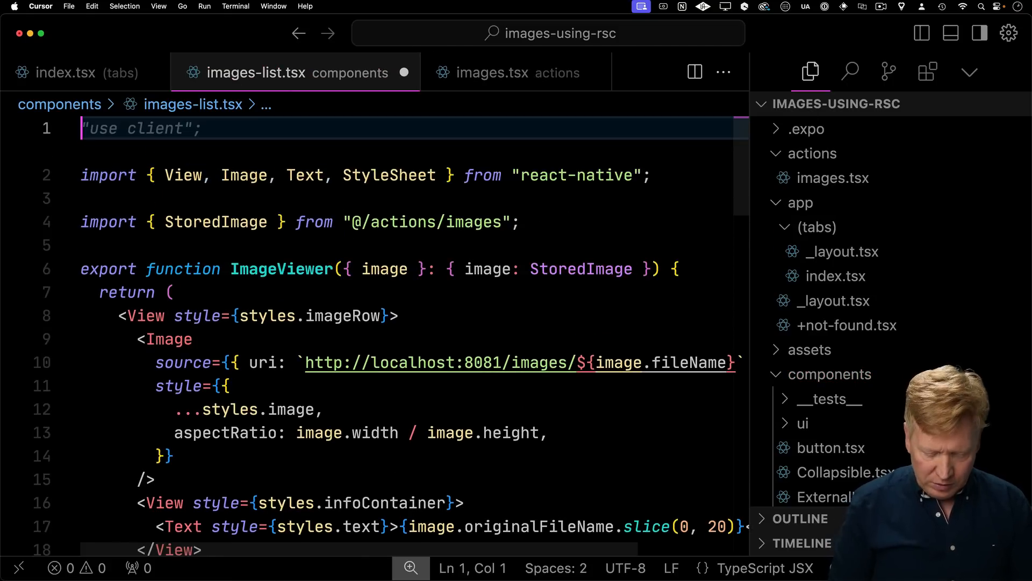
type("\"use client\";")
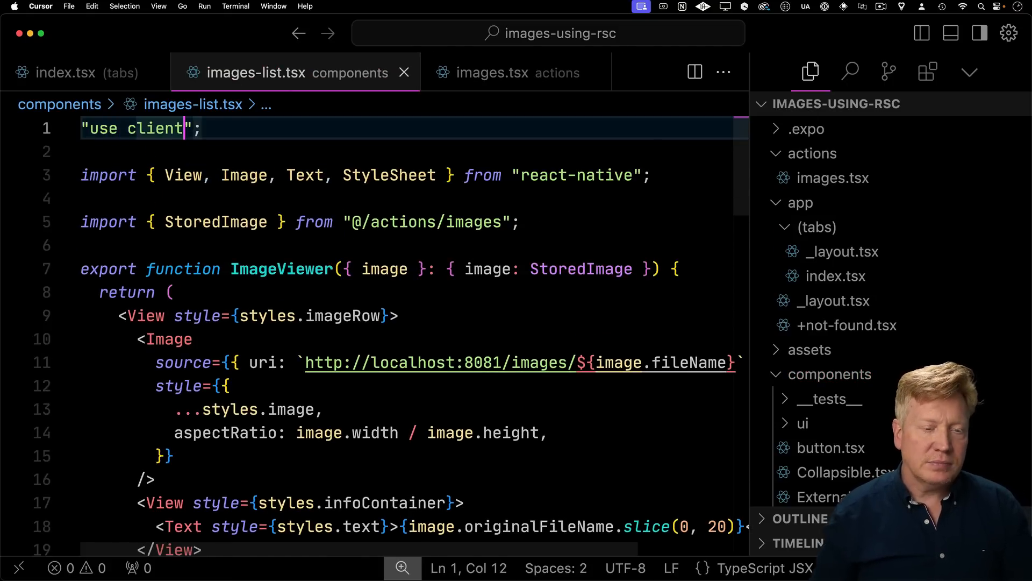
key("super+Tab")
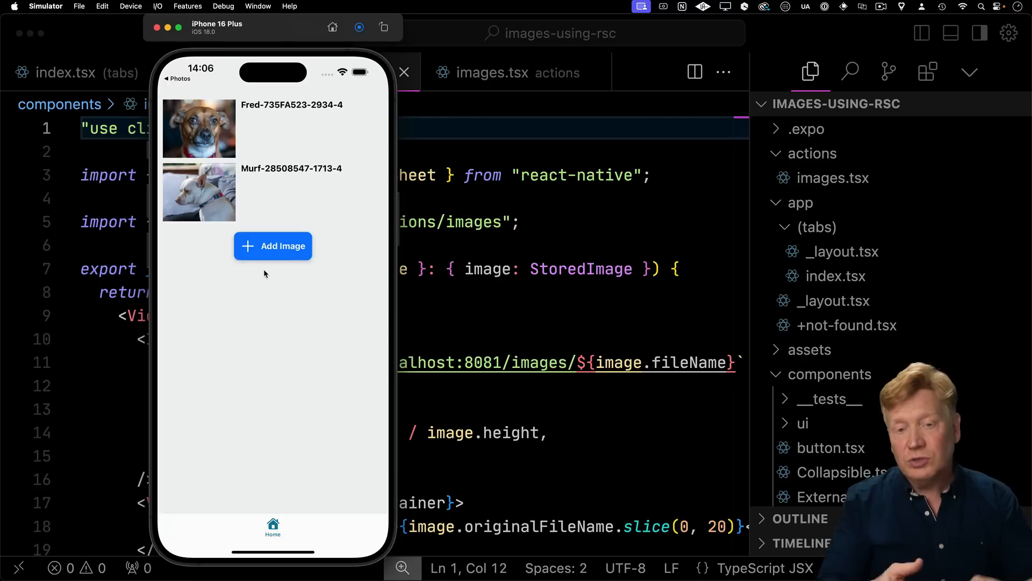
- Wrap the returned ImagesList in a View and import View from react-native
left_click(577, 245)
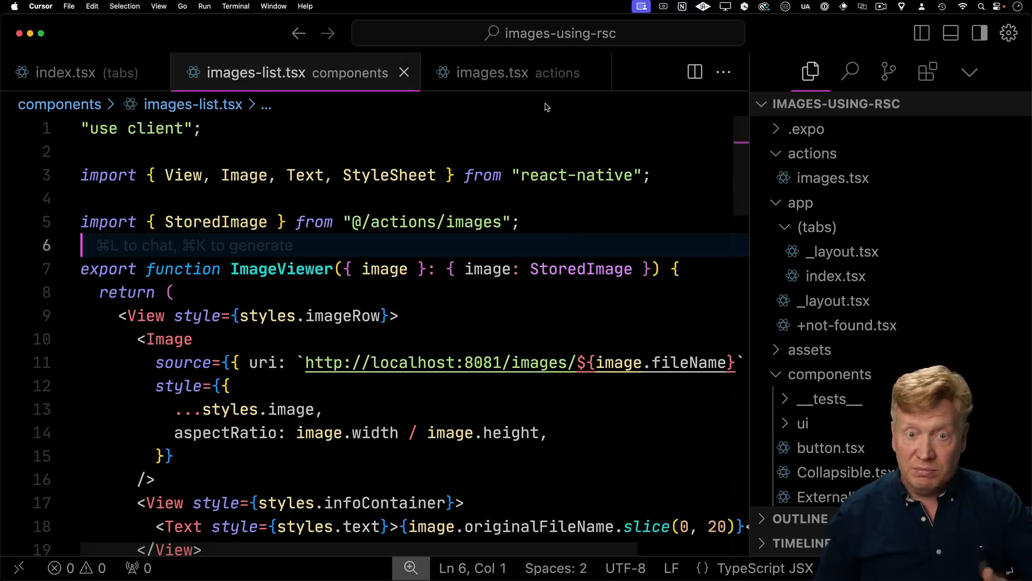
left_click(492, 72)
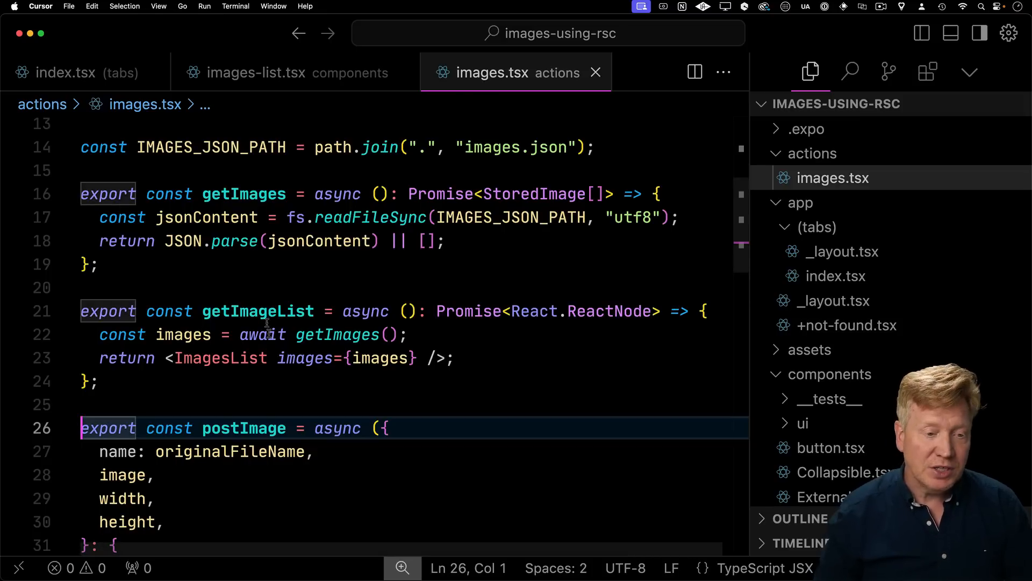
left_click(168, 358)
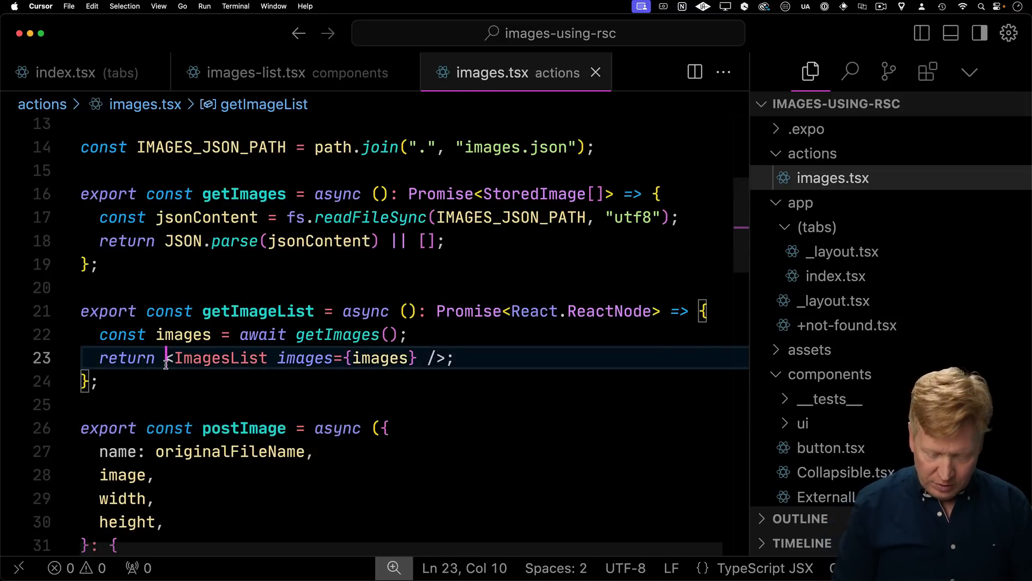
type("<View></View>")
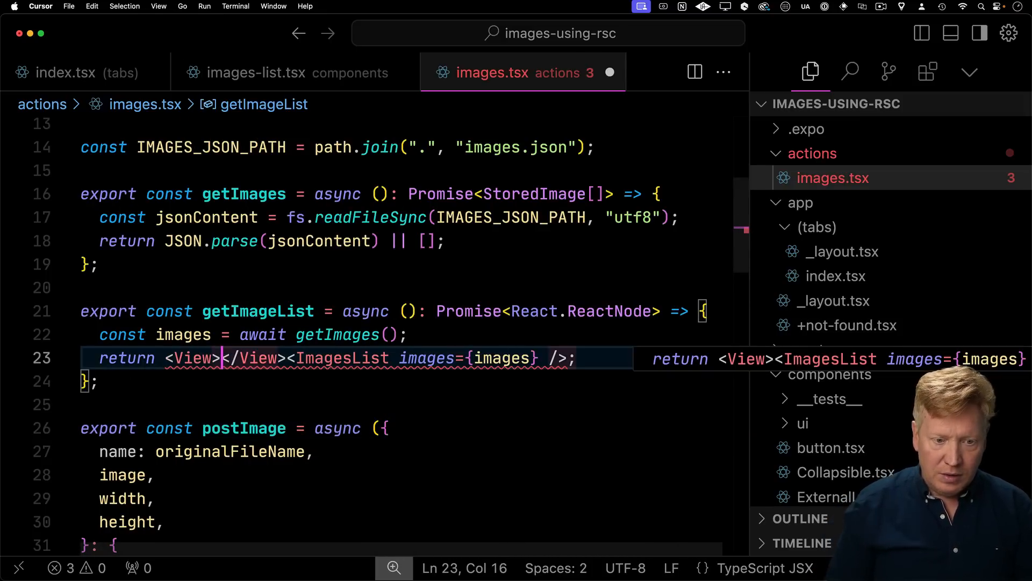
left_click_drag(223, 358, 280, 359)
key("BackSpace")
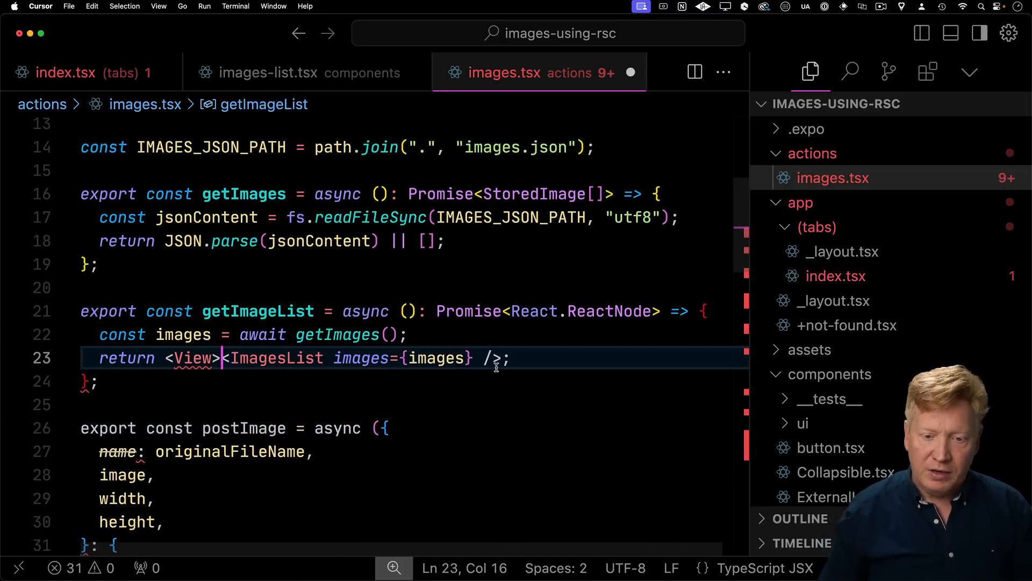
type("</View>")
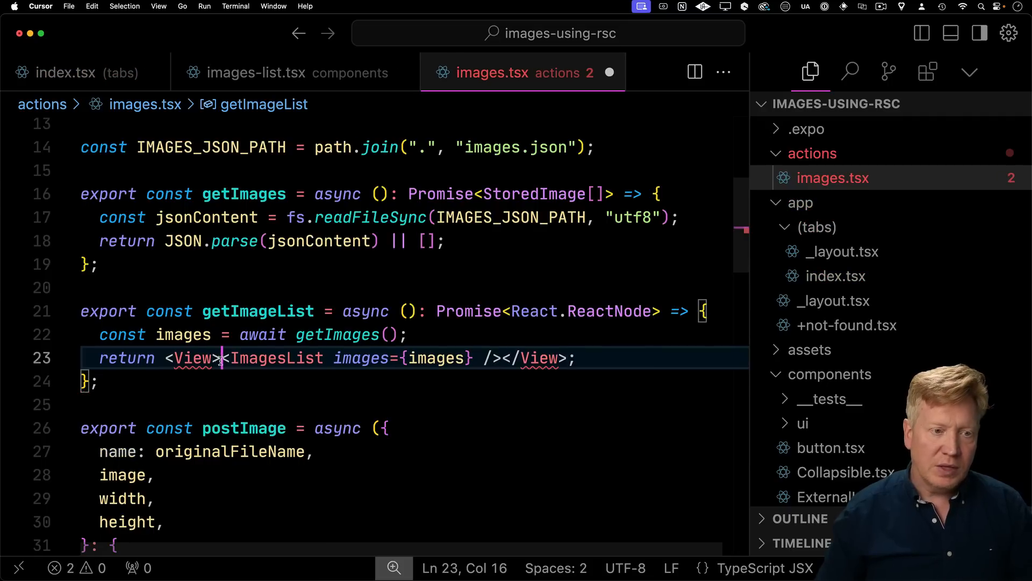
scroll(267, 260, "up", 5)
left_click(382, 198)
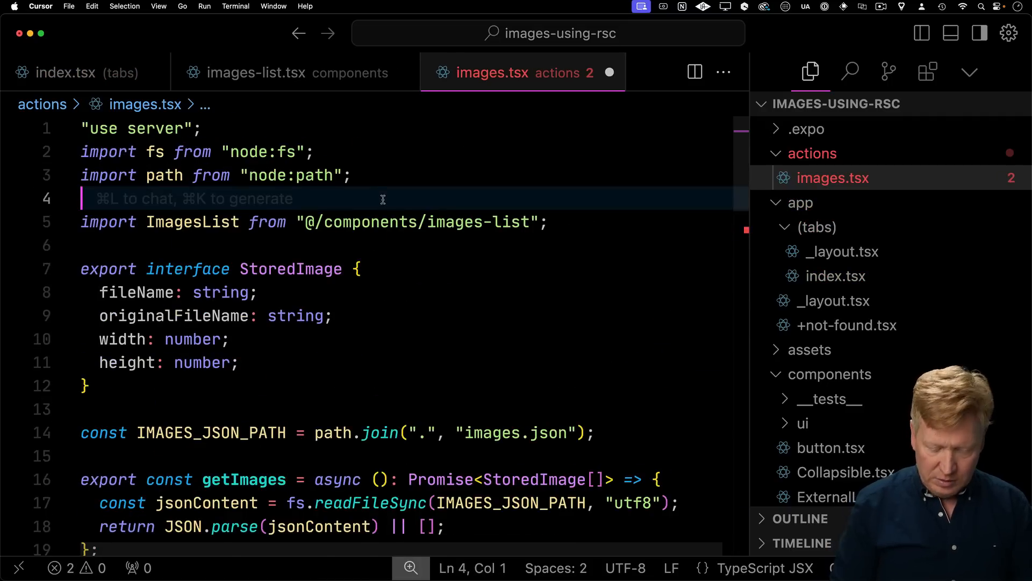
key("Return")
type("import { View")
key("Tab")
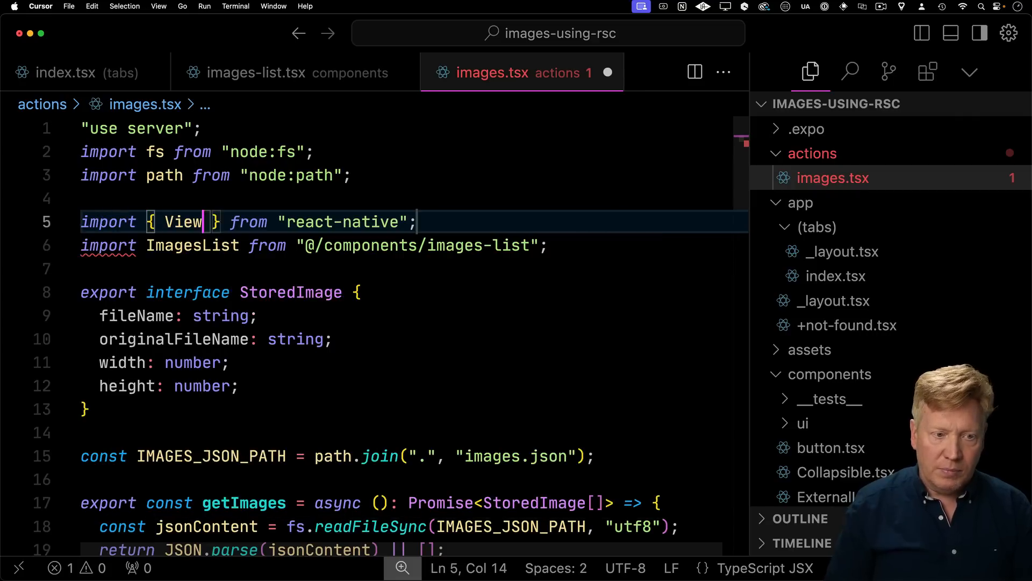
type(", Te")
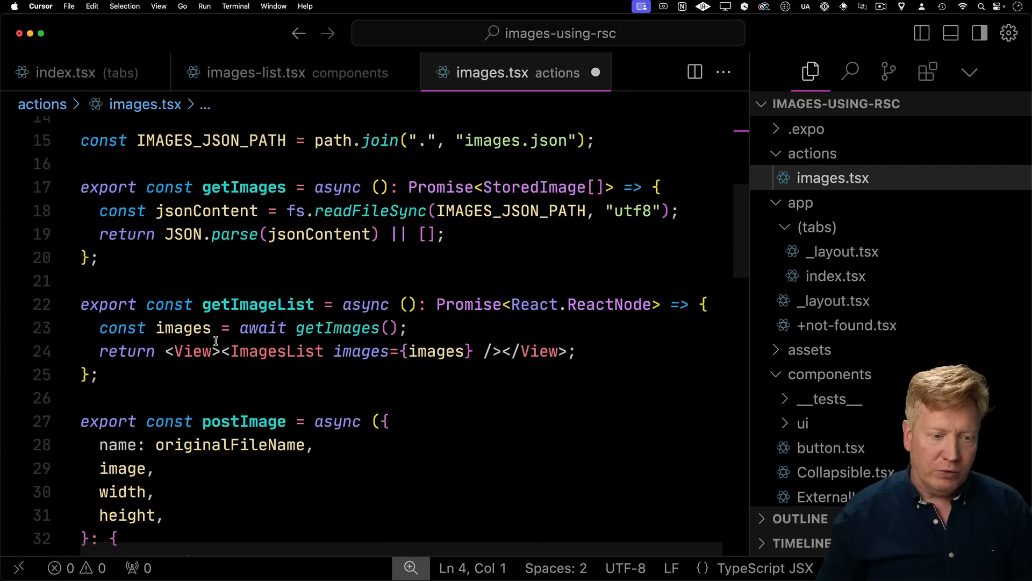
- Add a <Text>Images</Text> heading inside the View, save and check the simulator
left_click(219, 351)
type("<Text>")
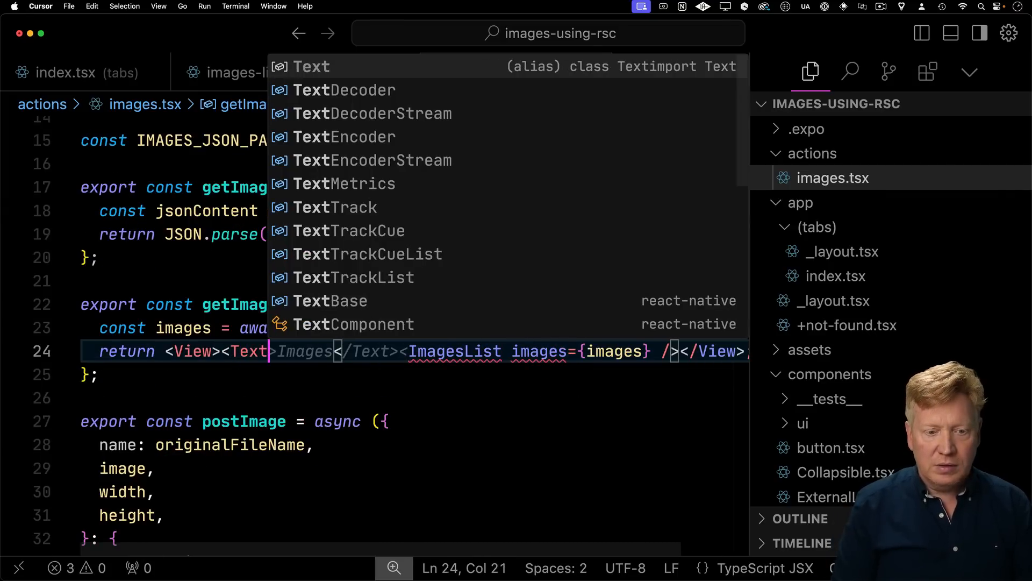
type("Images")
key("Tab")
key("Tab")
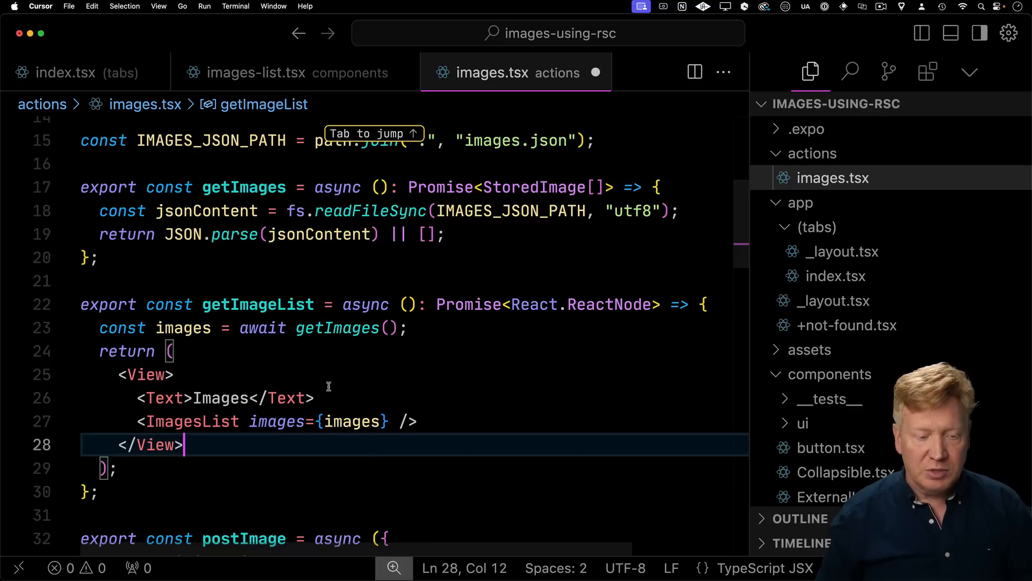
left_click(188, 397)
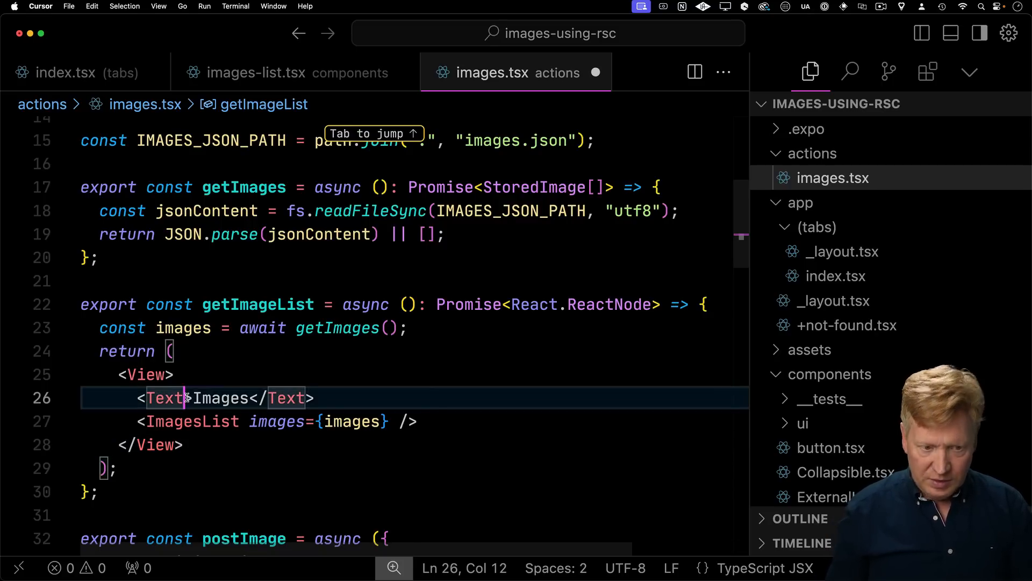
key("super+s")
key("super+Tab")
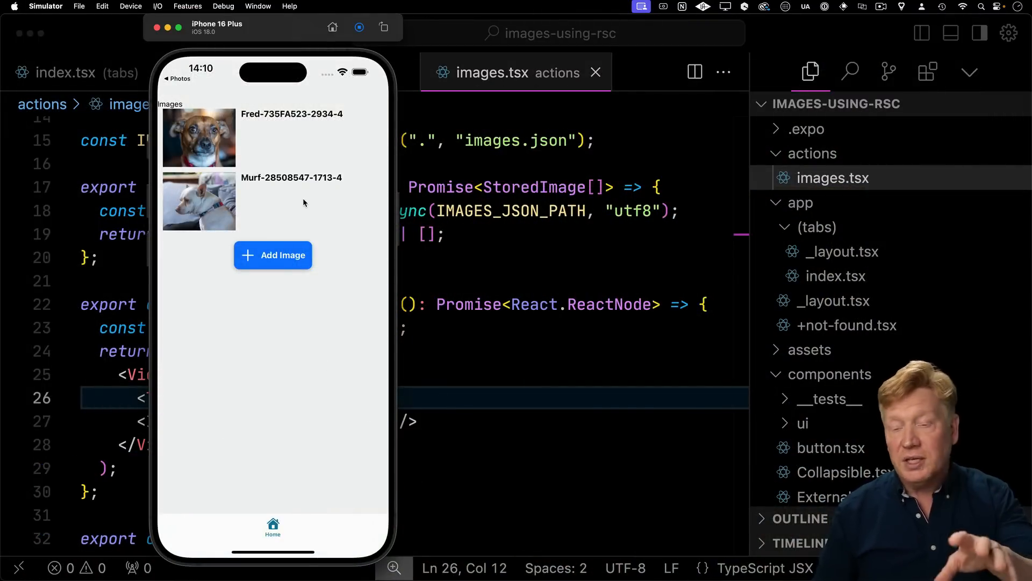
- Add an isZoomed useState declaration in ImageViewer and import useState
left_click(522, 250)
left_click(256, 73)
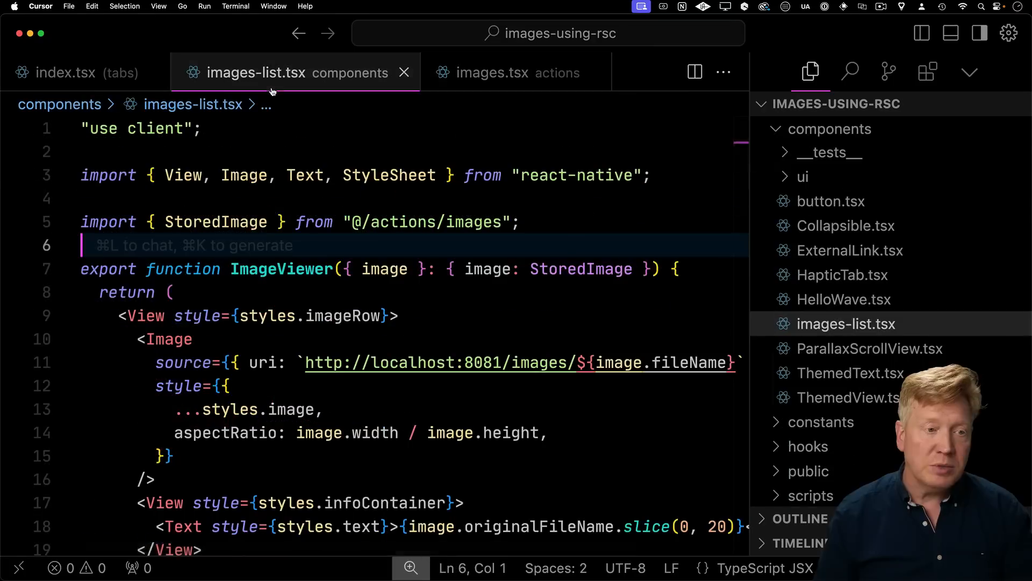
left_click(306, 297)
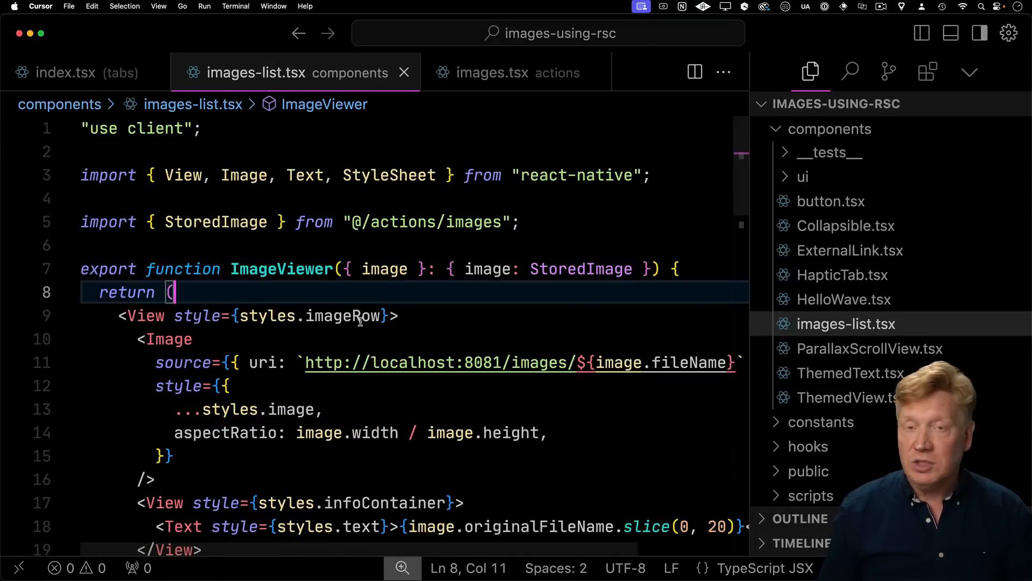
key("Down")
key("Home")
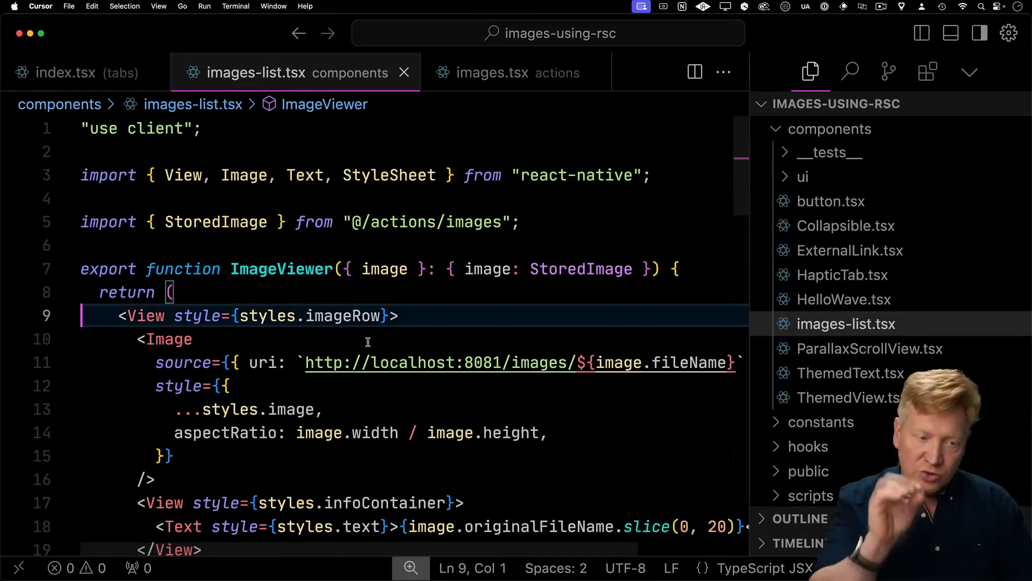
key("Up")
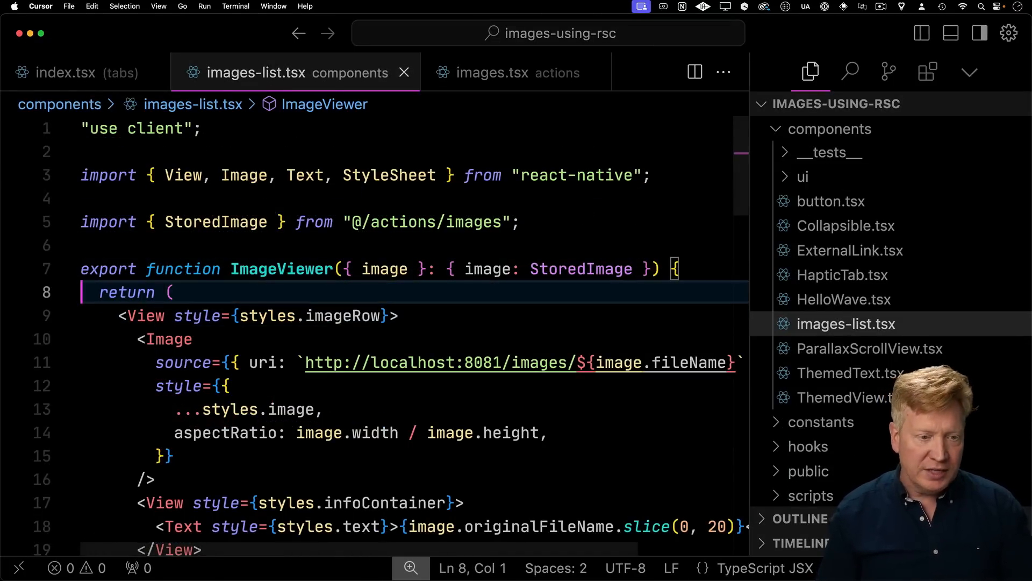
type("const [isZoomed, setIsZoomed] = useState(false);")
key("Return")
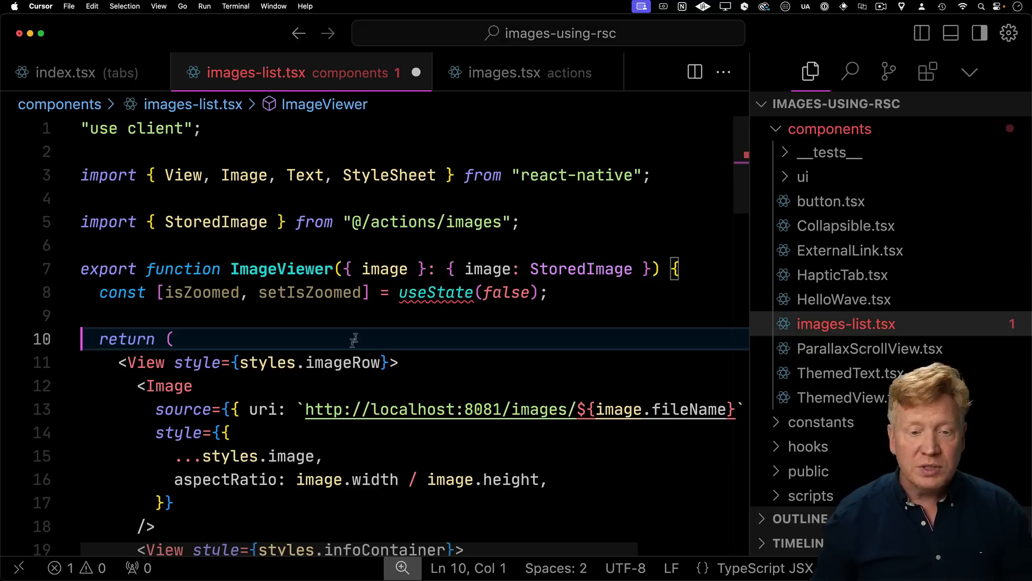
double_click(454, 295)
key("super+.")
key("Return")
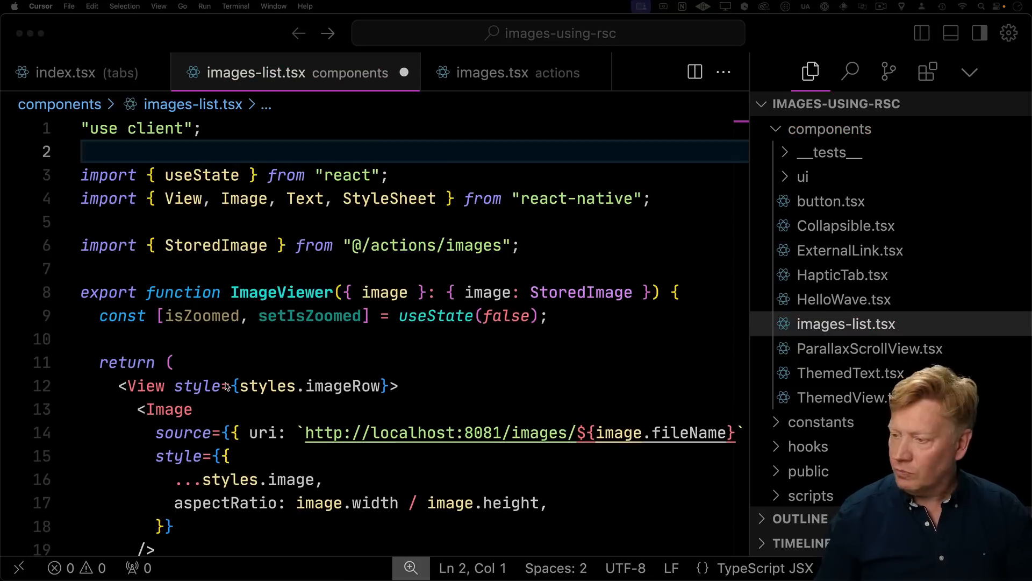
- Make the row, image and infoContainer styles conditional on isZoomed
left_click_drag(174, 387, 388, 386)
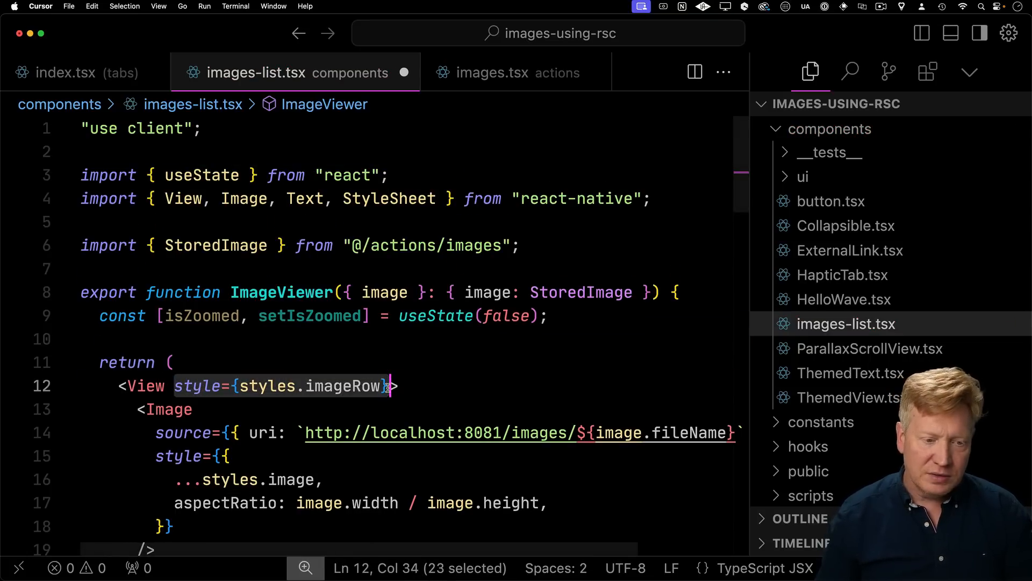
type("style={[styles.imageRow, isZoomed && styles.zoomedImageRow]}")
key("super+s")
left_click(424, 457)
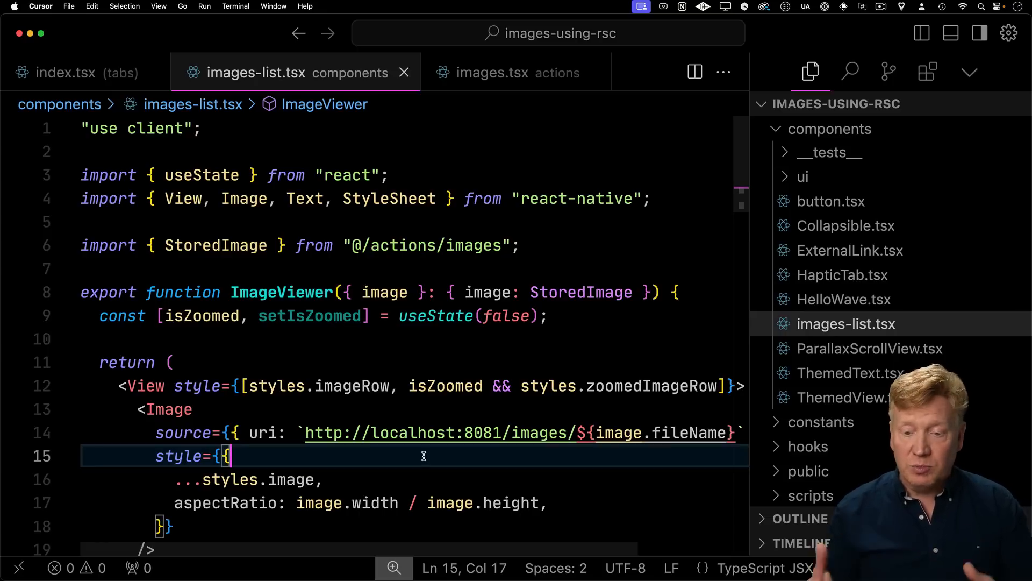
key("shift+Down")
key("shift+Down")
key("shift+Down")
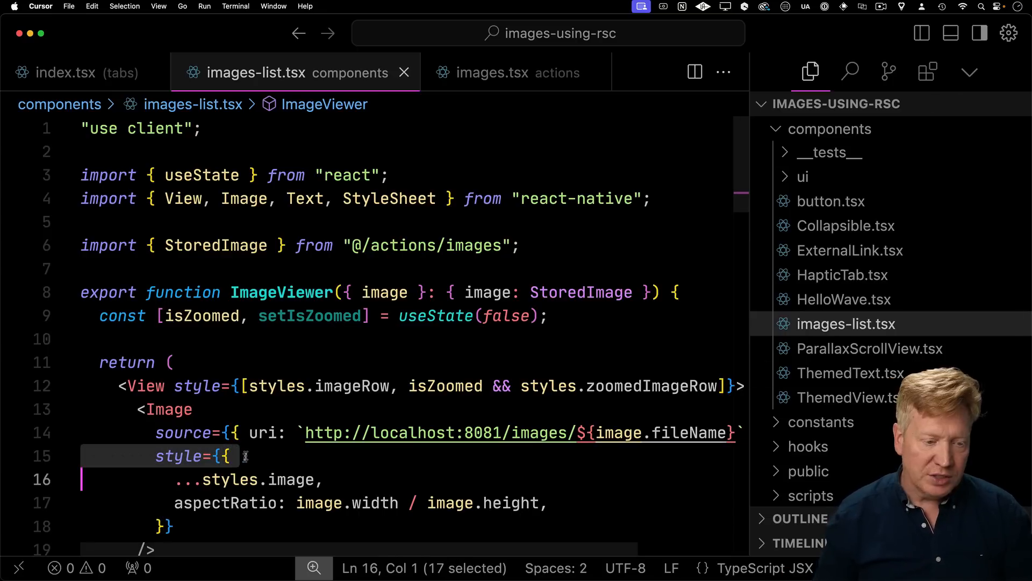
type("style={{           ...(isZoomed ? styles.zoomedImage : styles.image),           aspectRatio: image.width / image.height,         }}")
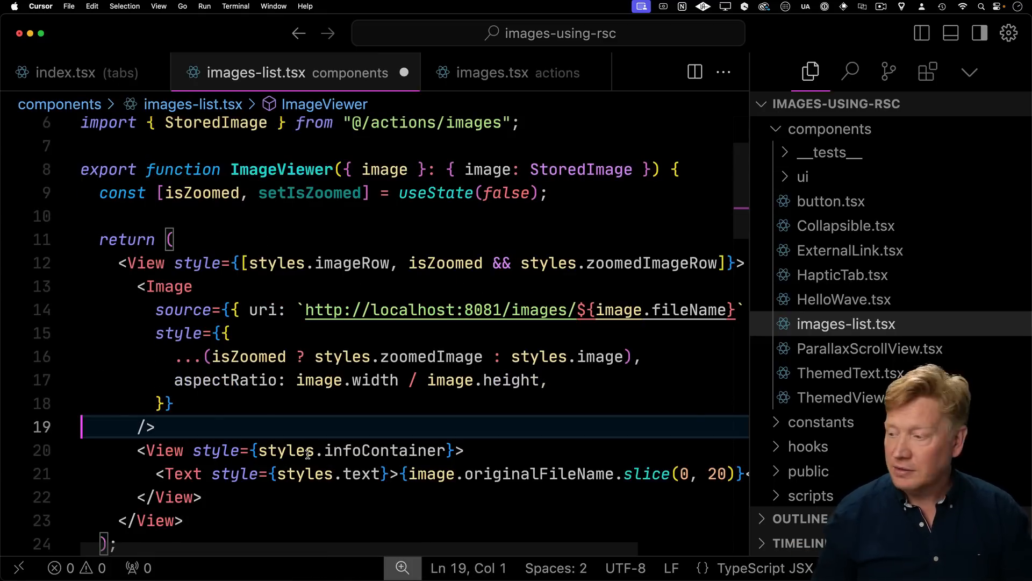
key("super+Tab")
left_click_drag(194, 451, 446, 452)
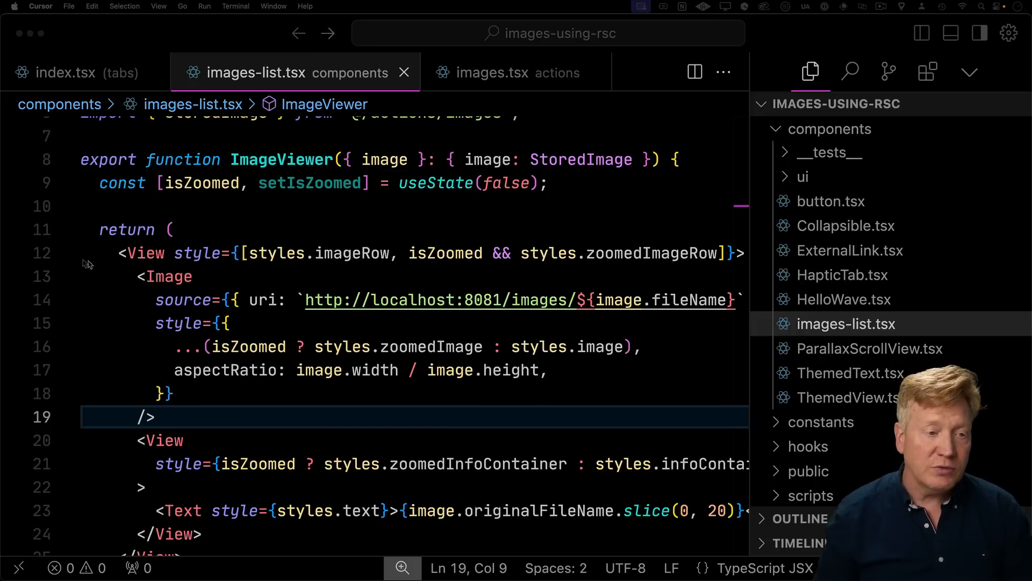
- Change the outer View to a TouchableOpacity whose onPress toggles isZoomed, and save
double_click(141, 253)
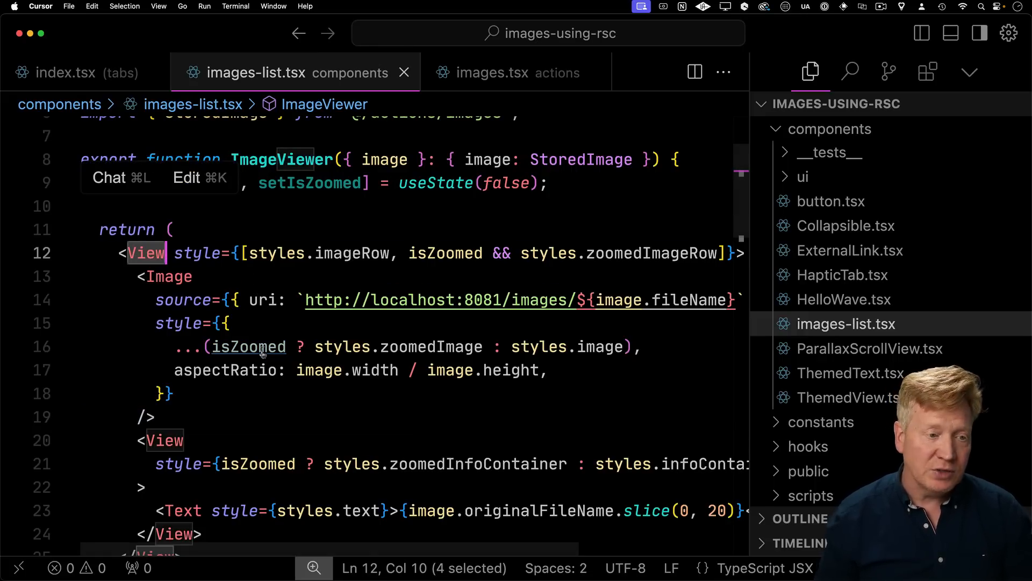
type("TouchableOpacity")
scroll(240, 401, "down", 4)
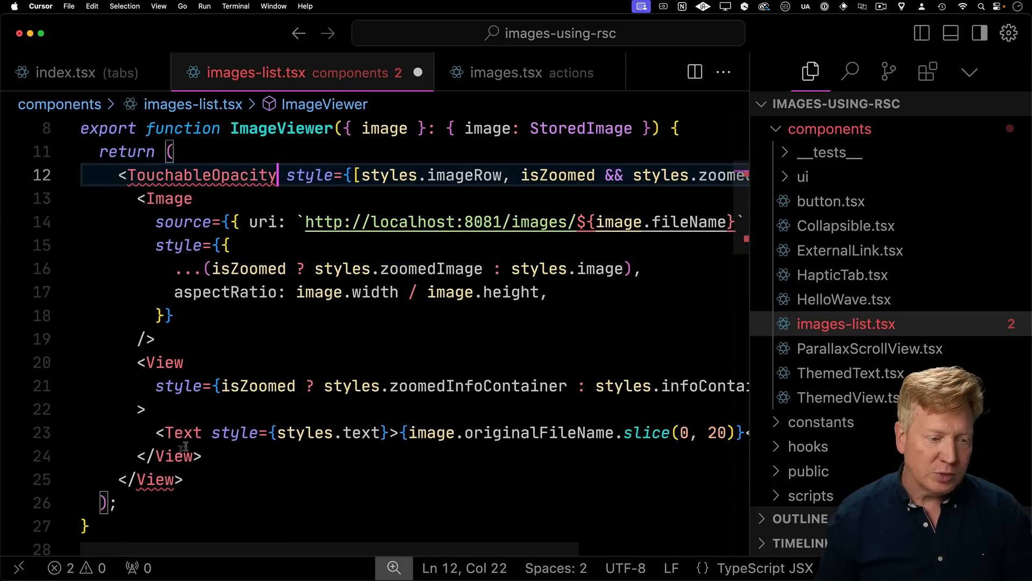
left_click(173, 489)
key("Tab")
key("super+s")
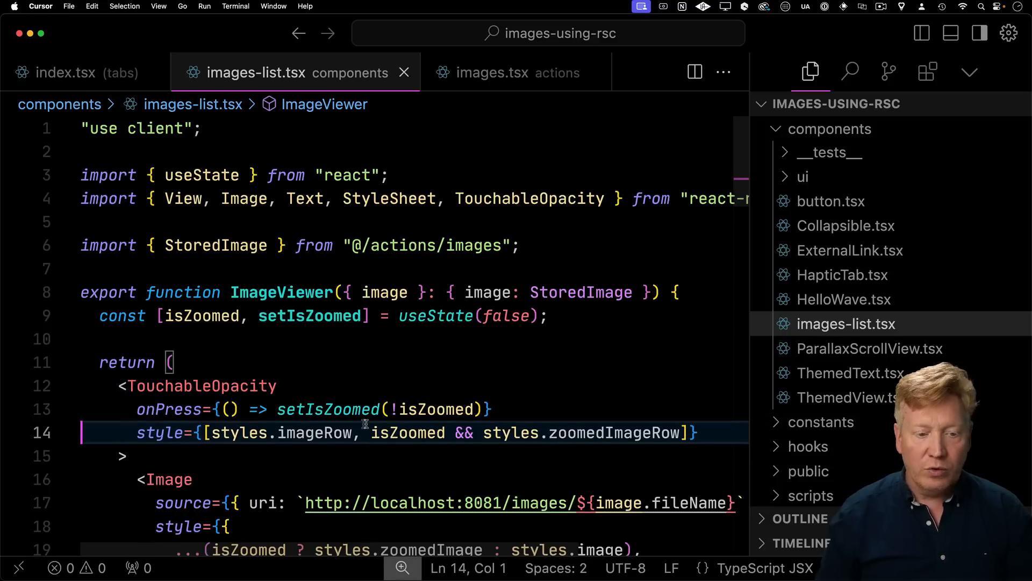
left_click(395, 367)
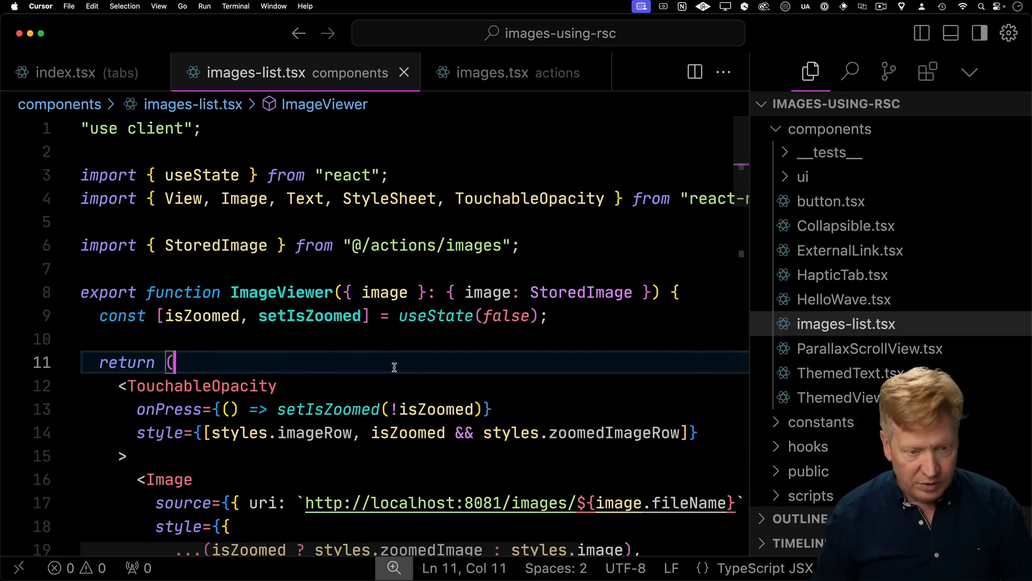
key("super+Tab")
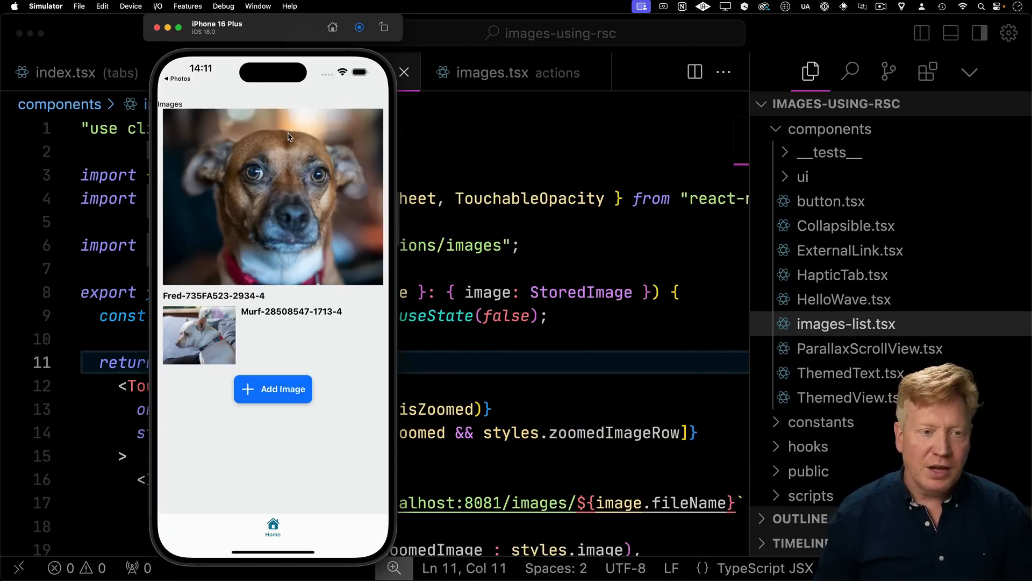
left_click(289, 137)
left_click(289, 137)
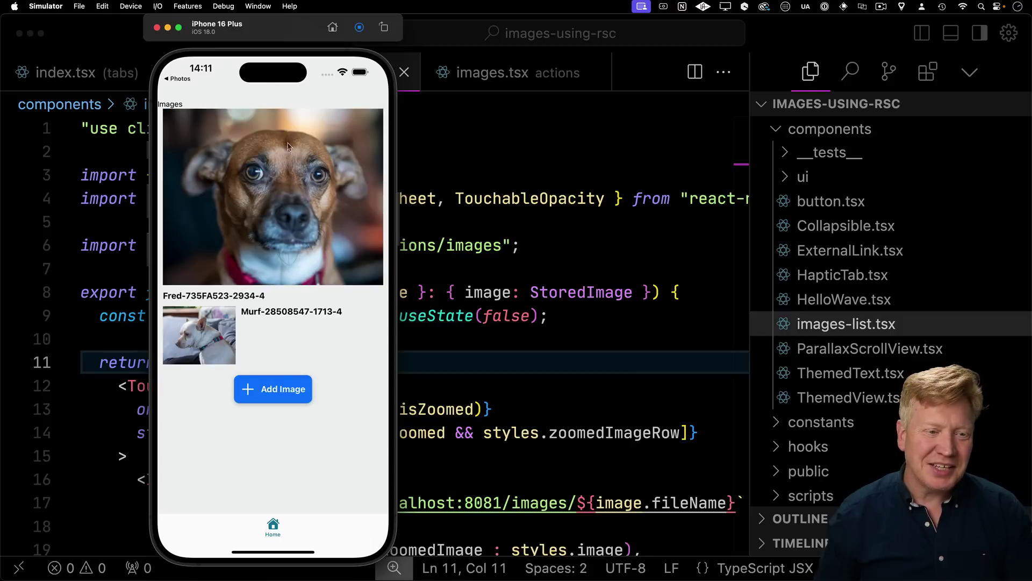
left_click(236, 323)
left_click(260, 227)
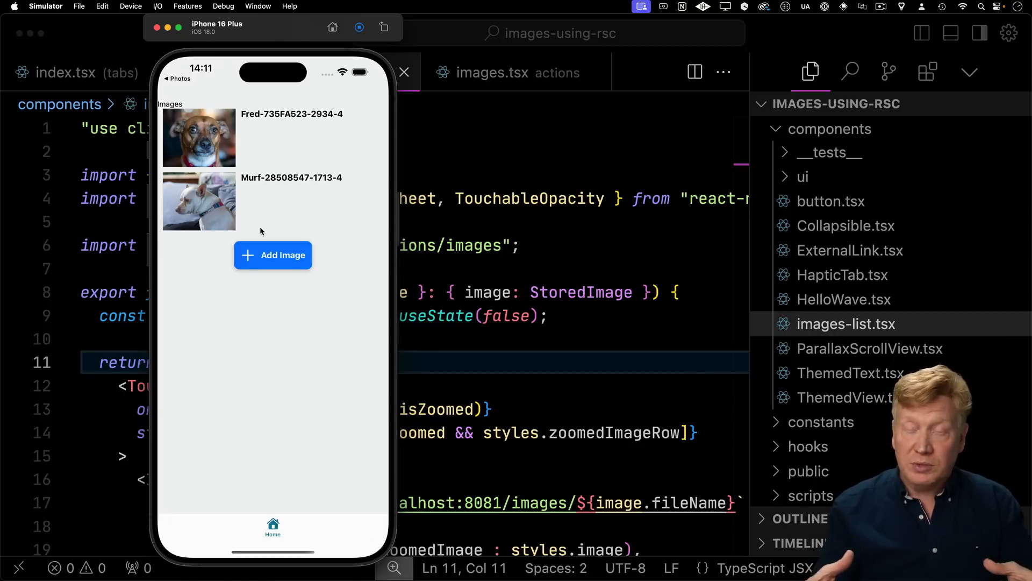
left_click(453, 294)
left_click(613, 350)
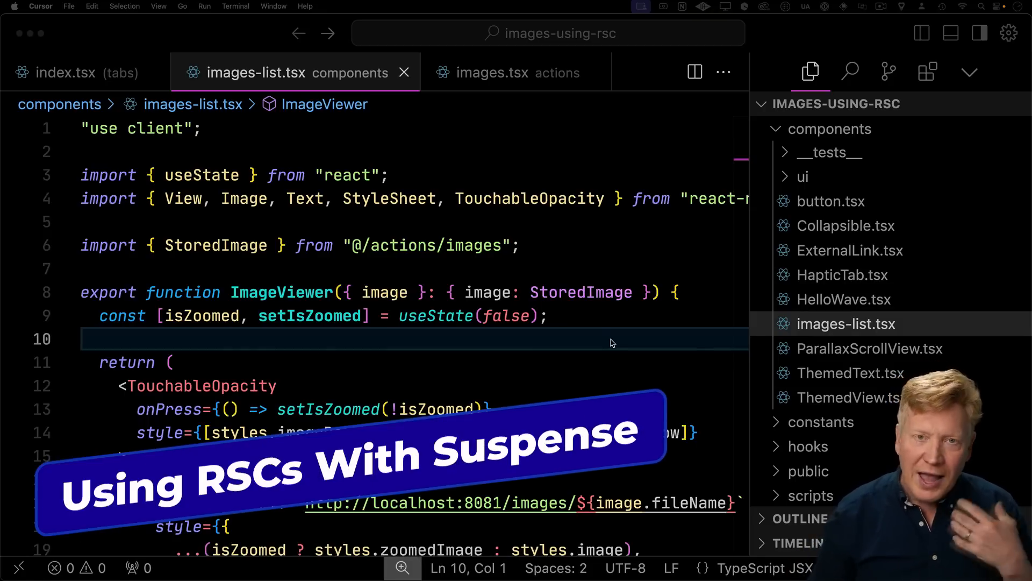
scroll(788, 216, "up", 5)
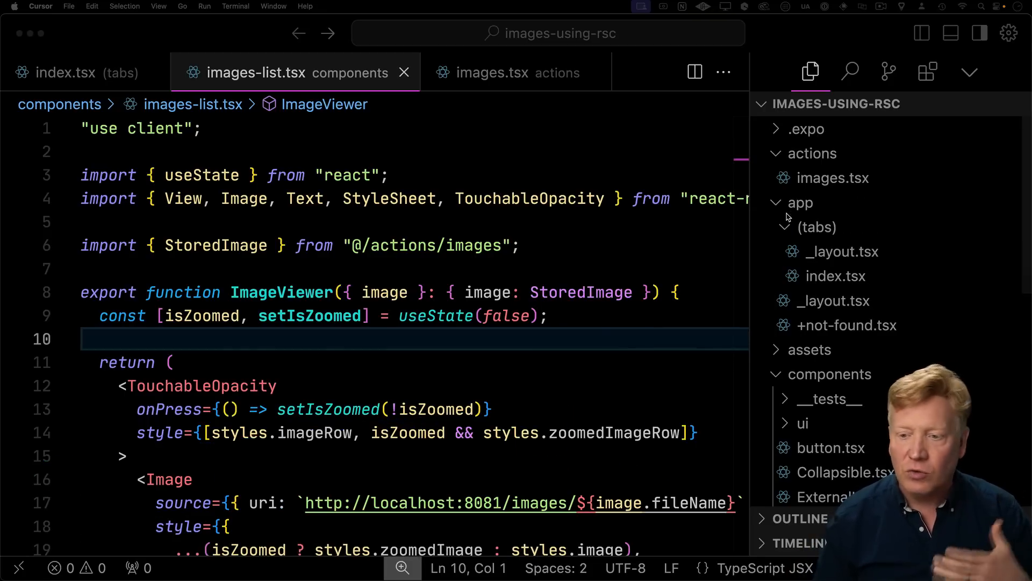
- Copy all of index.tsx and paste it into a new components/images.tsx file
left_click(836, 276)
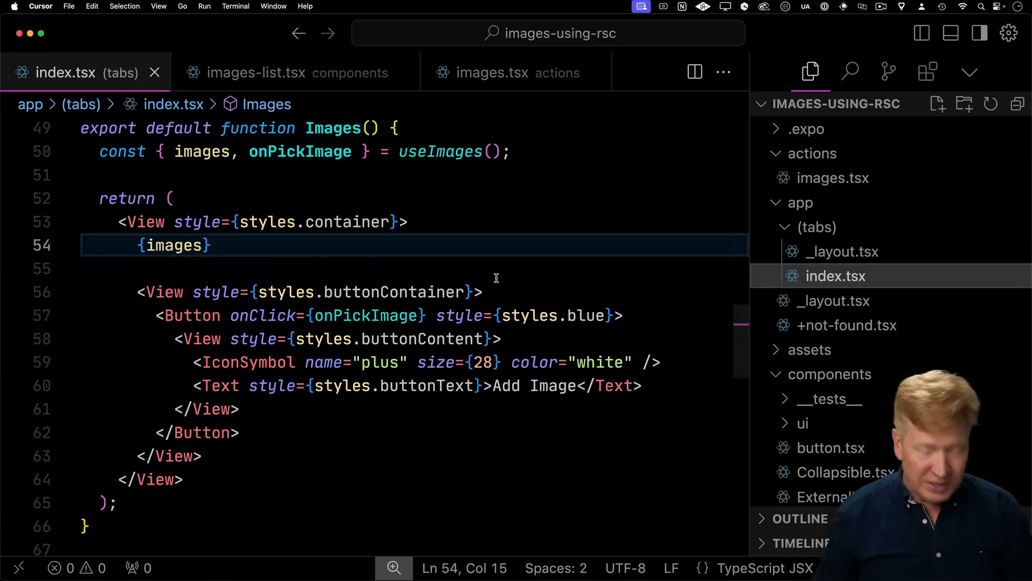
scroll(467, 280, "up", 10)
left_click(485, 222)
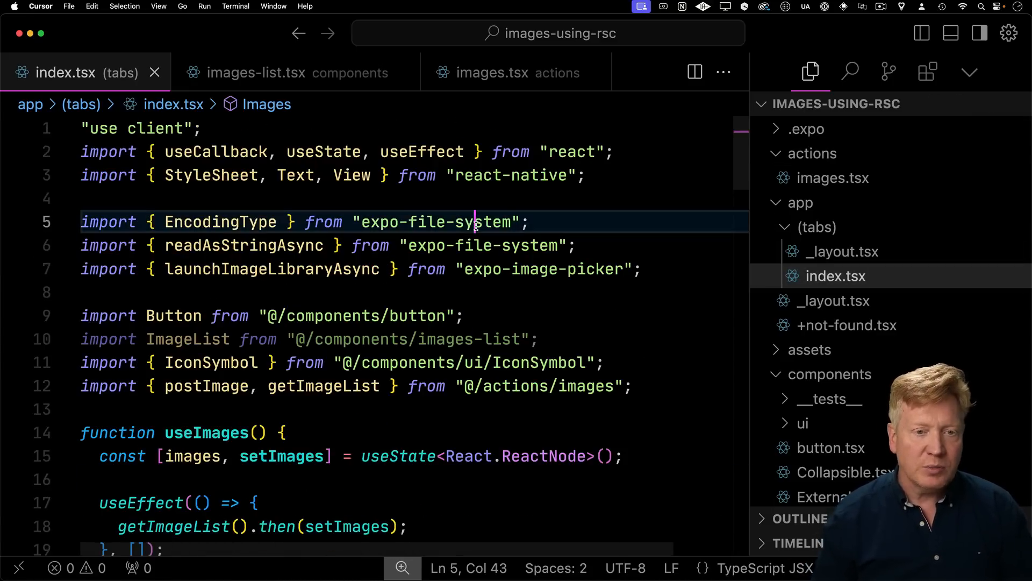
key("super+a")
left_click(528, 199)
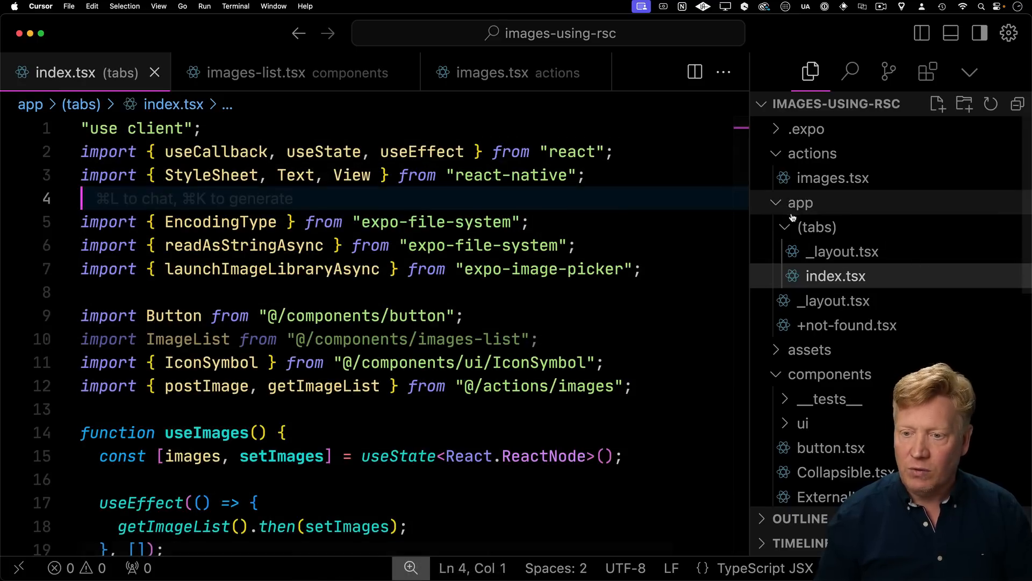
left_click(779, 204)
right_click(830, 252)
left_click(843, 258)
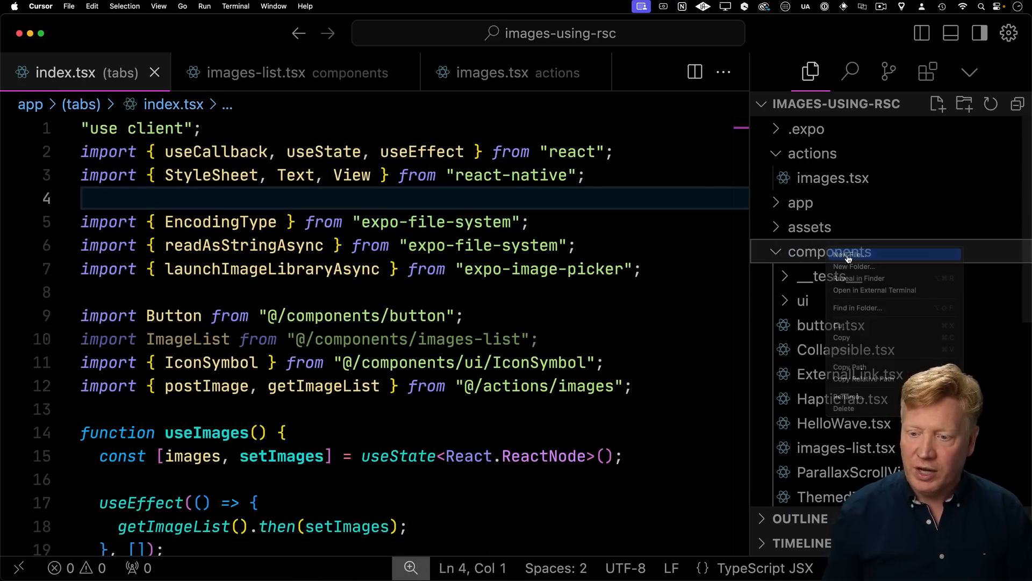
type("images.t")
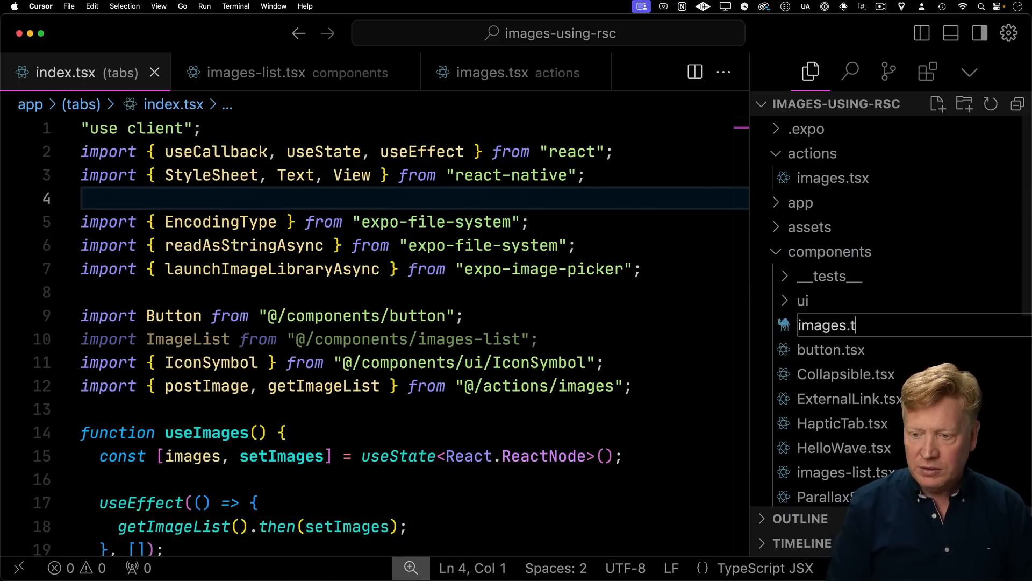
type("sx")
key("Return")
key("super+v")
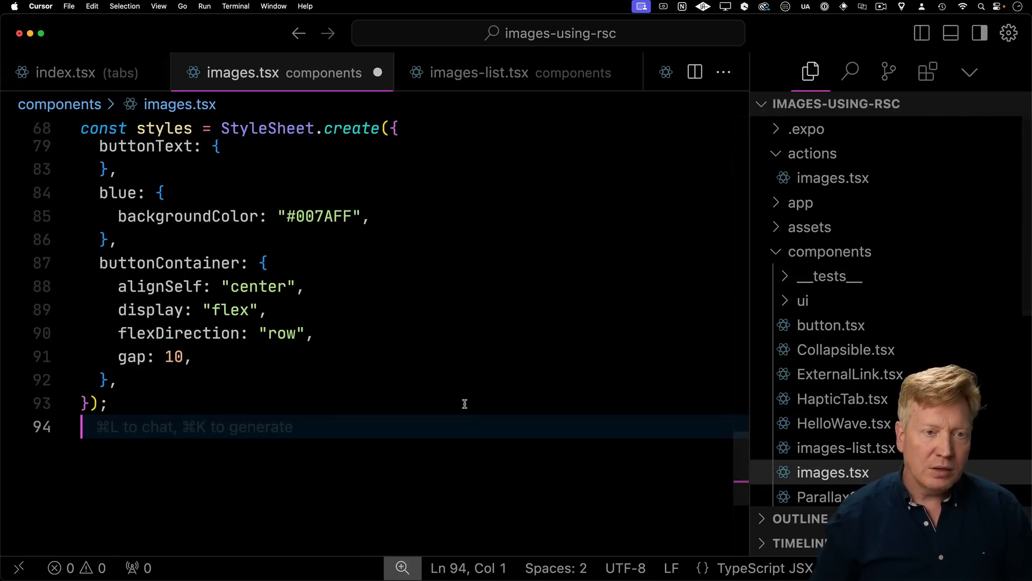
- Save images.tsx, replace index.tsx with a minimal Index component rendering Images, and save
key("super+s")
scroll(464, 403, "up", 10)
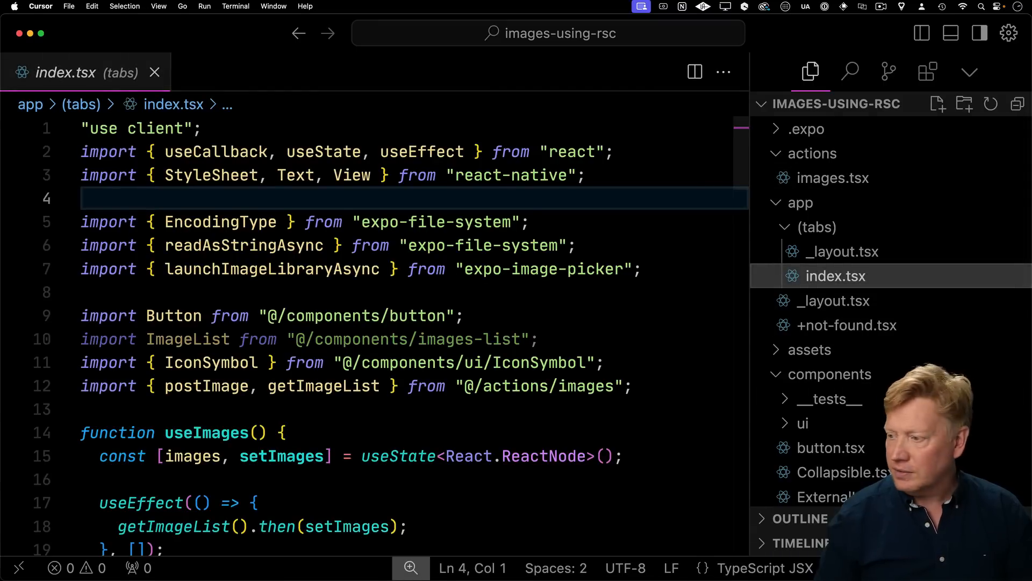
key("super+a")
type("import Images from \"@/components/images\";  export default function Index() {   return <Images />; }")
key("Return")
key("super+s")
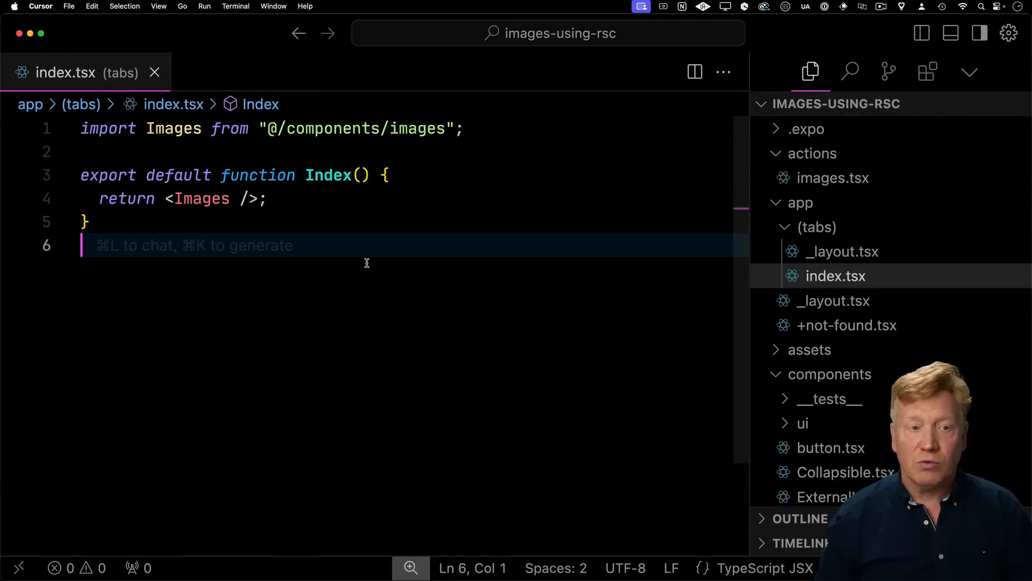
key("super+Tab")
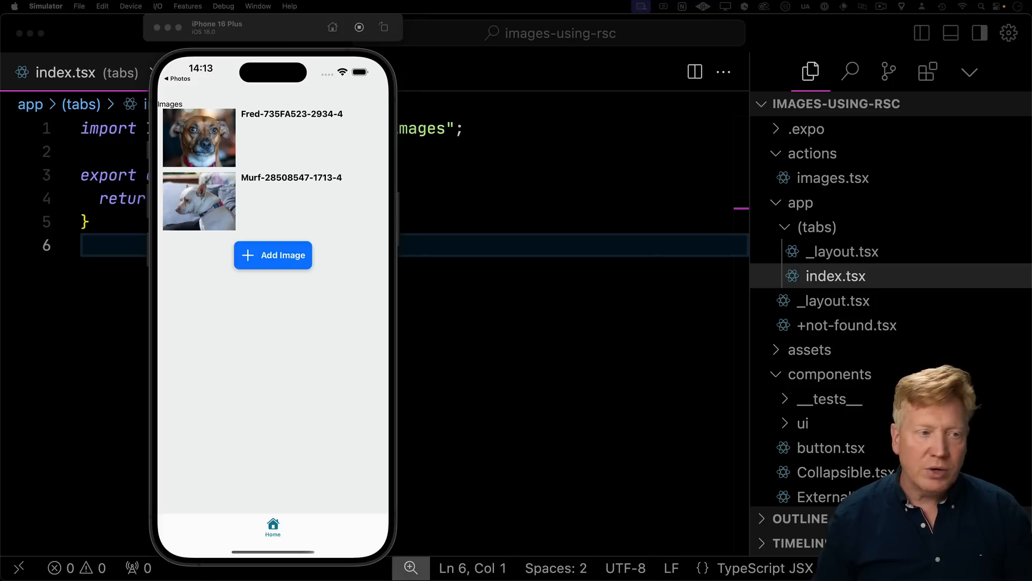
key("super+Tab")
- Import getImageList and change the return to <Images>{getImageList()}</Images>
left_click(403, 175)
key("Up")
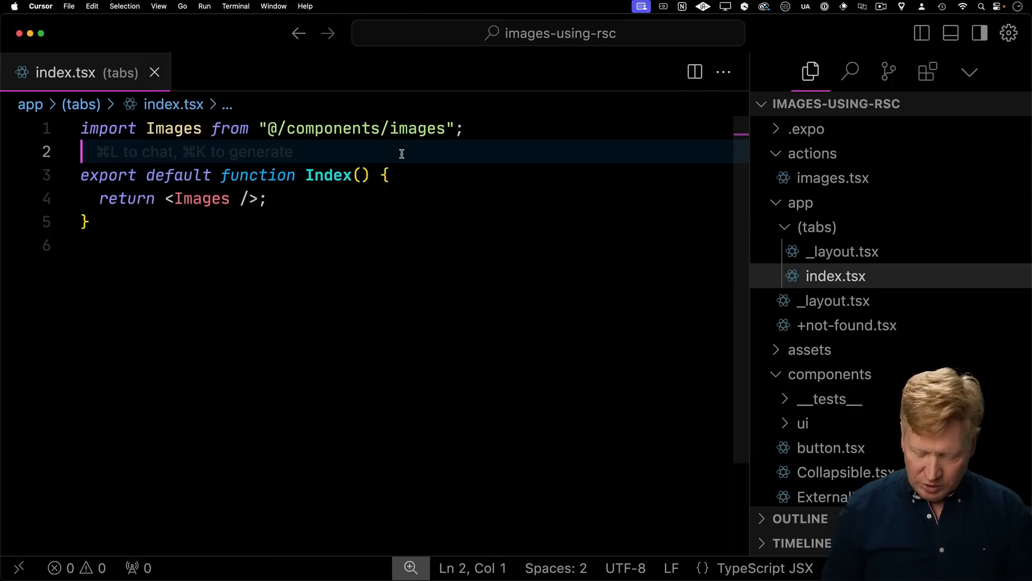
key("Return")
type("import { getImageList } from \"@/actions/images\";")
left_click(140, 295)
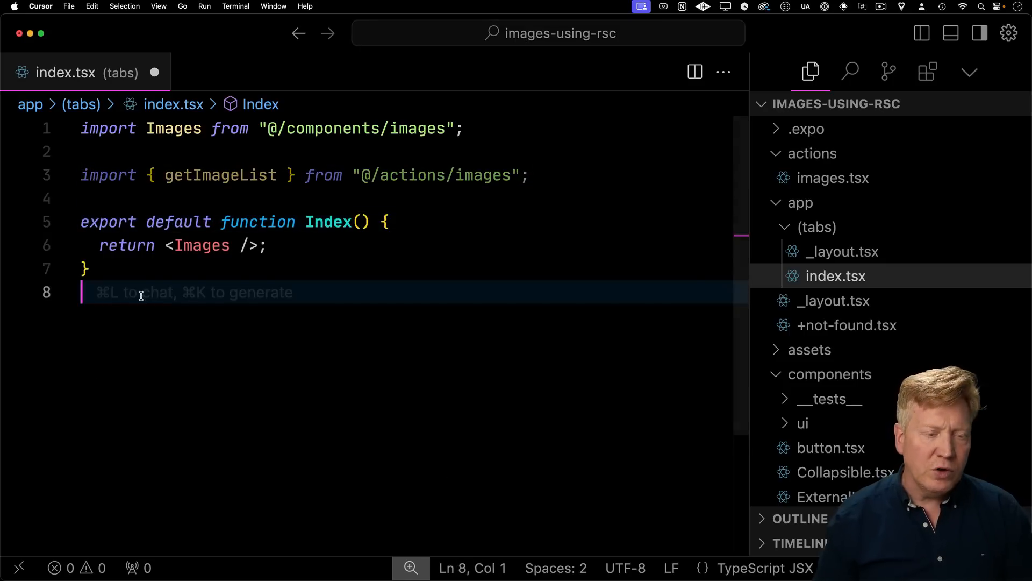
left_click_drag(165, 246, 260, 246)
type("(<Images>{getImageList()}</Images>)")
left_click(322, 293)
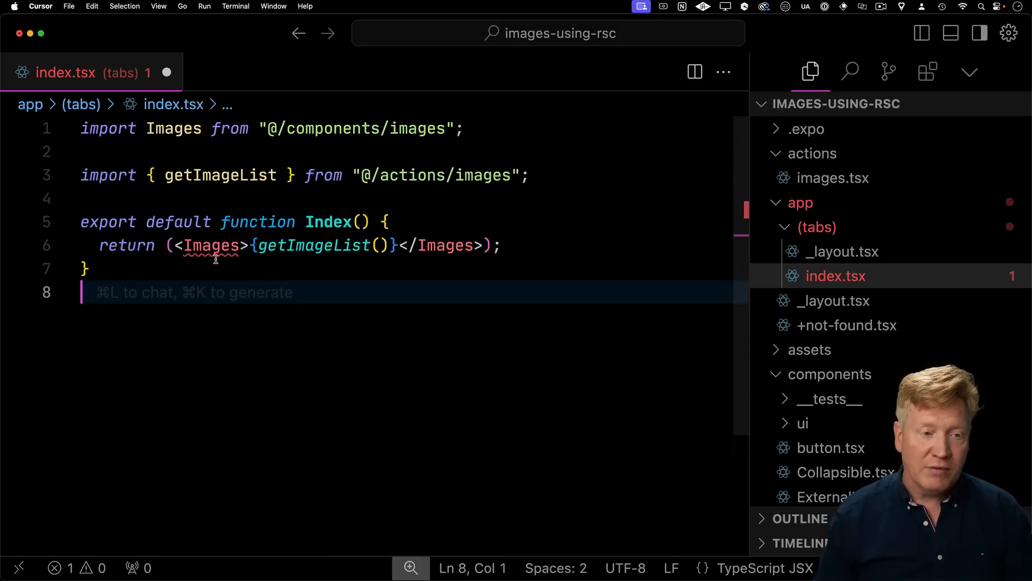
key("BackSpace")
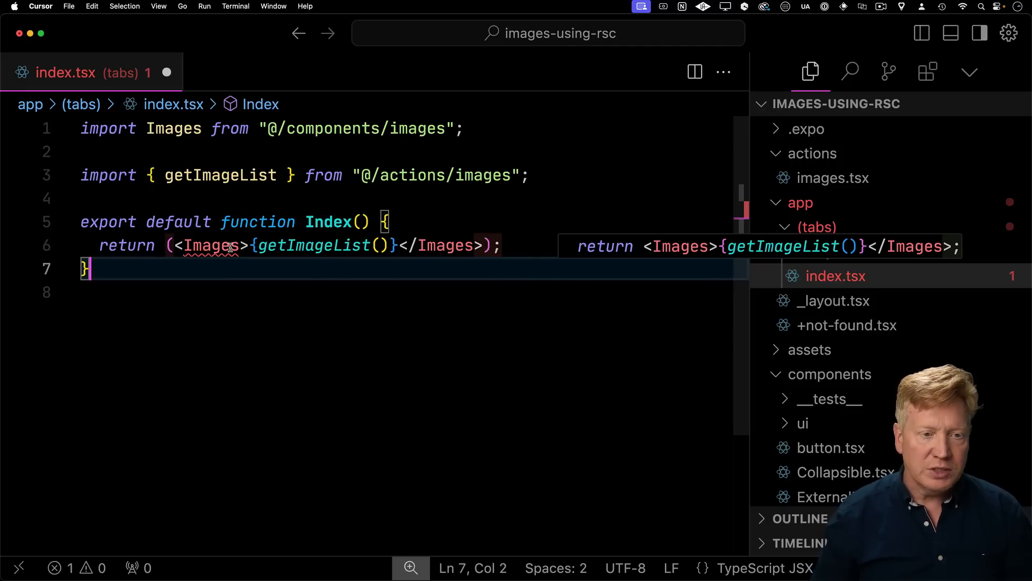
- Give Images a children: React.ReactNode prop and render {images || children}
key("F12")
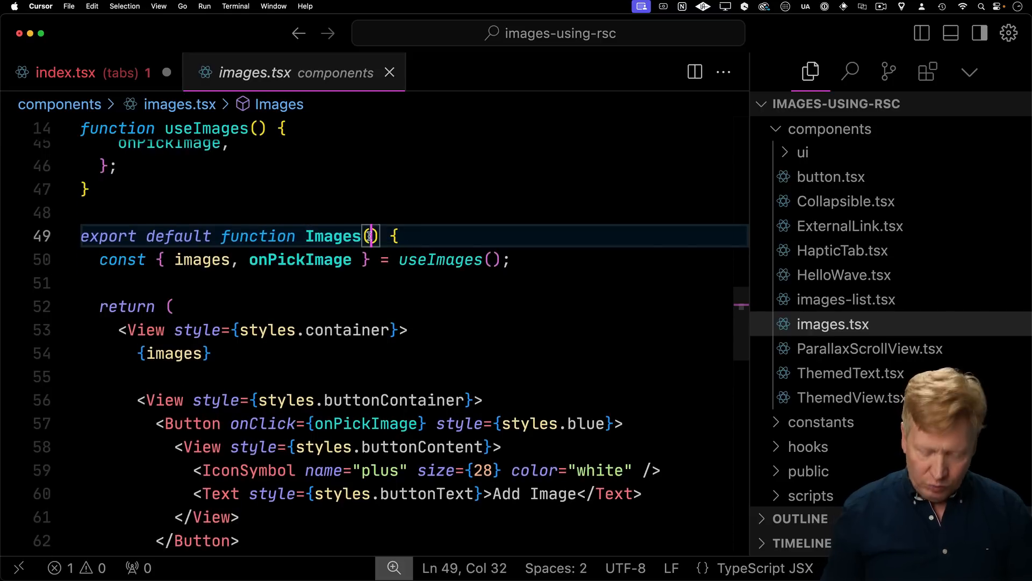
type("{ chi")
key("Tab")
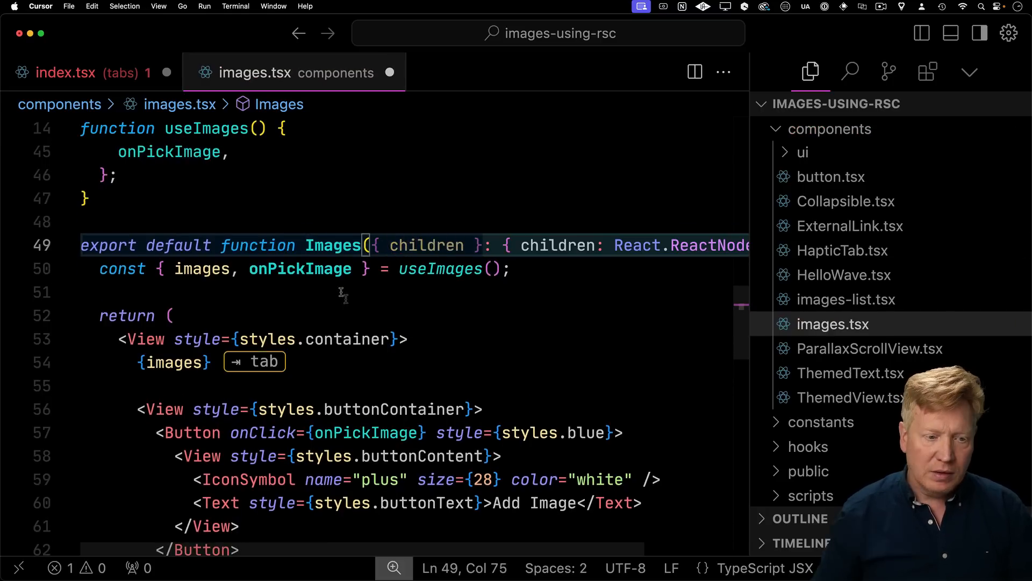
double_click(427, 246)
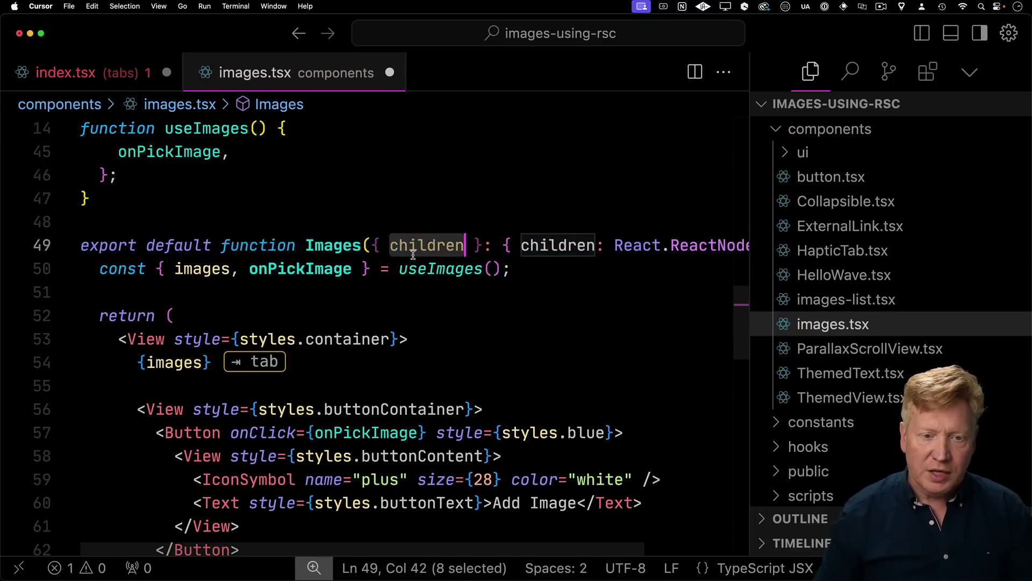
left_click(197, 367)
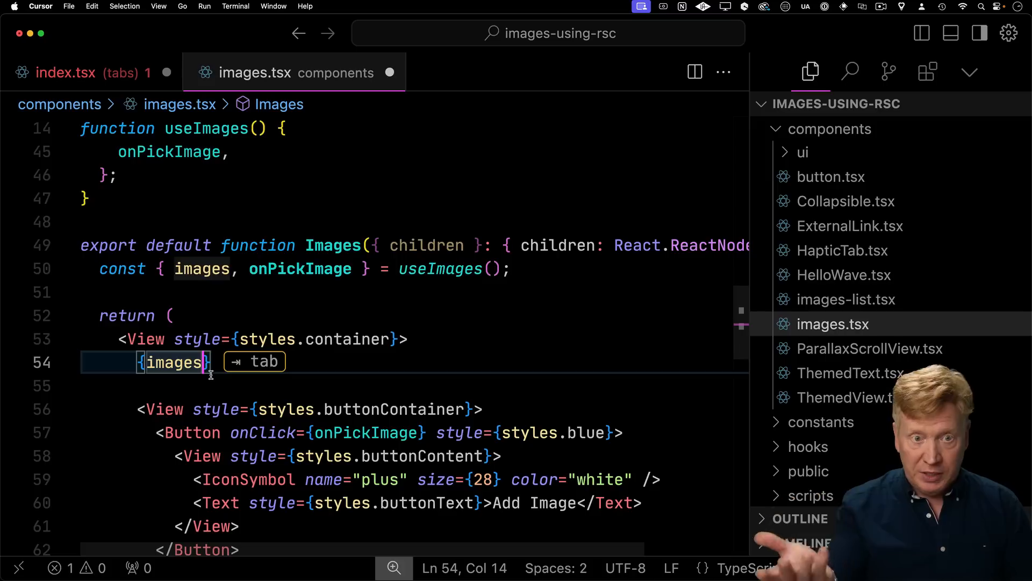
type("|| children")
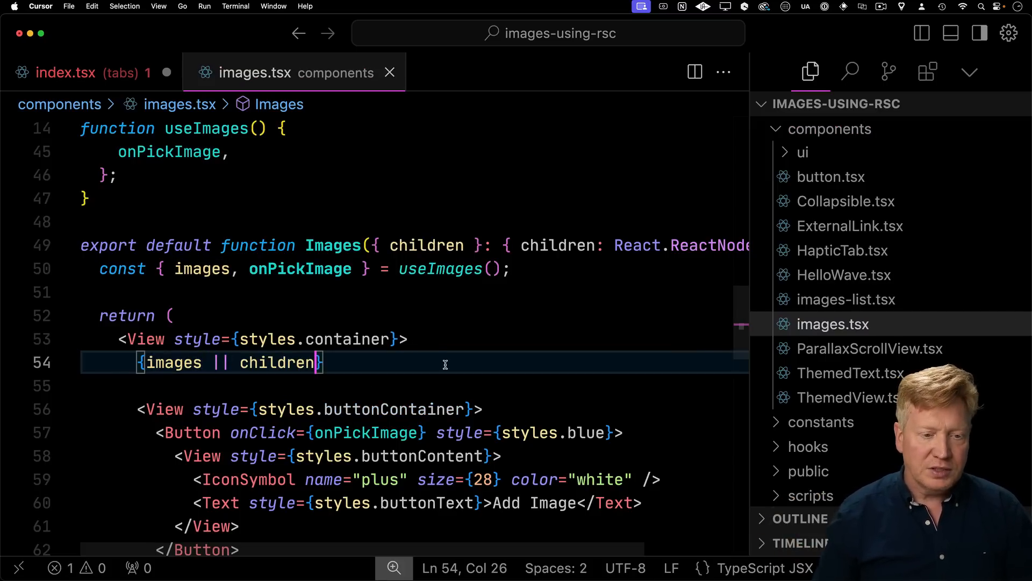
- Wrap the index route's Images in <Suspense fallback={<Text>Loading...</Text>}> with Suspense and Text imported
left_click(65, 73)
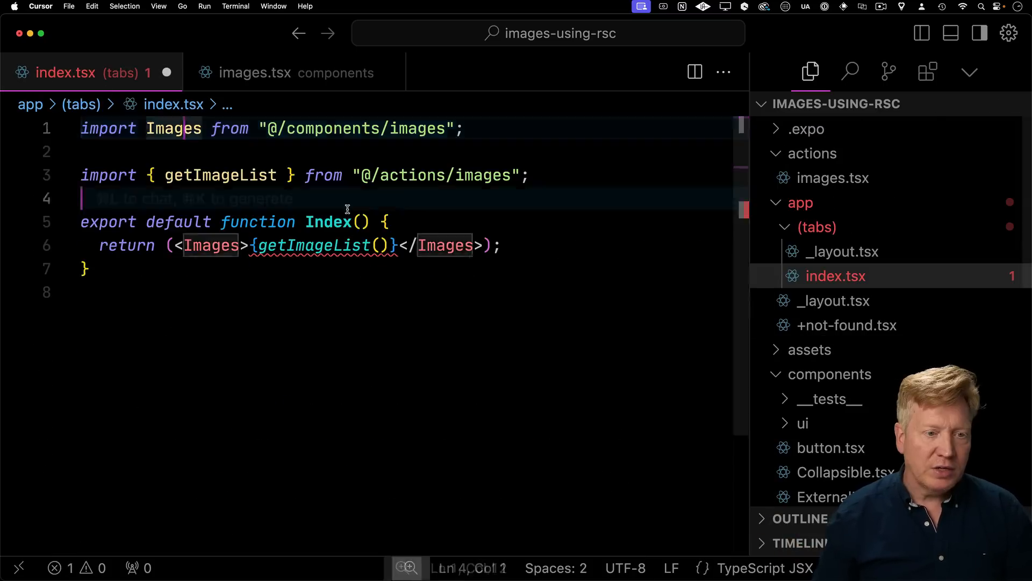
left_click(395, 222)
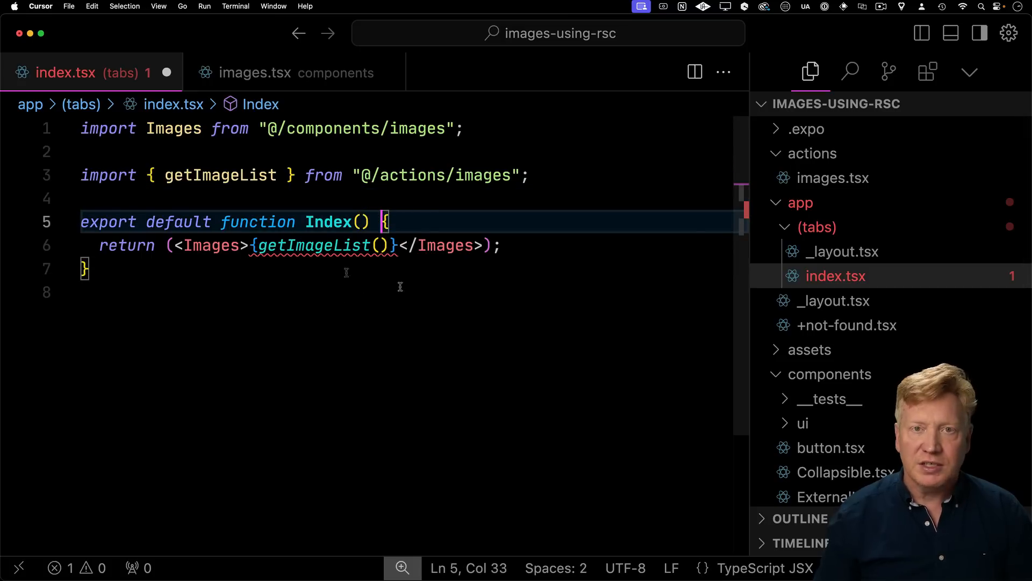
key("Tab")
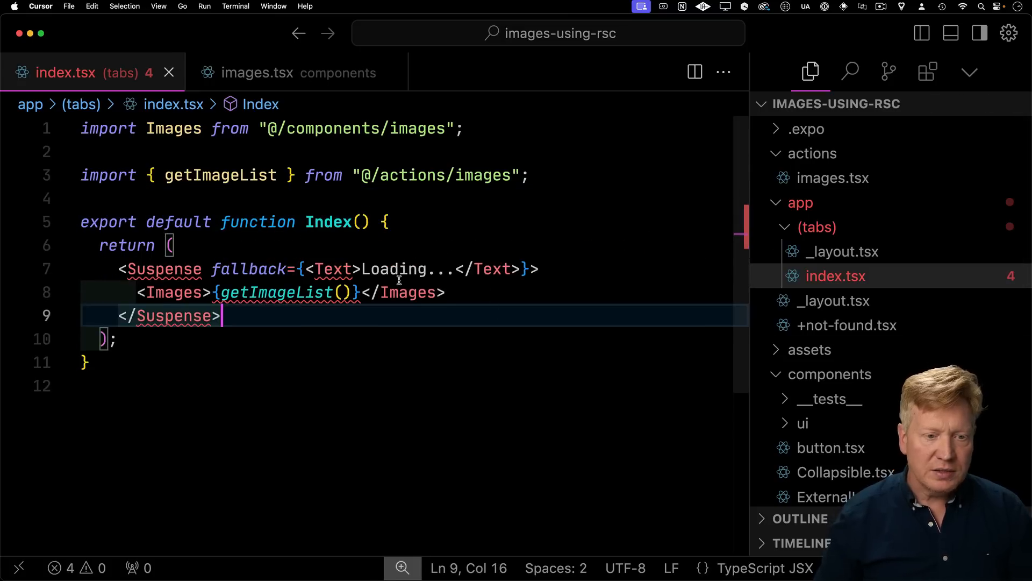
left_click(325, 149)
key("Up")
type("import")
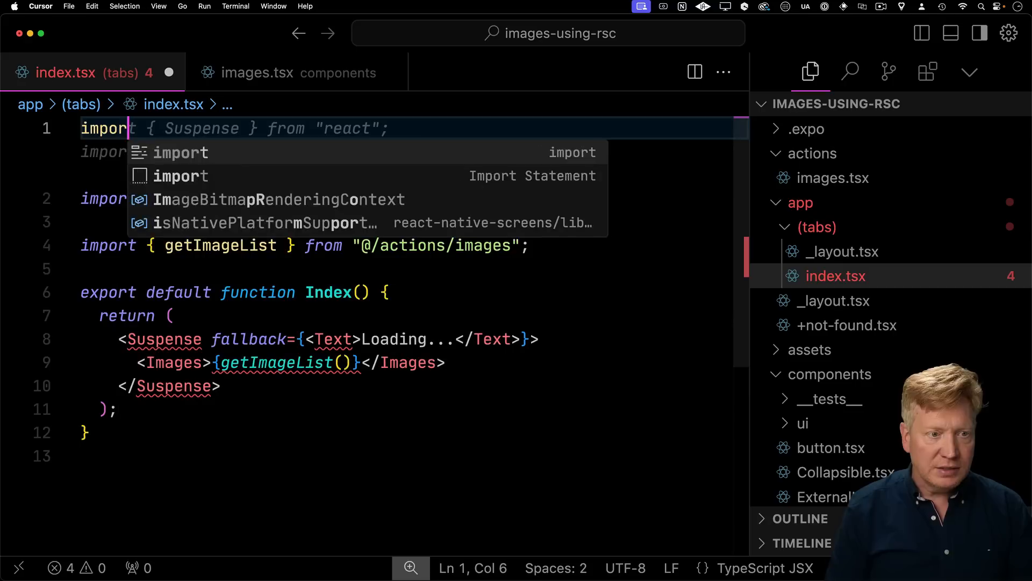
key("Tab")
left_click(504, 321)
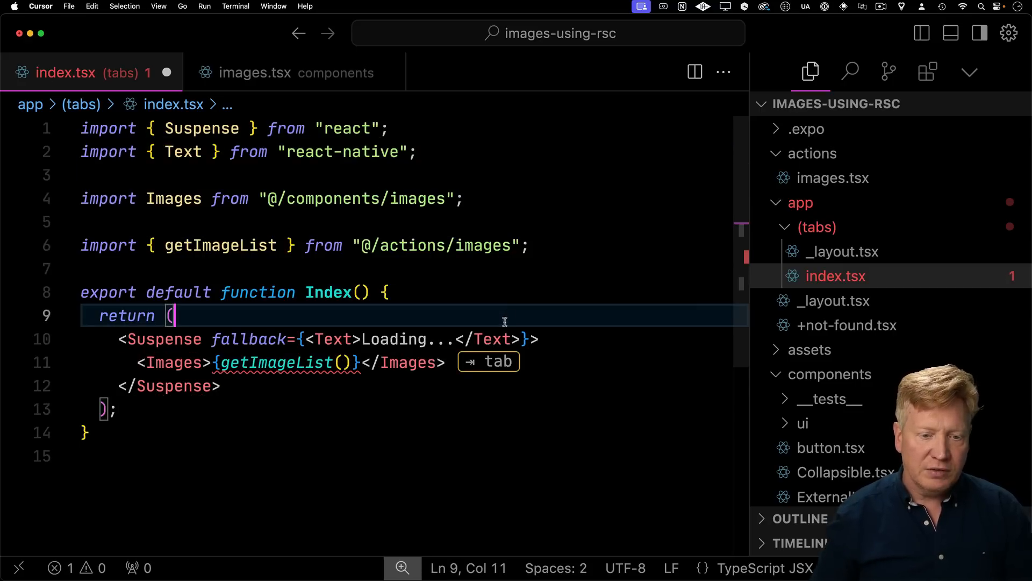
left_click(417, 376)
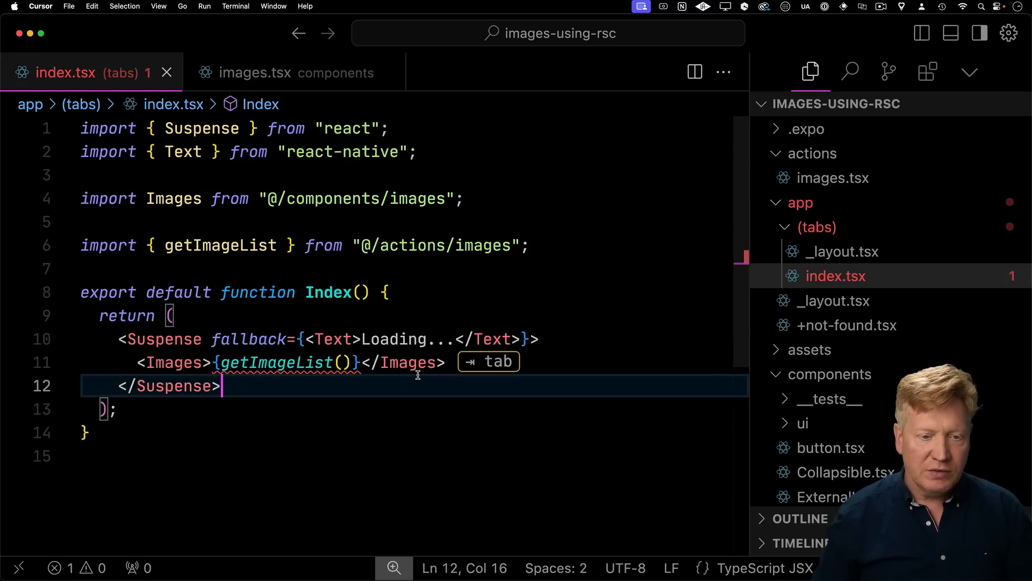
- Reload the app in the Simulator to show the new Suspense fallback
key("super+Tab")
key("Tab")
key("Tab")
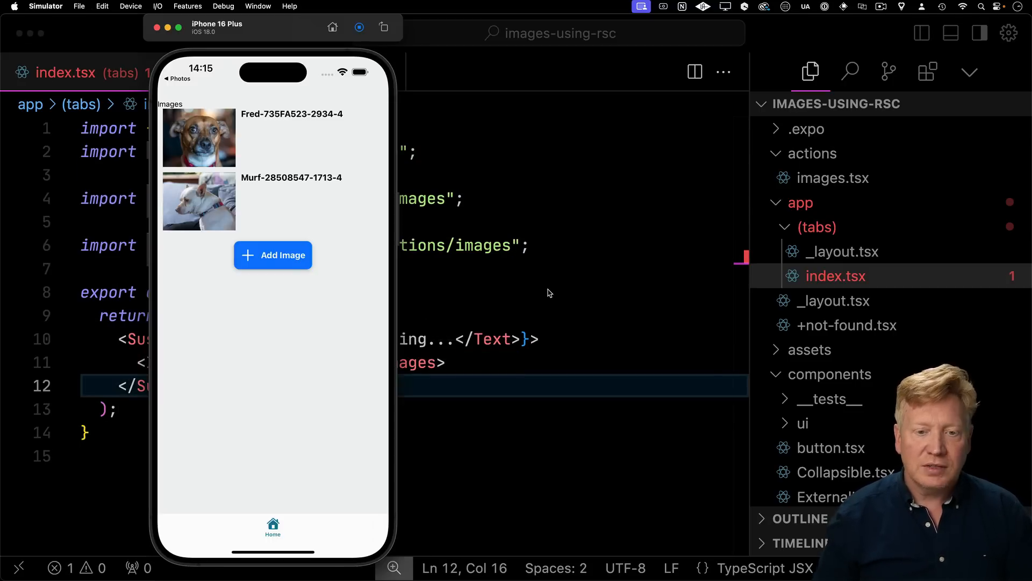
key("super+r")
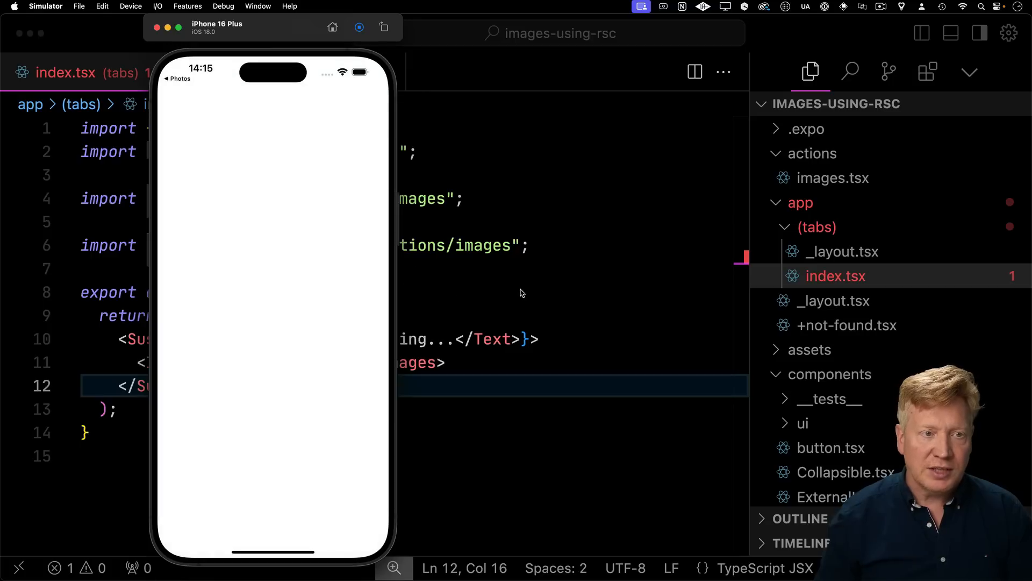
key("super+Tab")
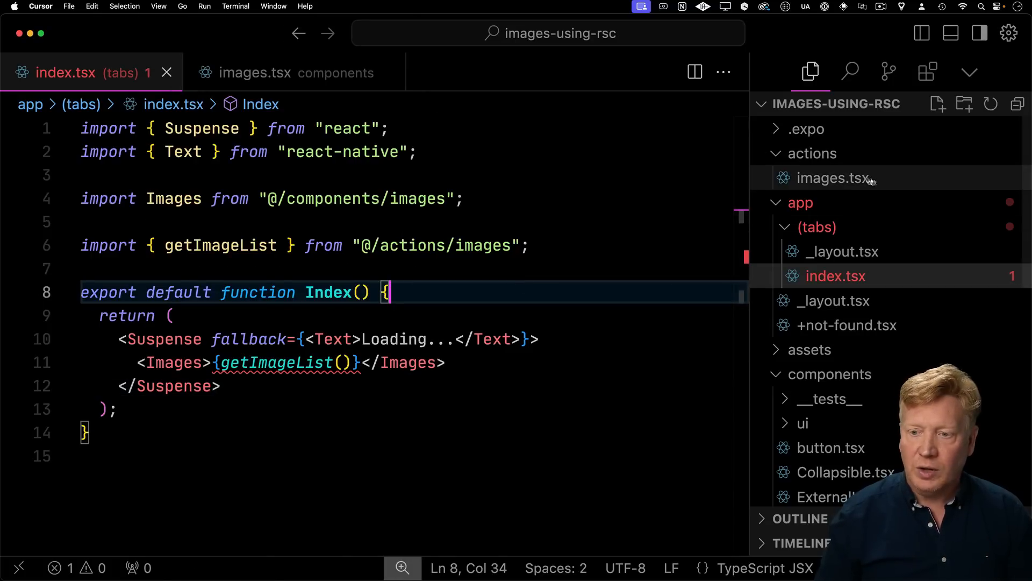
- Delay getImageList with await new Promise((resolve) => setTimeout(resolve, 3000)) and reload the Simulator
left_click(833, 178)
left_click(395, 326)
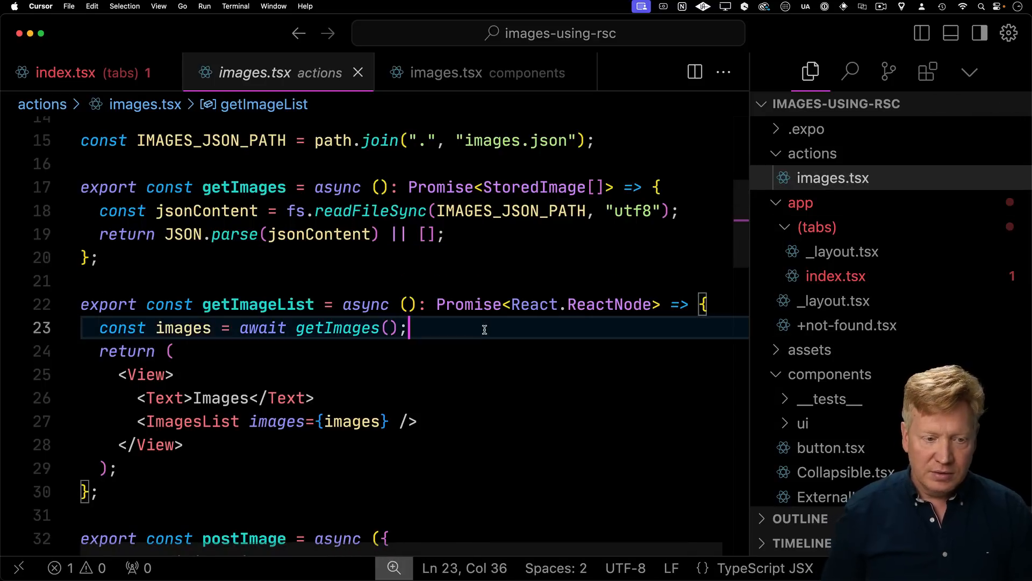
key("super+shift+Return")
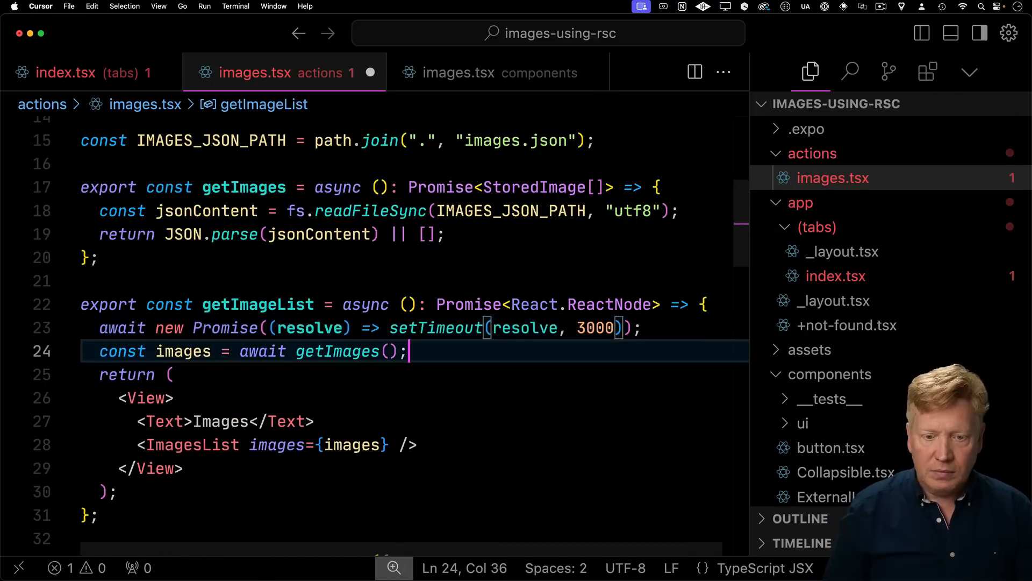
key("Tab")
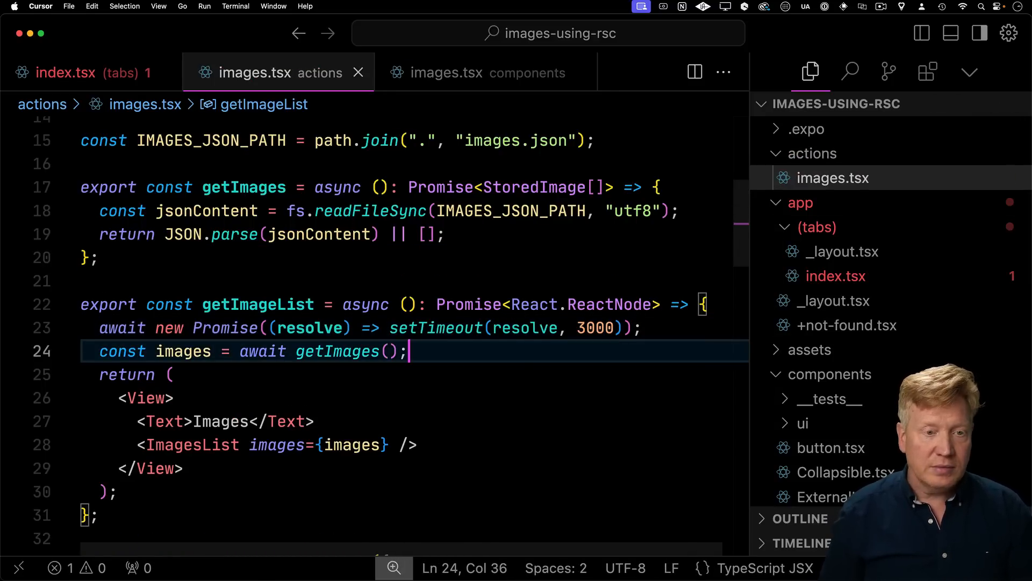
key("super+Tab")
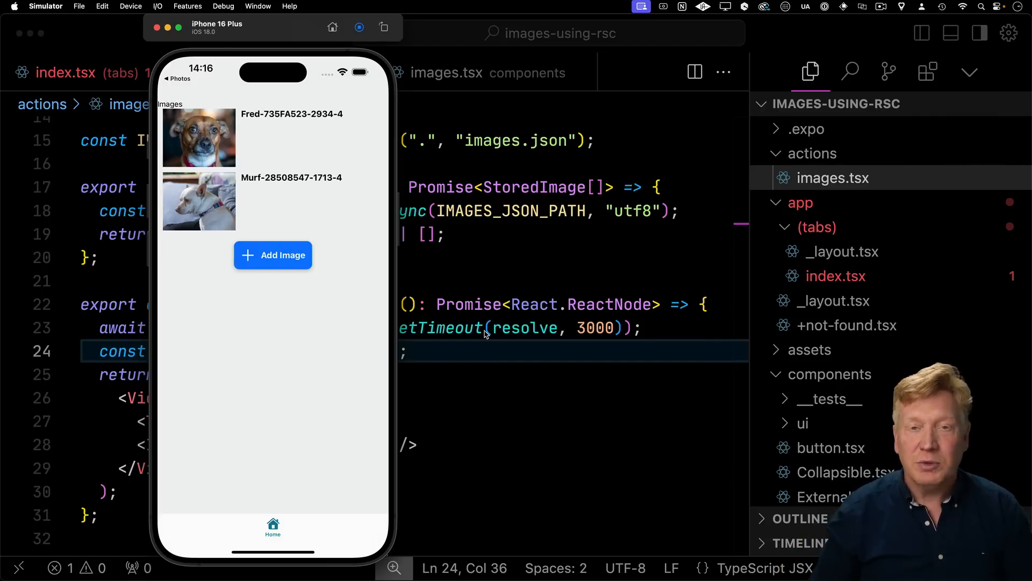
key("super+Tab")
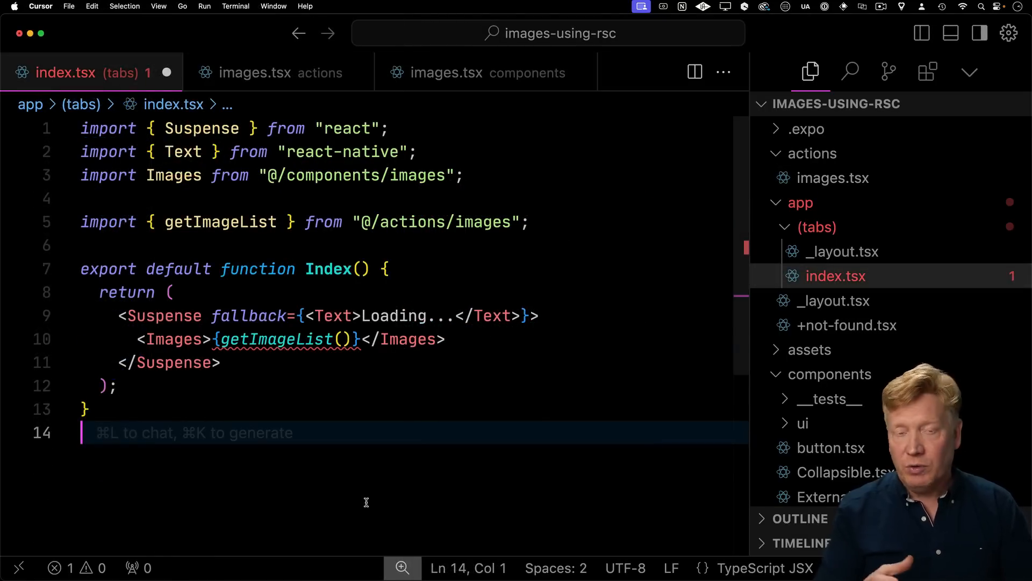